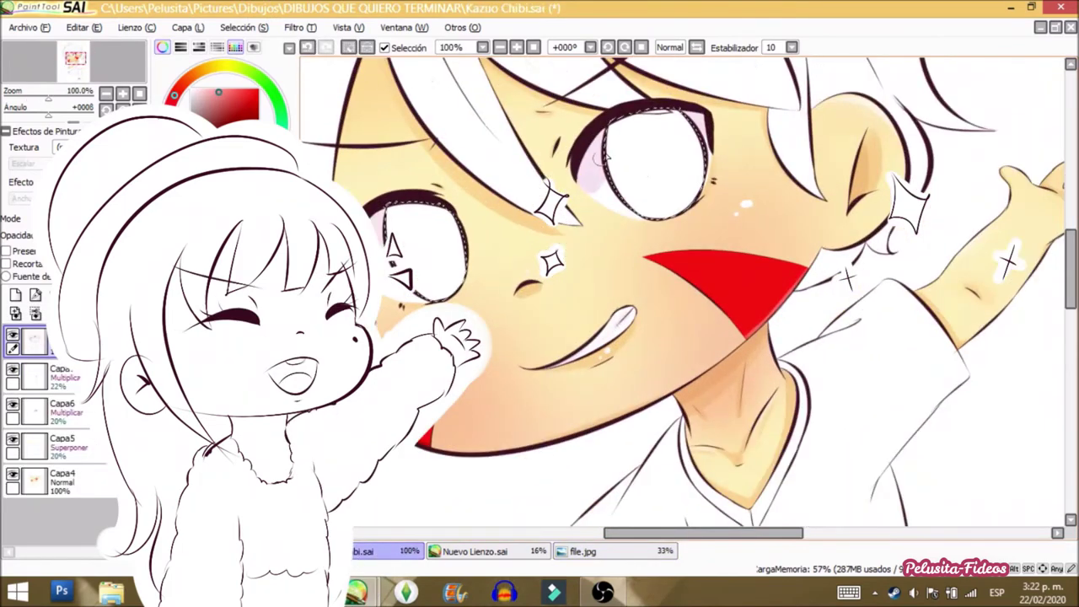
Step: Switch to the file.jpg drawing and examine the scanned portrait sketch as a whole and up close
left_click(600, 552)
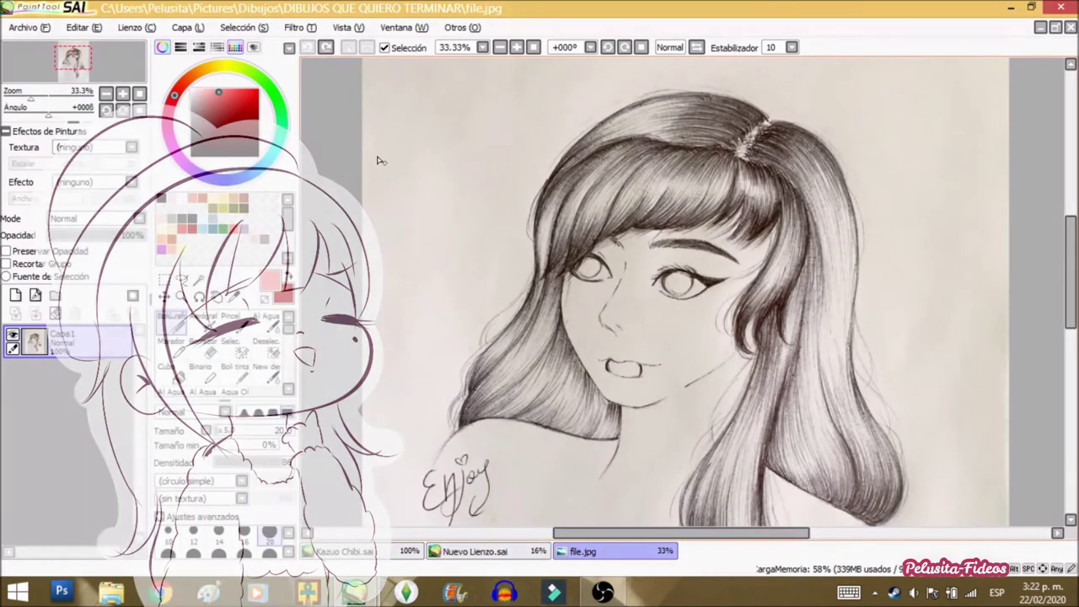
left_click(165, 280)
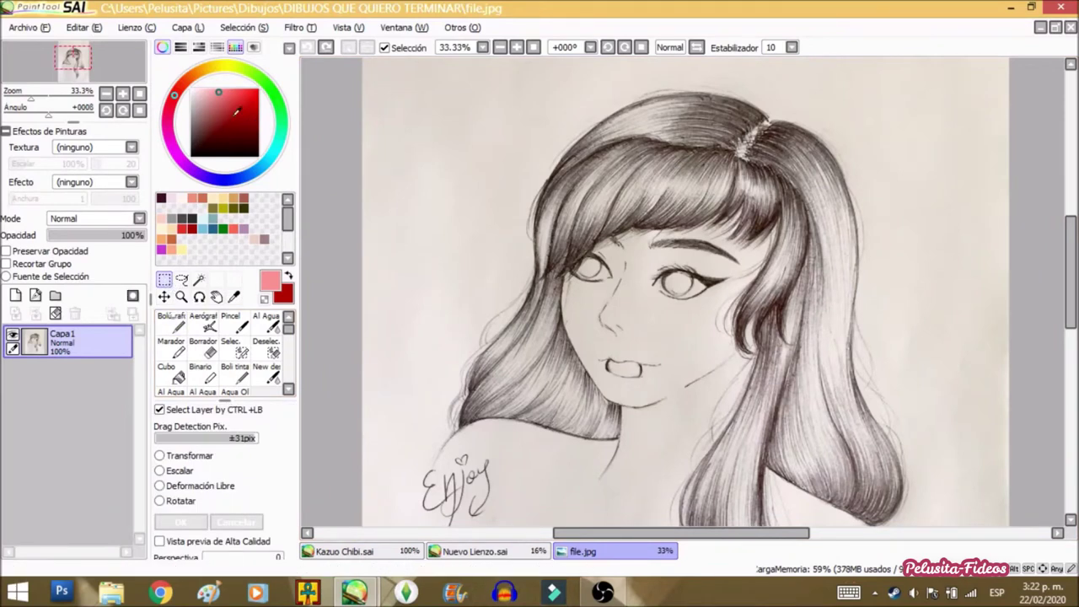
left_click(193, 30)
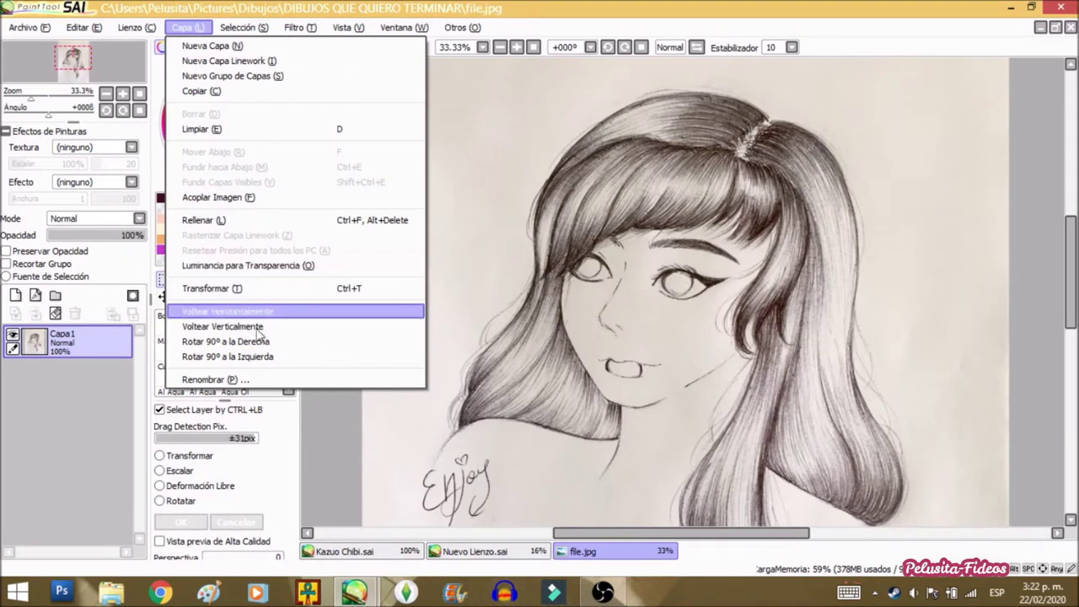
left_click(114, 405)
scroll(621, 184, "down", 3)
scroll(602, 233, "up", 3)
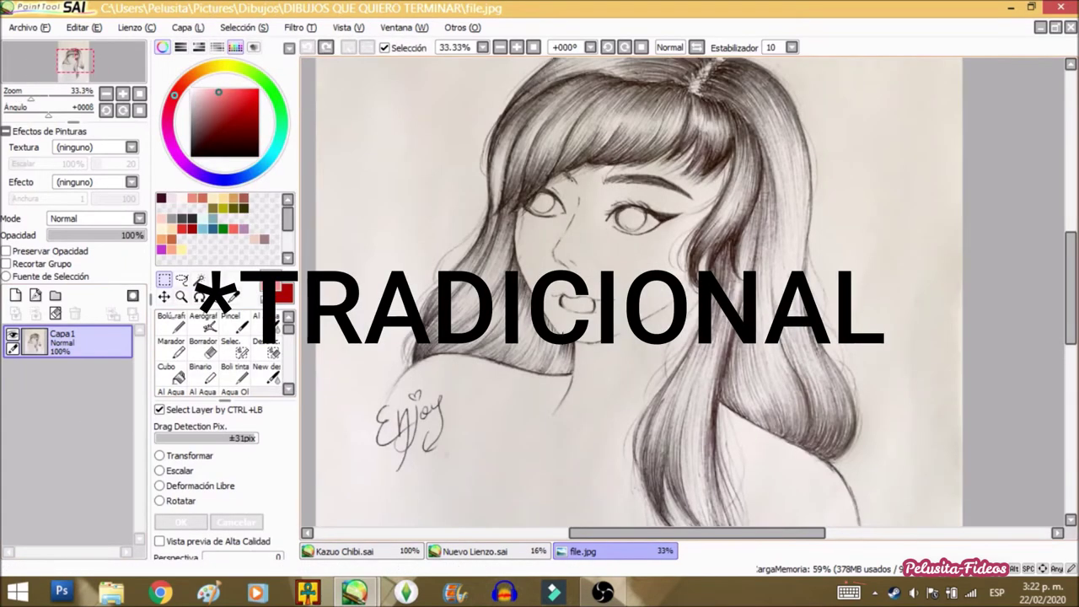
scroll(592, 276, "down", 3)
scroll(592, 276, "up", 3)
scroll(568, 277, "down", 2)
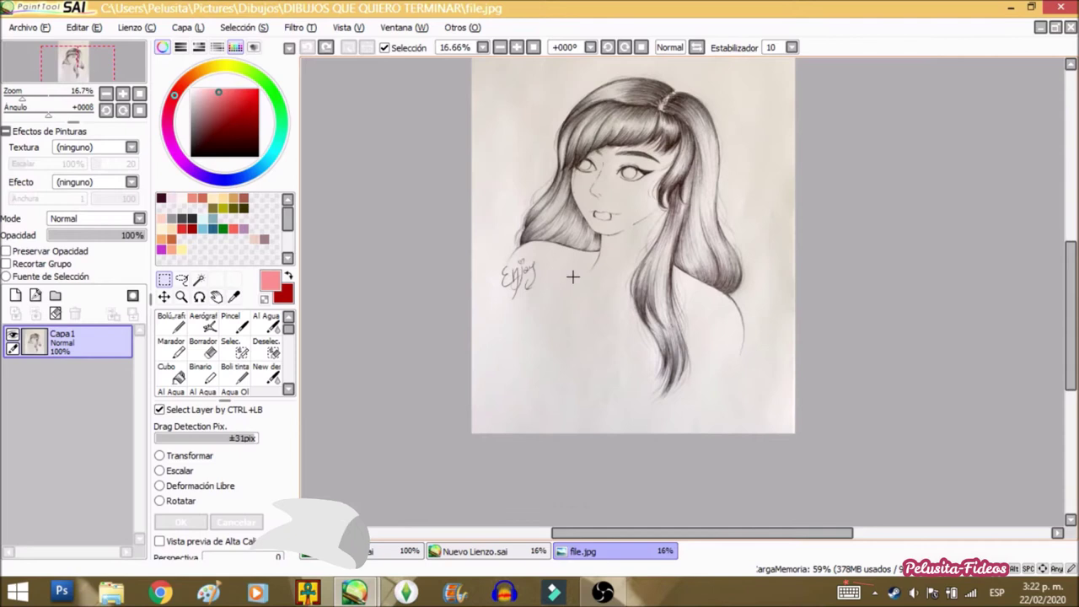
scroll(567, 271, "up", 1)
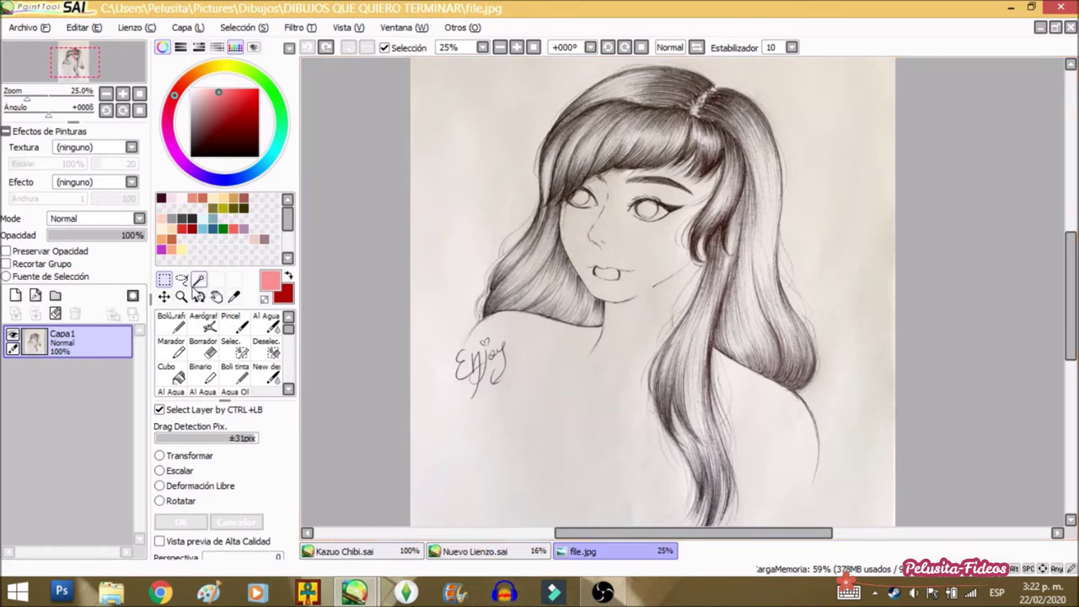
Step: Add a new layer beneath the sketch layer and convert the sketch layer's luminance to transparency
left_click(15, 296)
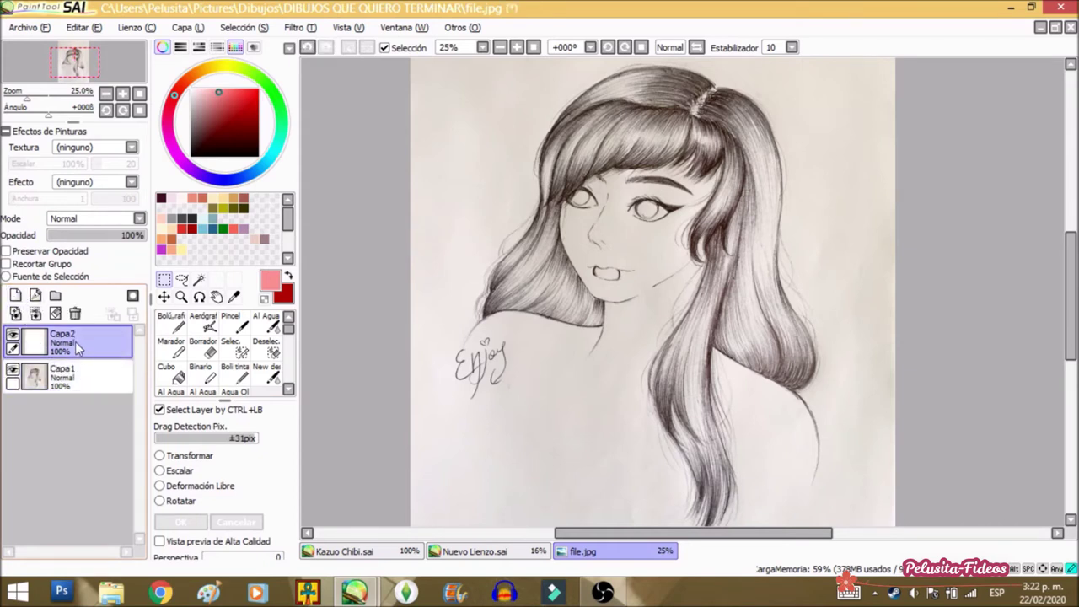
left_click_drag(61, 367, 91, 354)
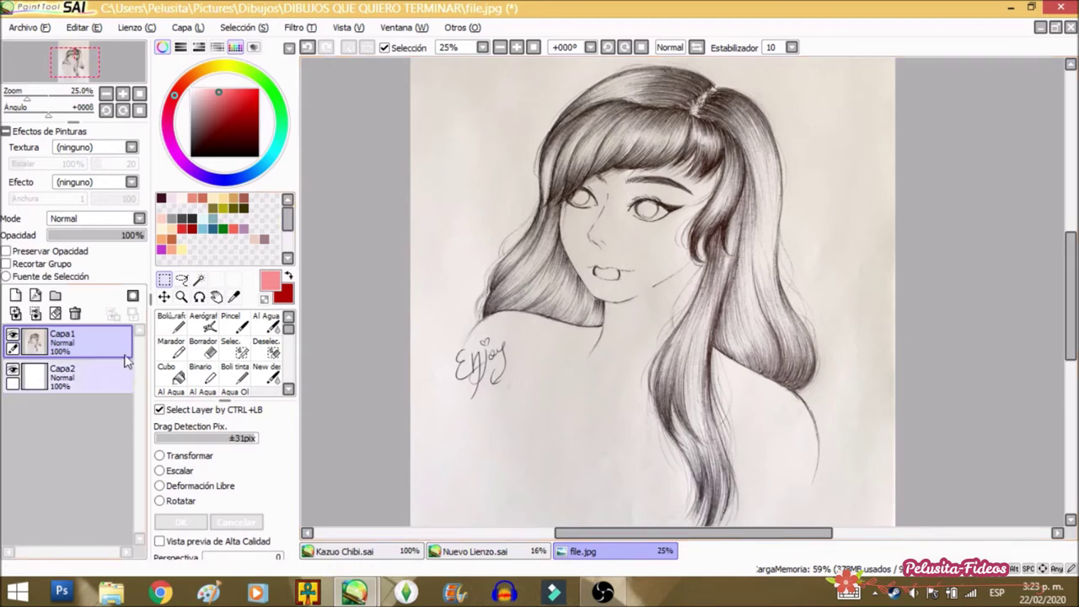
left_click(185, 27)
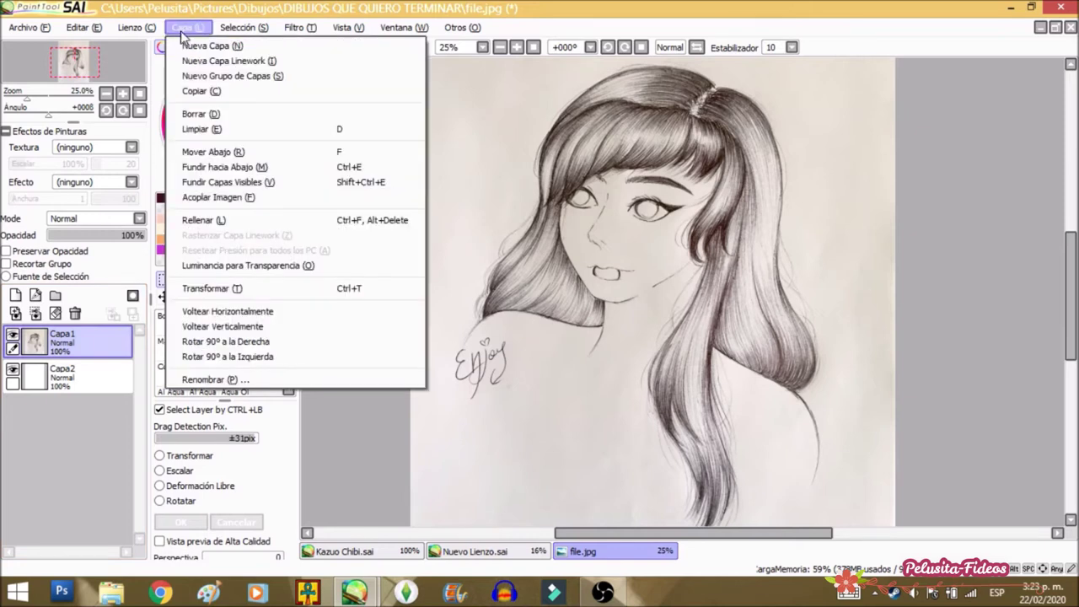
left_click(242, 270)
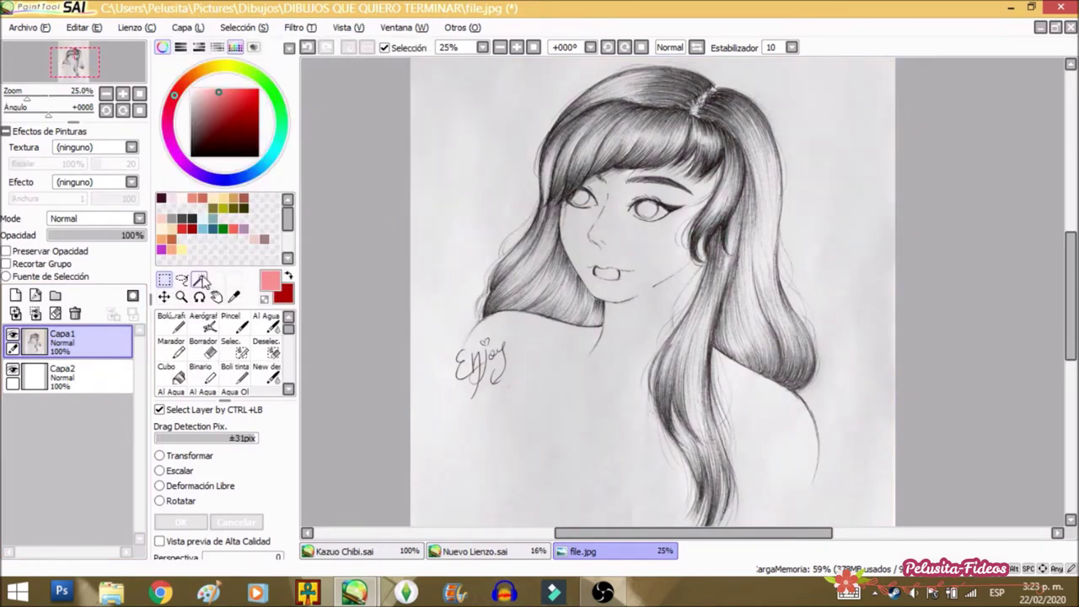
Step: Paint the iris of the larger eye pink on layer Capa2 using the pen at size 50
left_click(86, 383)
left_click(171, 322)
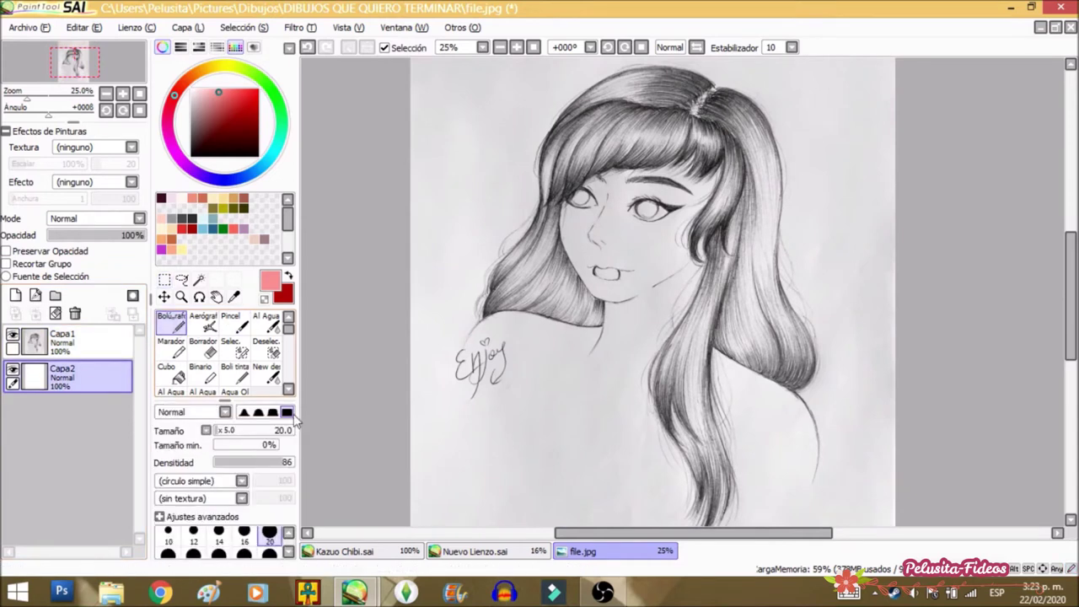
left_click(269, 554)
scroll(708, 227, "up", 6)
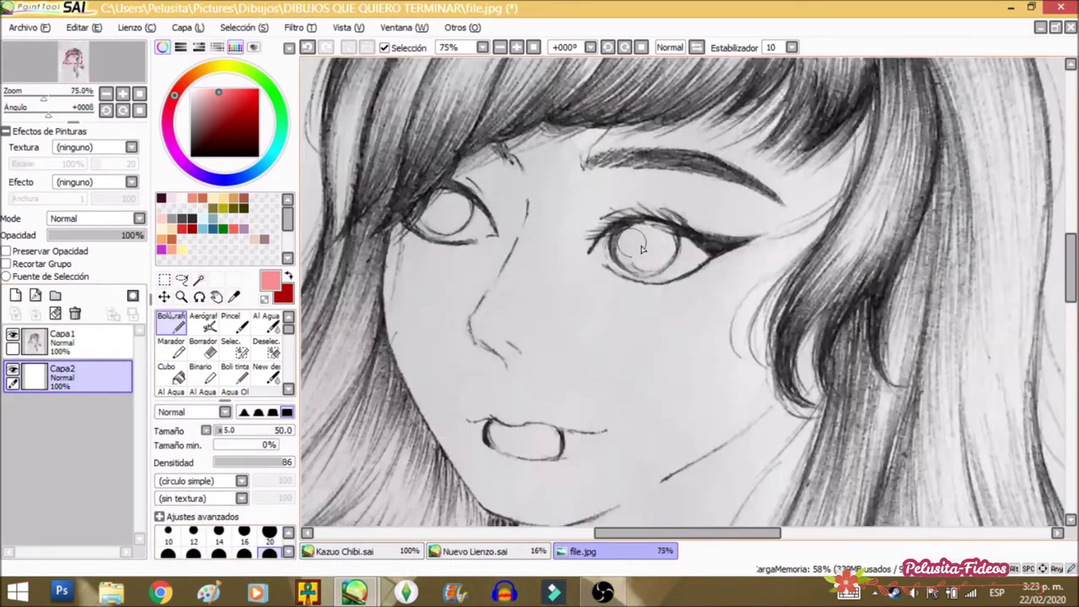
mouse_move(646, 241)
left_mouse_down()
mouse_move(673, 264)
mouse_move(593, 260)
mouse_move(685, 226)
mouse_move(669, 250)
left_mouse_up()
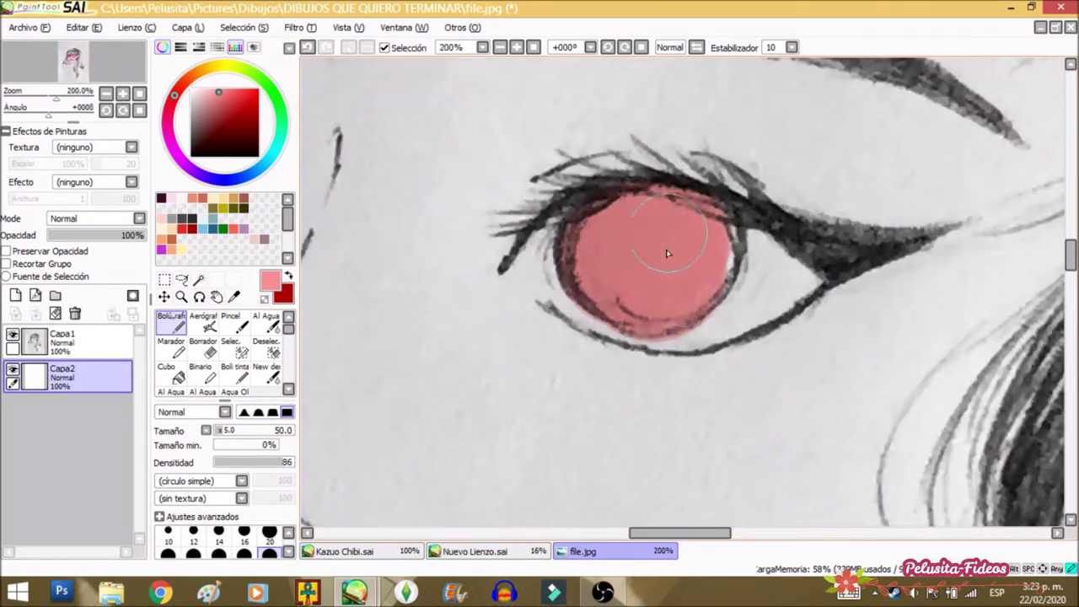
Step: Fill the portrait's lips with the same pink on layer Capa2
scroll(669, 250, "down", 4)
scroll(589, 336, "down", 3)
scroll(587, 349, "up", 4)
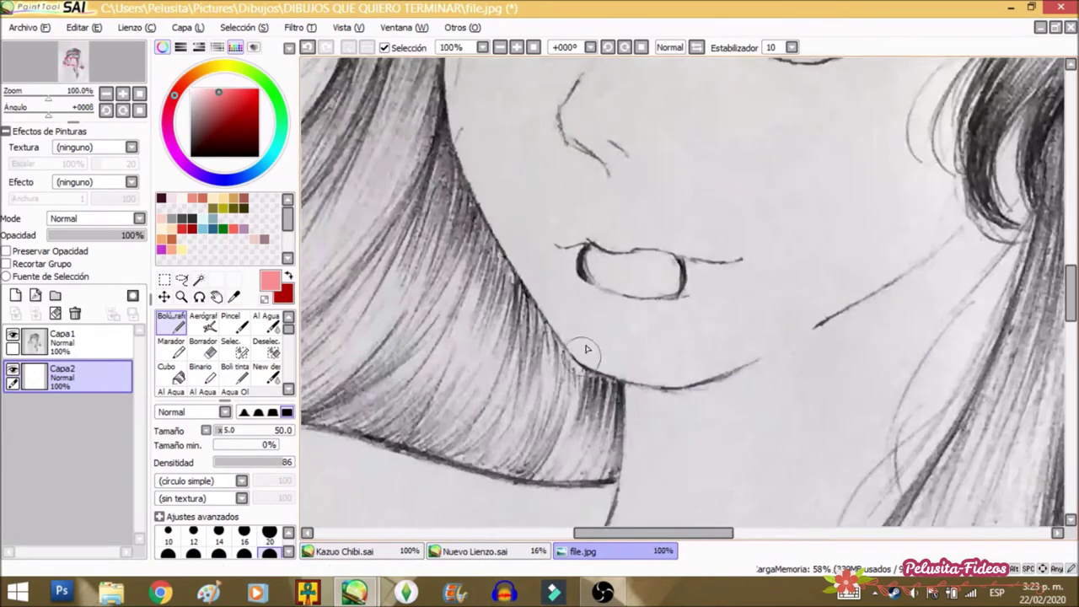
mouse_move(561, 245)
left_mouse_down()
mouse_move(631, 272)
mouse_move(587, 247)
mouse_move(643, 270)
mouse_move(594, 261)
mouse_move(724, 272)
mouse_move(625, 279)
mouse_move(682, 278)
mouse_move(600, 271)
mouse_move(591, 255)
mouse_move(568, 255)
mouse_move(584, 250)
mouse_move(571, 253)
mouse_move(629, 285)
mouse_move(601, 275)
mouse_move(658, 293)
mouse_move(590, 265)
mouse_move(667, 286)
mouse_move(660, 254)
mouse_move(686, 256)
left_mouse_up()
scroll(616, 270, "down", 4)
scroll(666, 209, "up", 3)
left_click(63, 341)
left_click(187, 27)
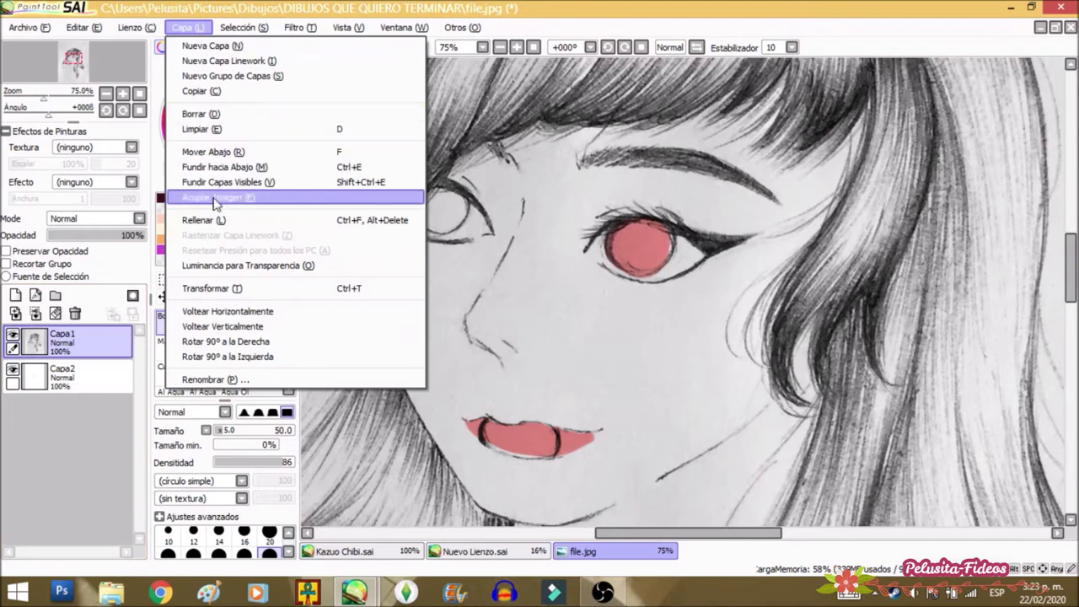
left_click(231, 265)
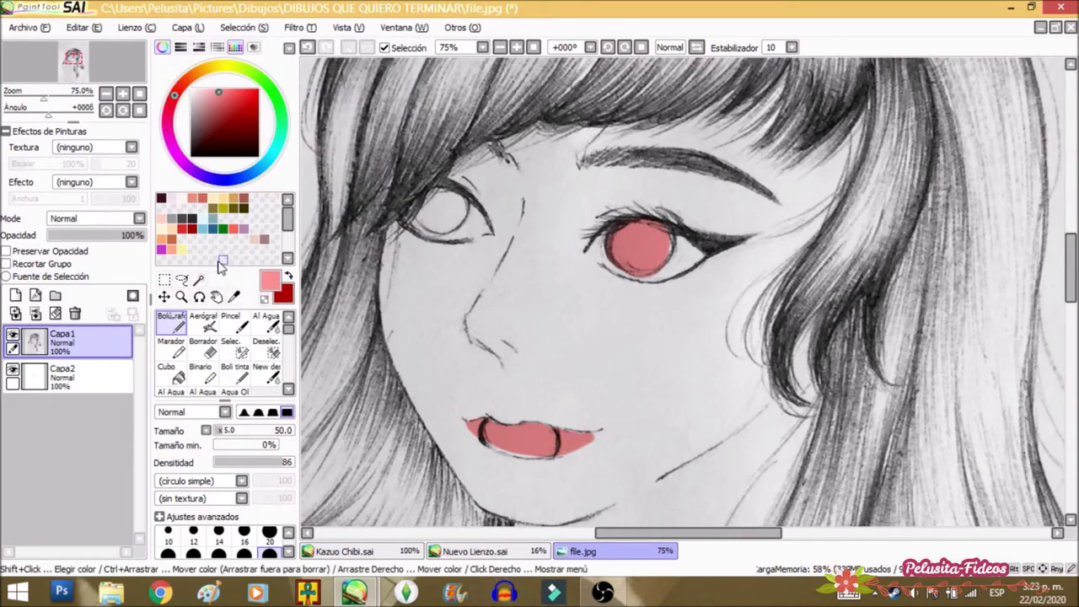
Step: Undo the pink colouring, the luminance conversion and the added layer
key("ctrl+z")
key("ctrl+z")
key("ctrl+z")
key("ctrl+z")
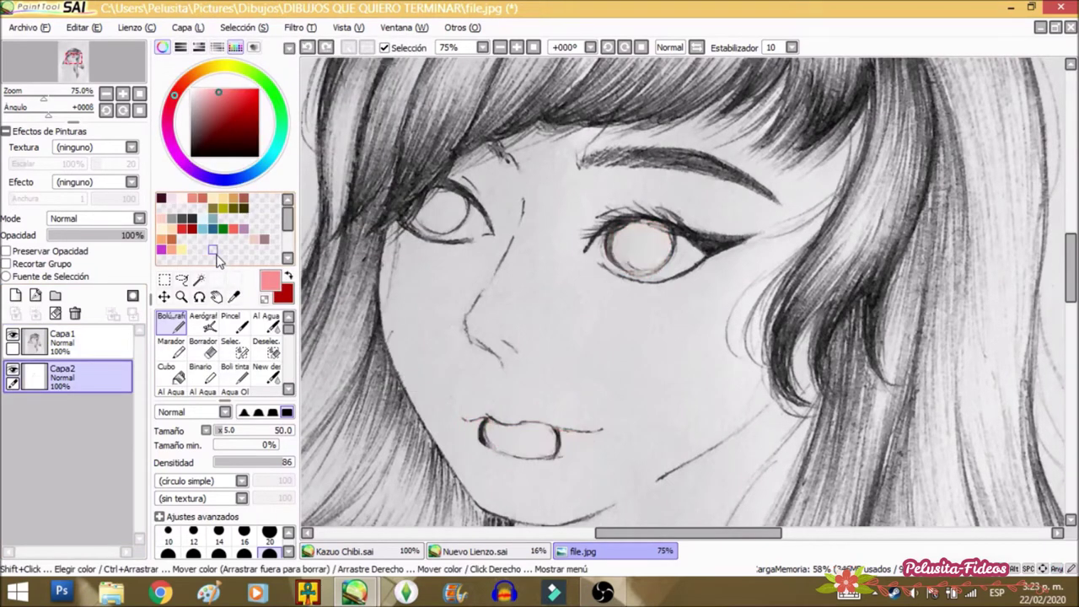
key("ctrl+z")
key("ctrl+z")
key("ctrl+z")
Step: Place a new layer beneath the unconverted sketch layer and paint pink test strokes over the larger eye
left_click(17, 296)
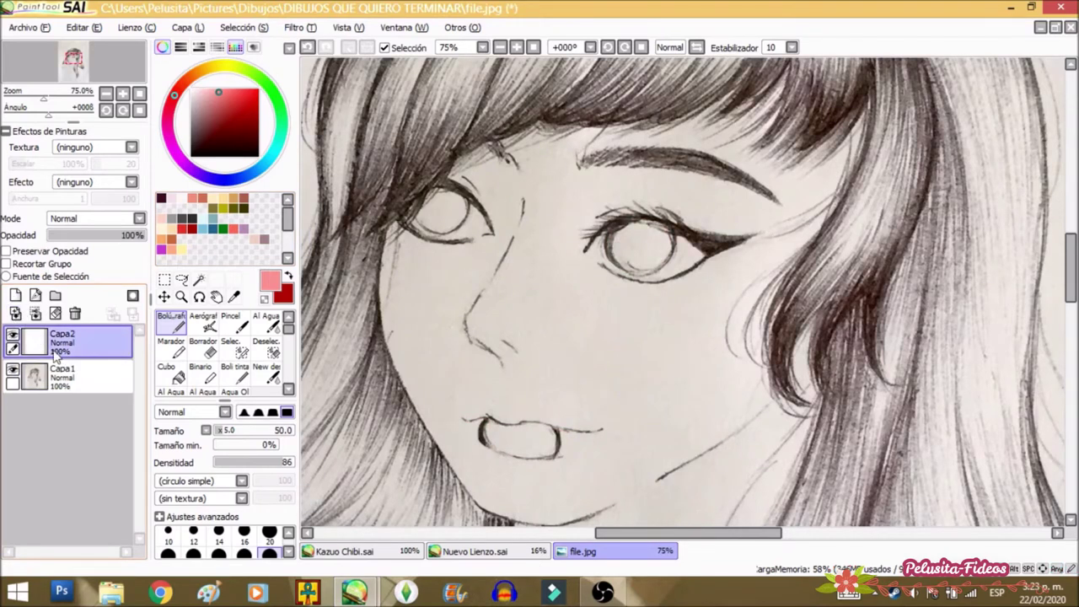
left_click_drag(57, 346, 85, 390)
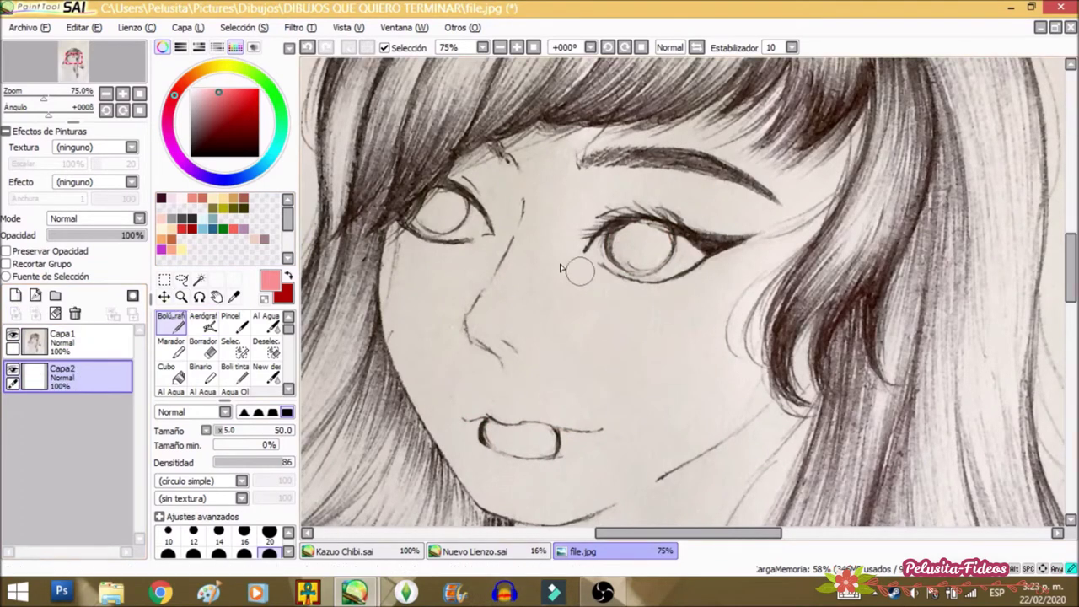
left_click(59, 342)
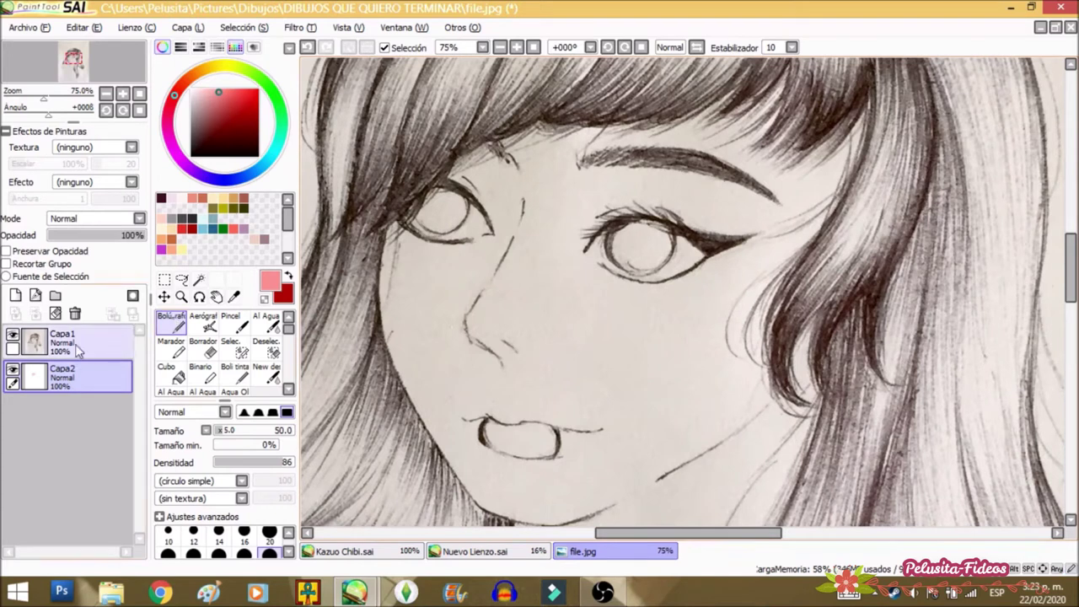
mouse_move(596, 232)
left_mouse_down()
mouse_move(732, 237)
mouse_move(591, 283)
left_mouse_up()
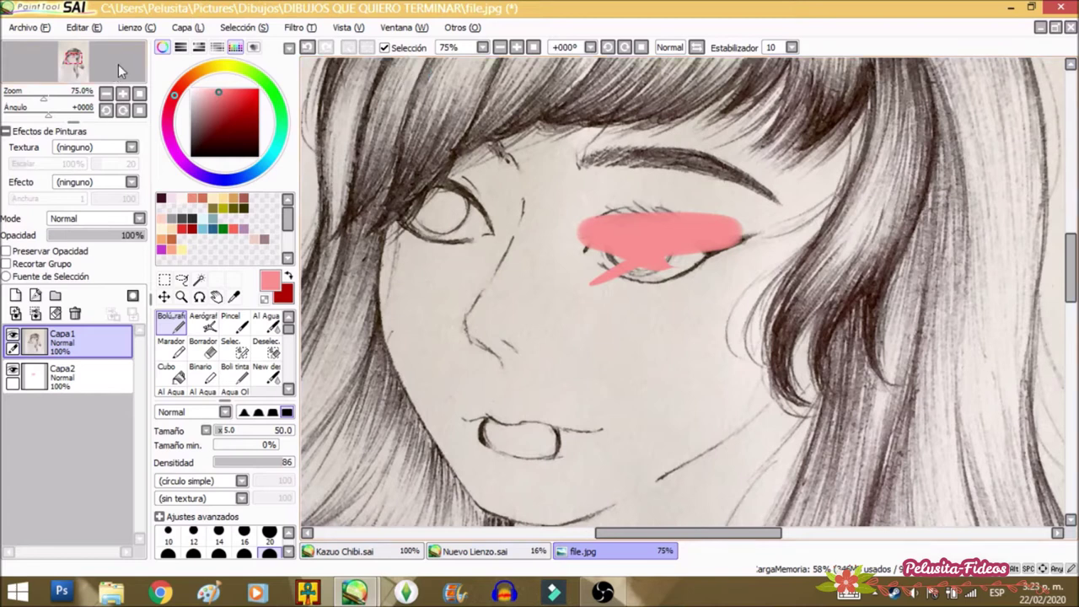
Step: Remove the pink test strokes and delete layer Capa2
left_click(89, 379)
left_click(75, 314)
Step: Shrink the whole drawing toward the canvas's lower-right corner with Transform and apply it
left_click(161, 292)
left_click(163, 295)
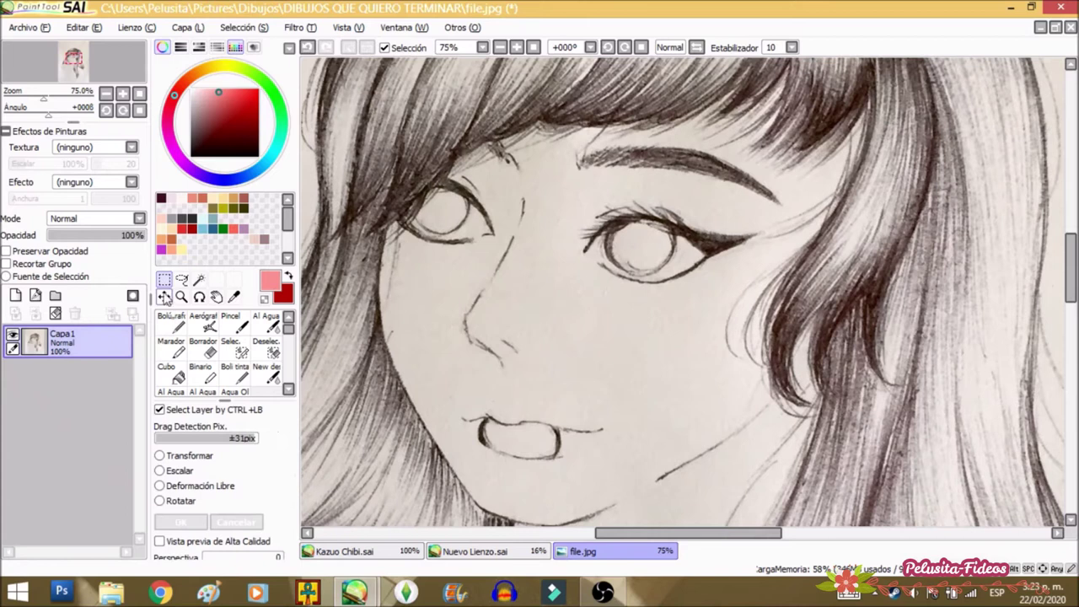
left_click(169, 456)
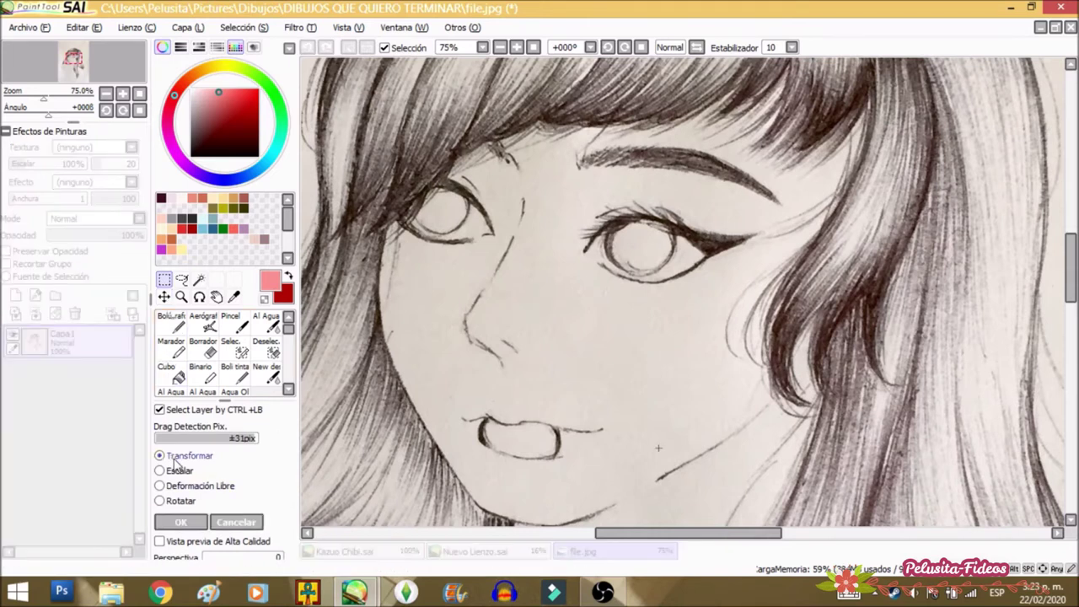
scroll(361, 279, "down", 8)
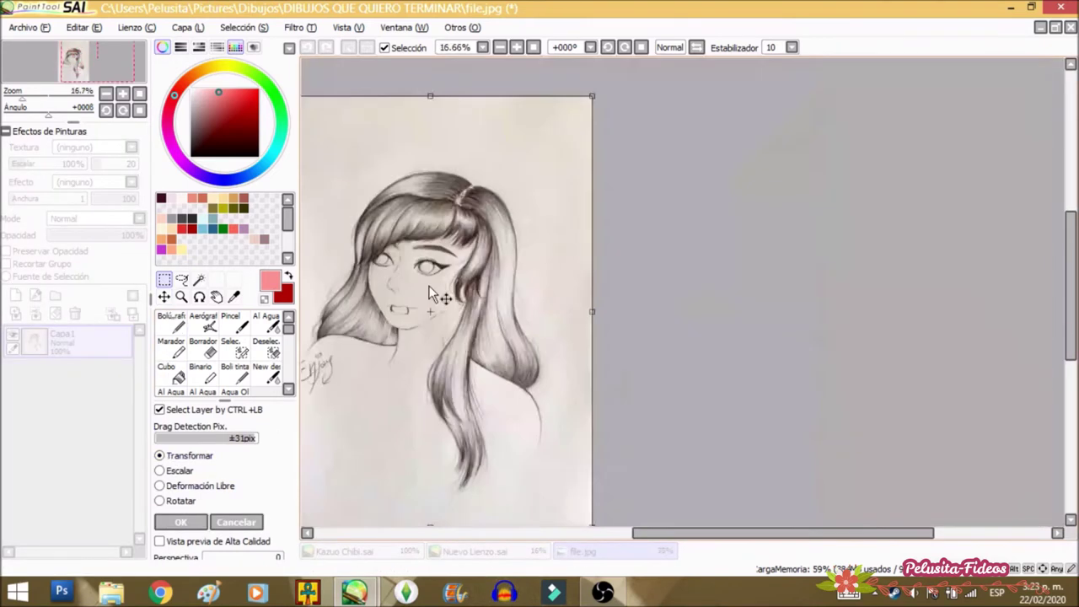
scroll(425, 135, "up", 3)
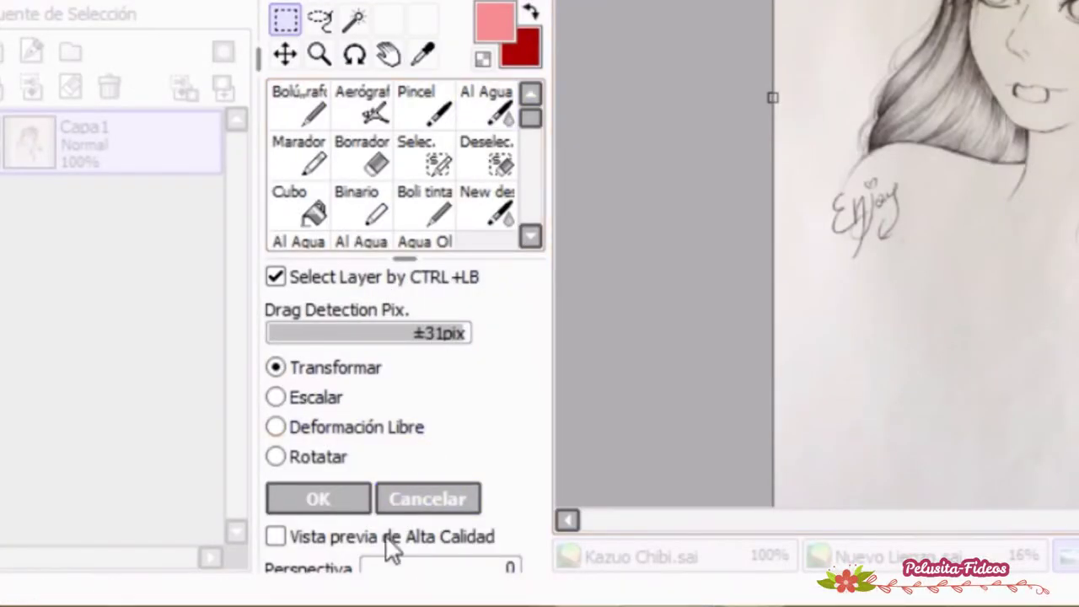
left_click_drag(405, 257, 409, 149)
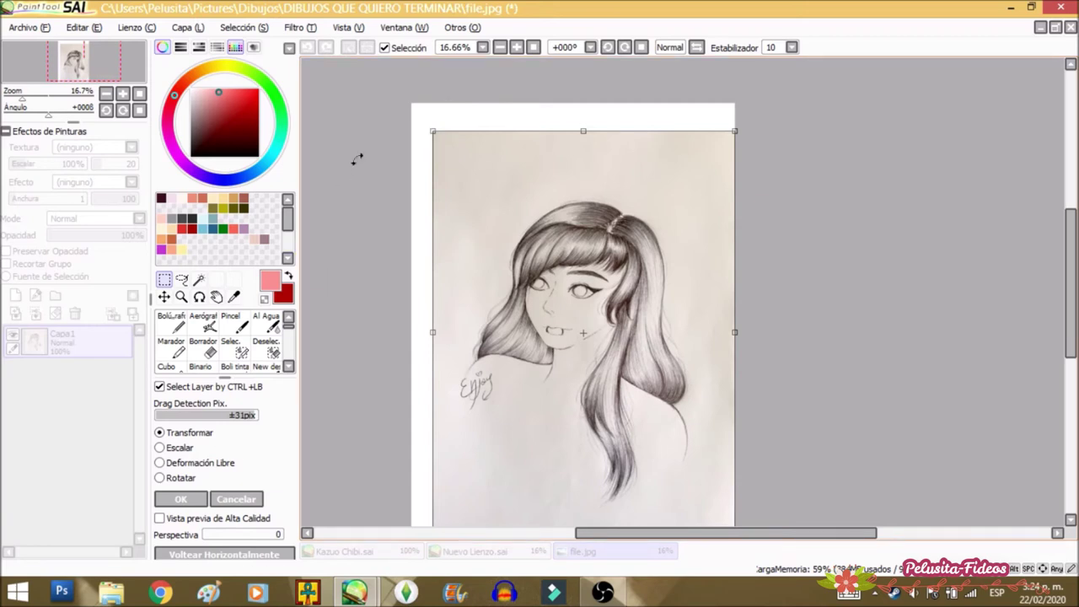
mouse_move(431, 129)
left_mouse_down()
mouse_move(494, 212)
mouse_move(578, 369)
left_mouse_up()
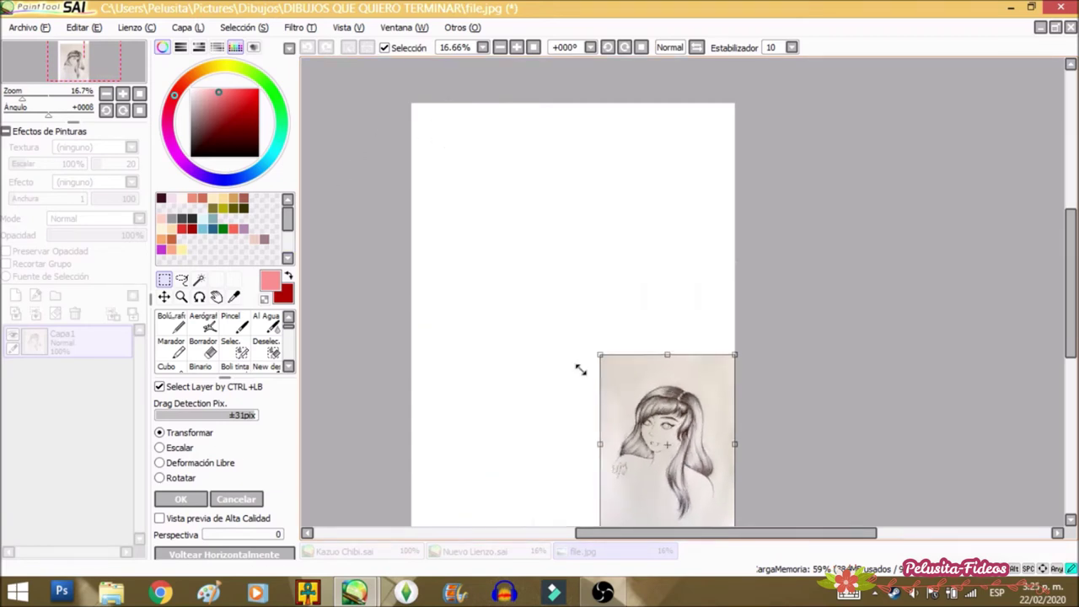
left_click(190, 500)
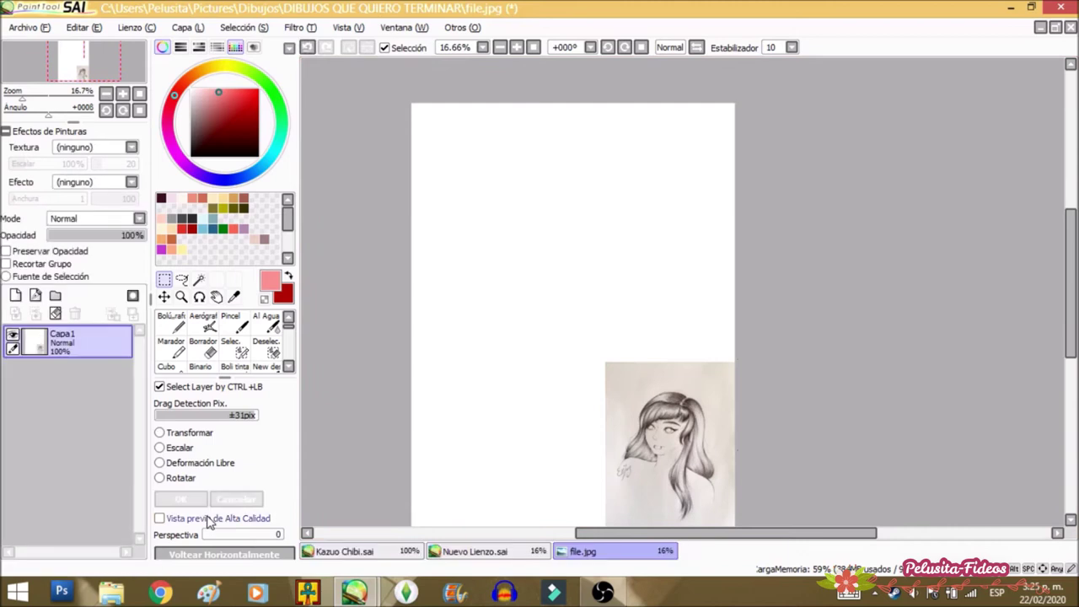
Step: Enlarge the drawing back to the full canvas size, and shrink it to a tiny thumbnail in the lower-right corner of the canvas
left_click_drag(613, 377, 371, 140)
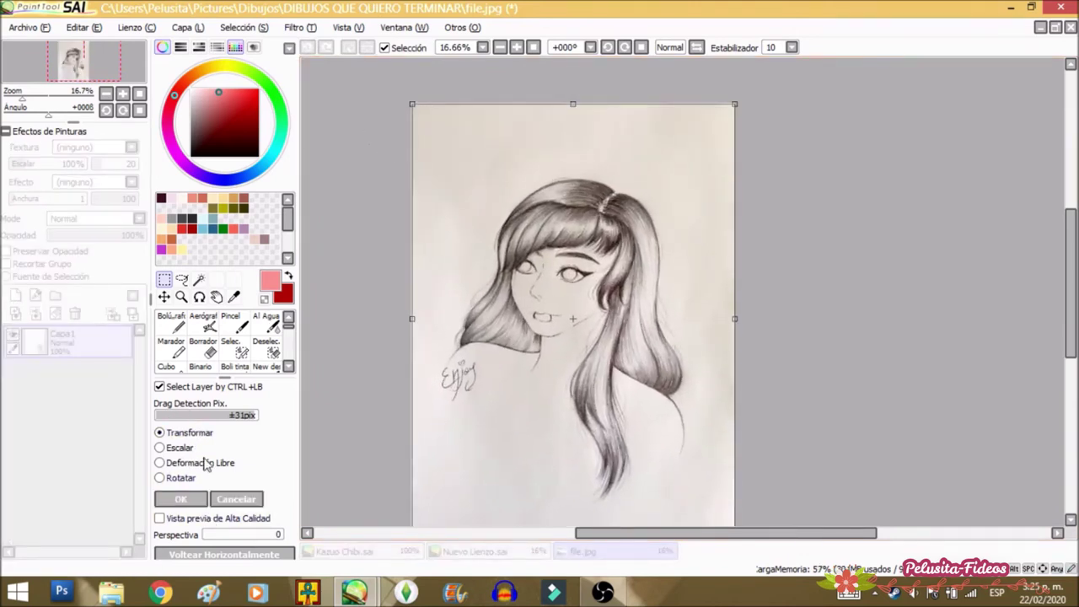
left_click(182, 500)
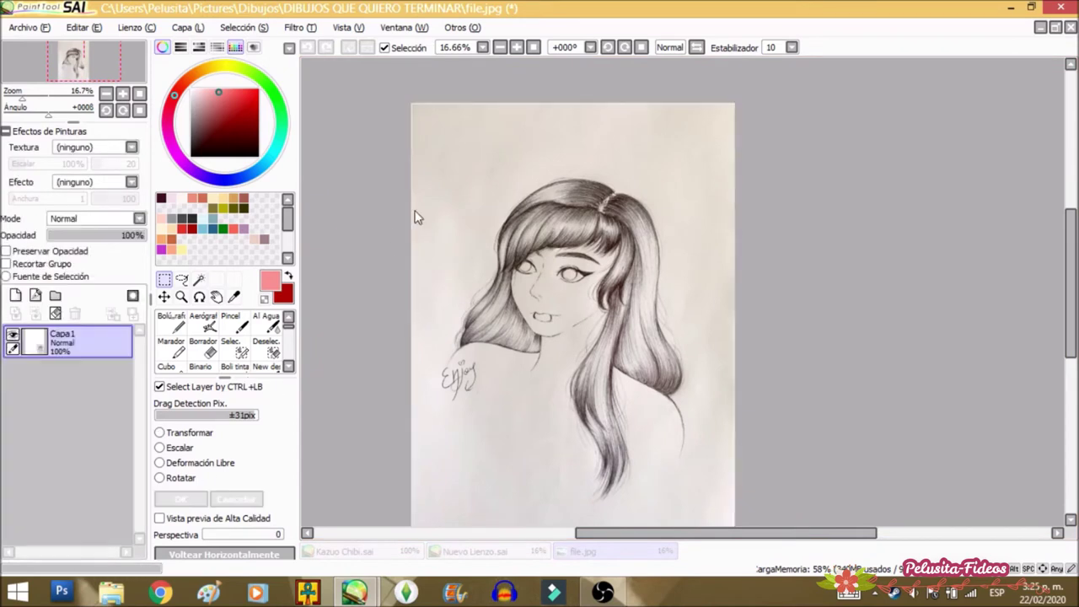
left_click_drag(412, 104, 712, 474)
left_click(180, 499)
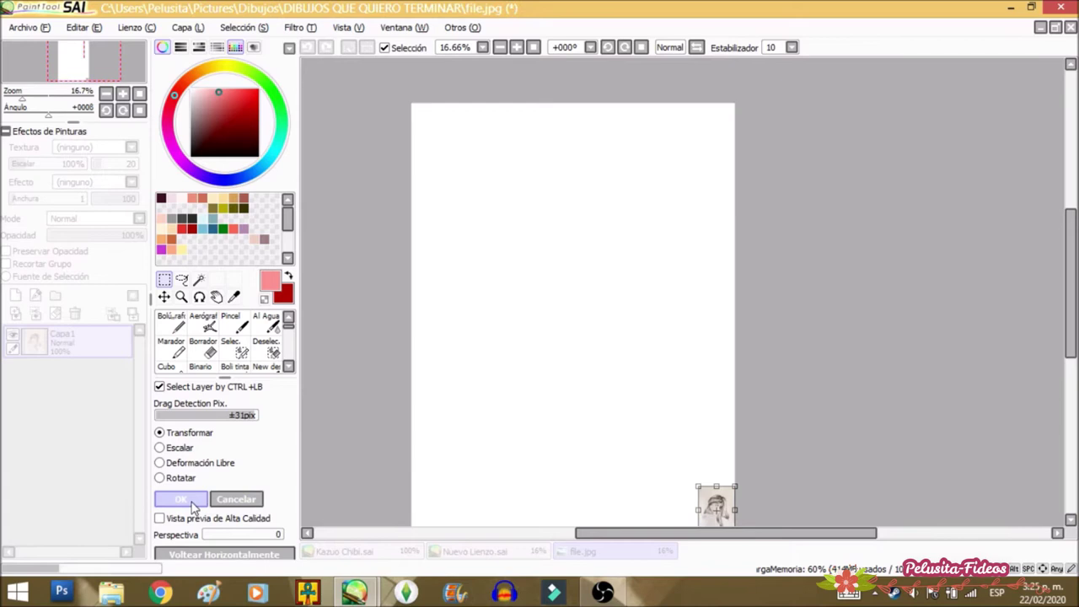
Step: Transform the tiny drawing back to nearly the full canvas size and inspect its line quality up close
left_click(188, 432)
left_click_drag(693, 487, 363, 150)
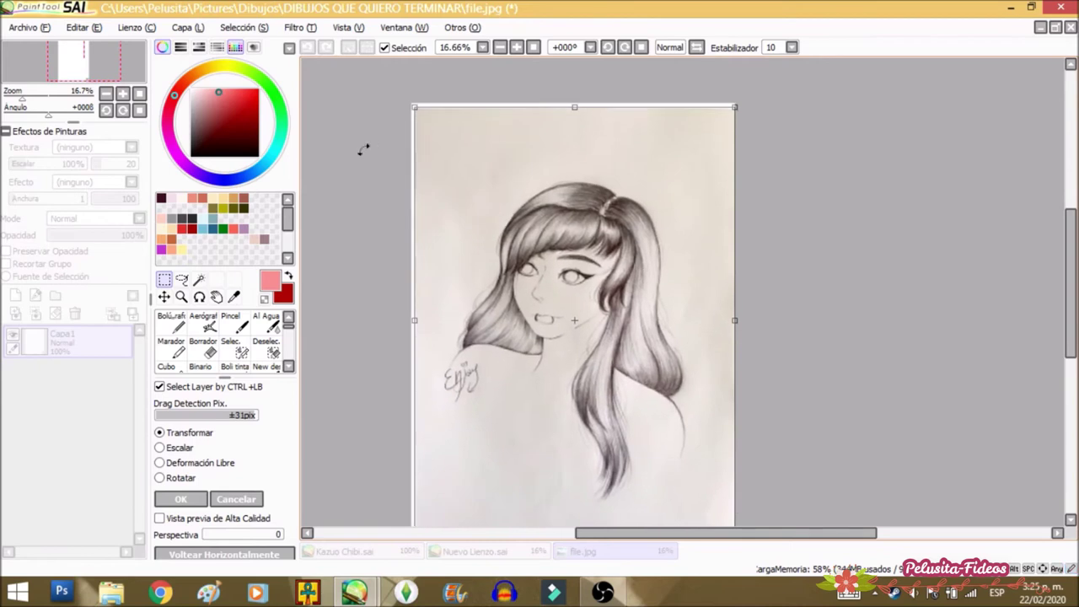
left_click(181, 499)
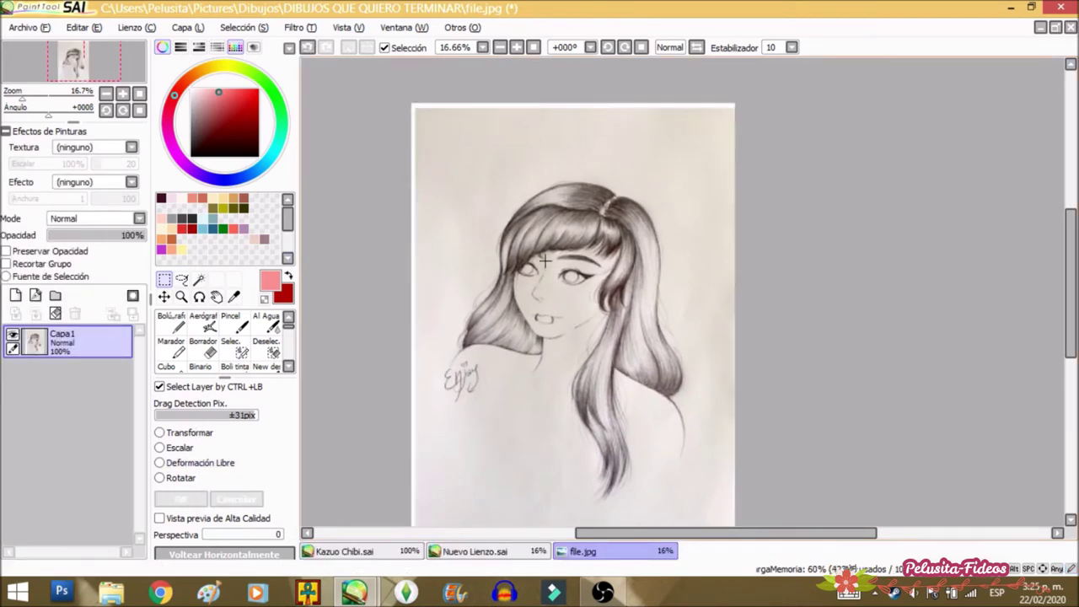
scroll(549, 231, "down", 2)
scroll(549, 264, "up", 5)
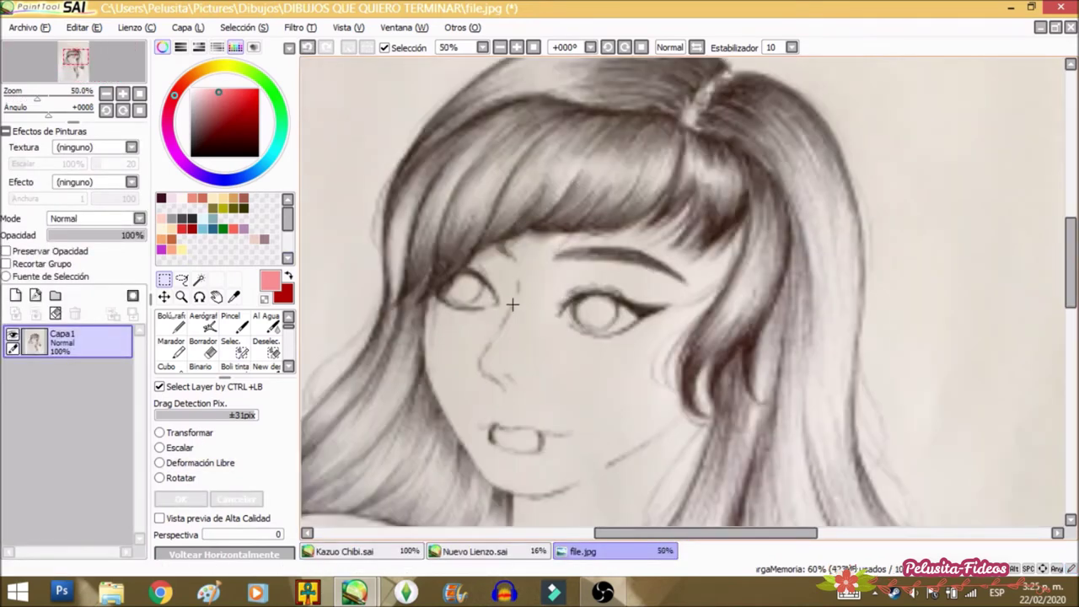
scroll(547, 261, "down", 4)
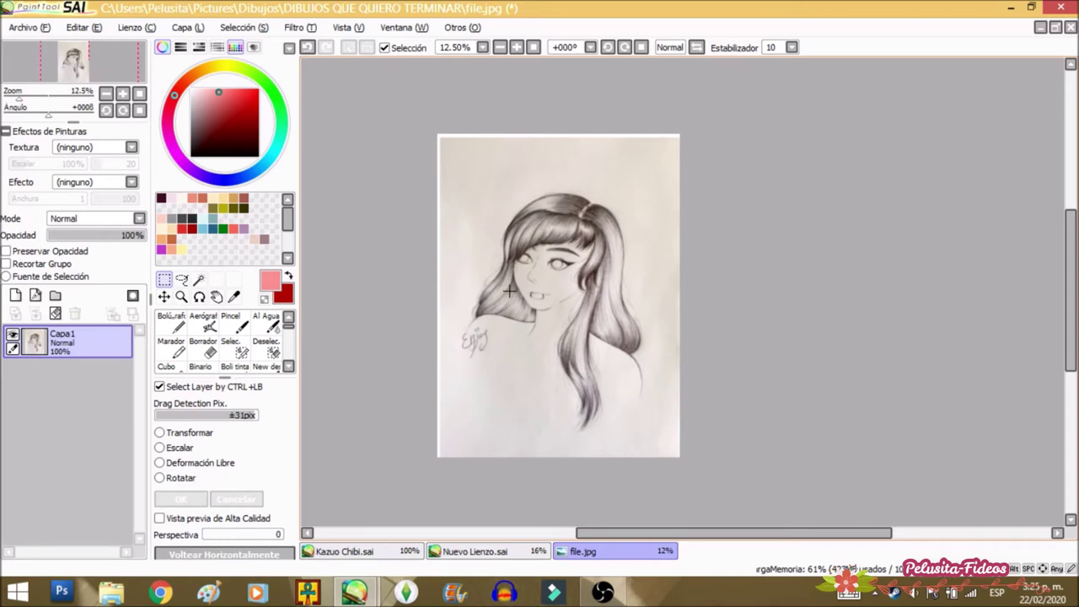
Step: Inspect the transformed sketch's line quality up close, and close file.jpg without saving it
scroll(573, 249, "up", 4)
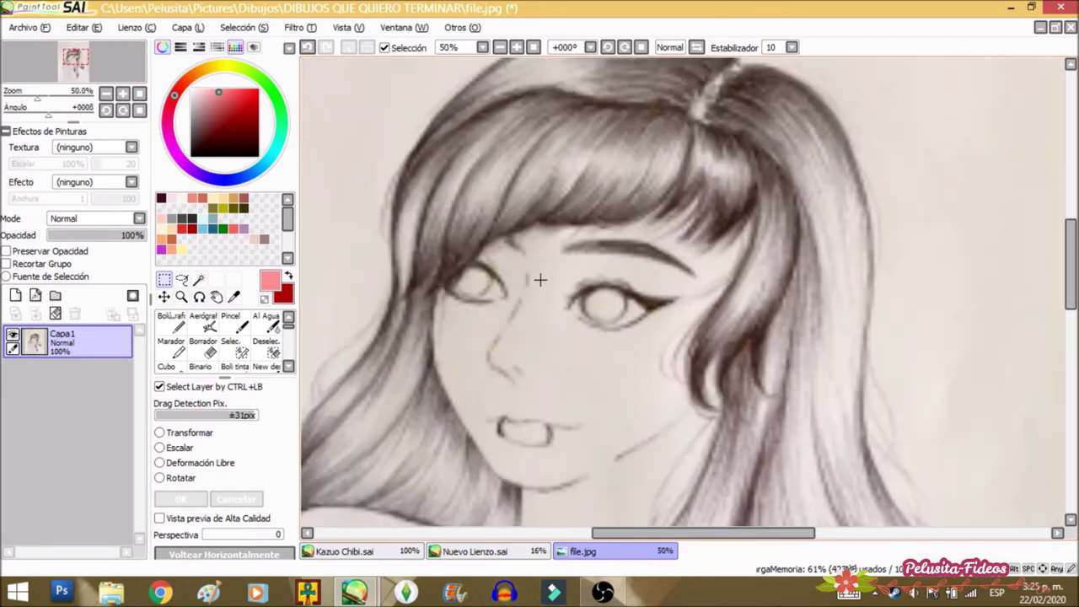
scroll(582, 201, "down", 1)
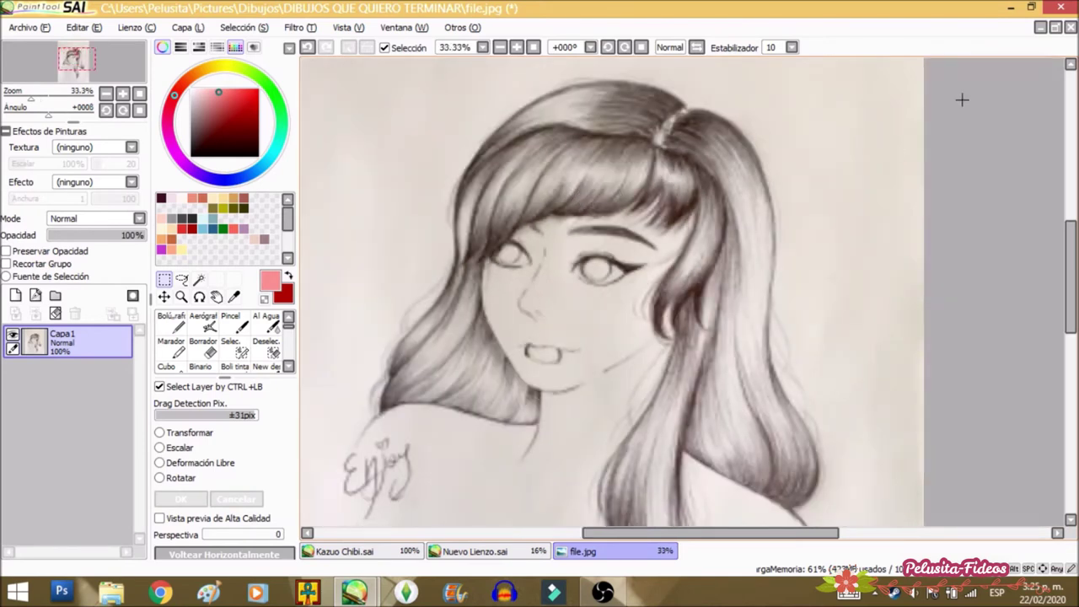
left_click(1071, 28)
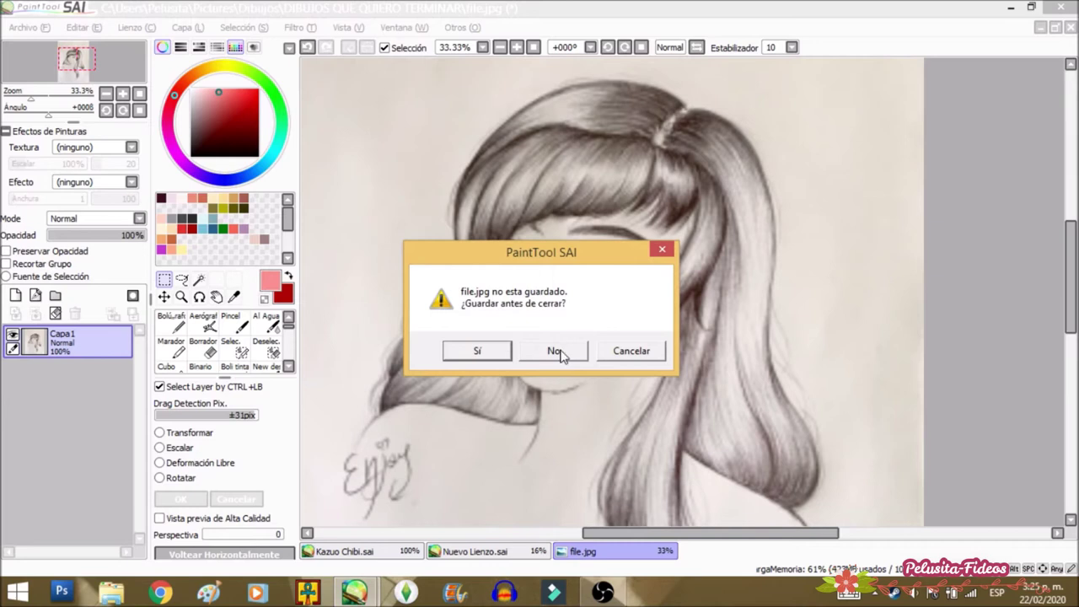
left_click(556, 352)
Step: Add a new layer directly above layer Capa7 in Kazuo Chibi.sai
left_click(229, 345)
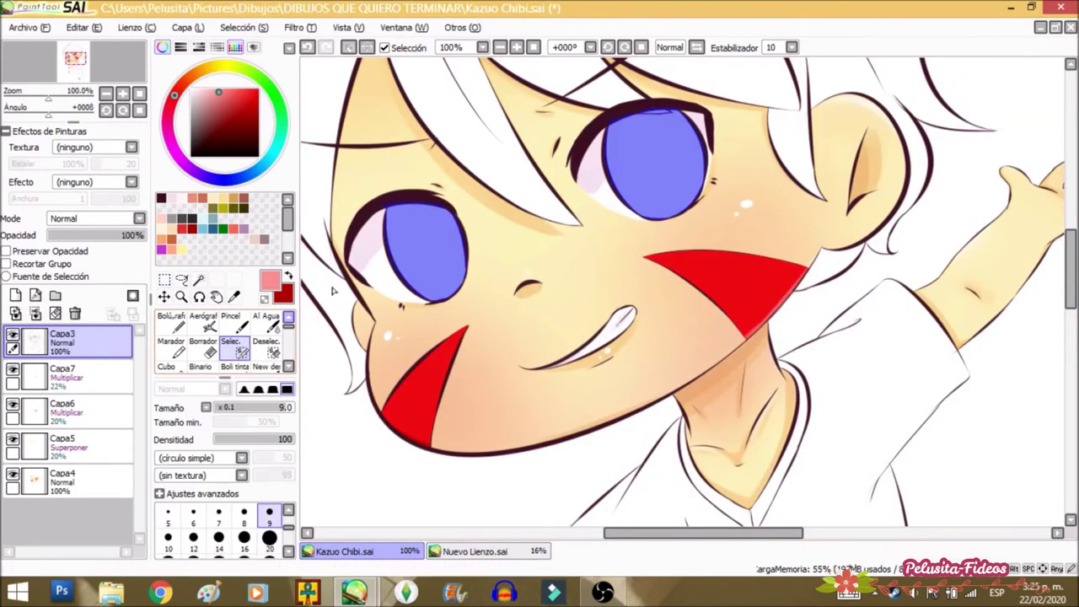
scroll(397, 217, "up", 5)
scroll(451, 195, "down", 6)
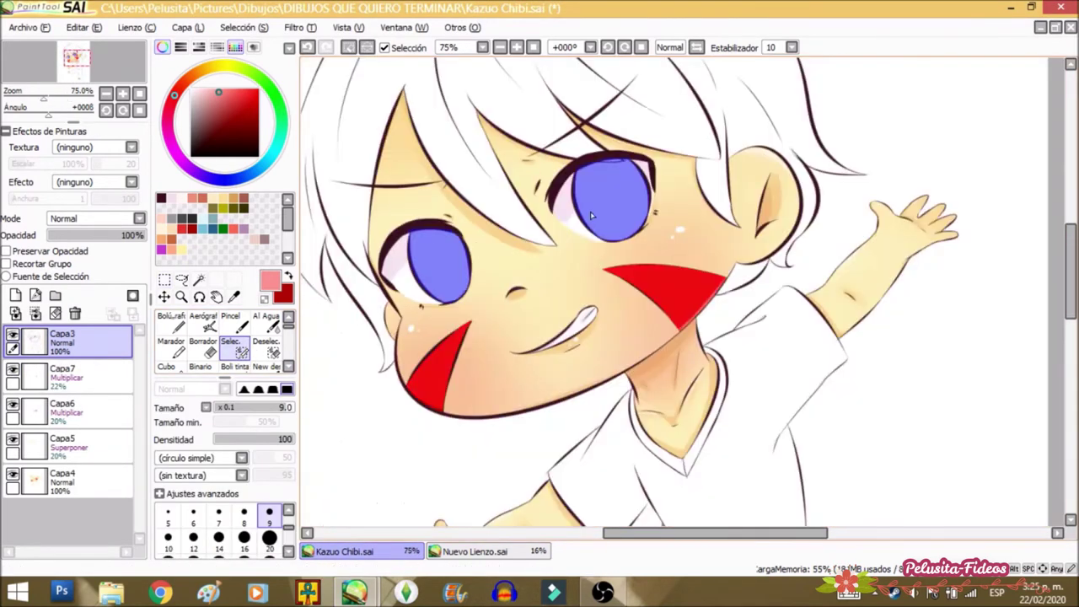
scroll(576, 183, "up", 5)
scroll(579, 198, "down", 1)
scroll(588, 221, "down", 4)
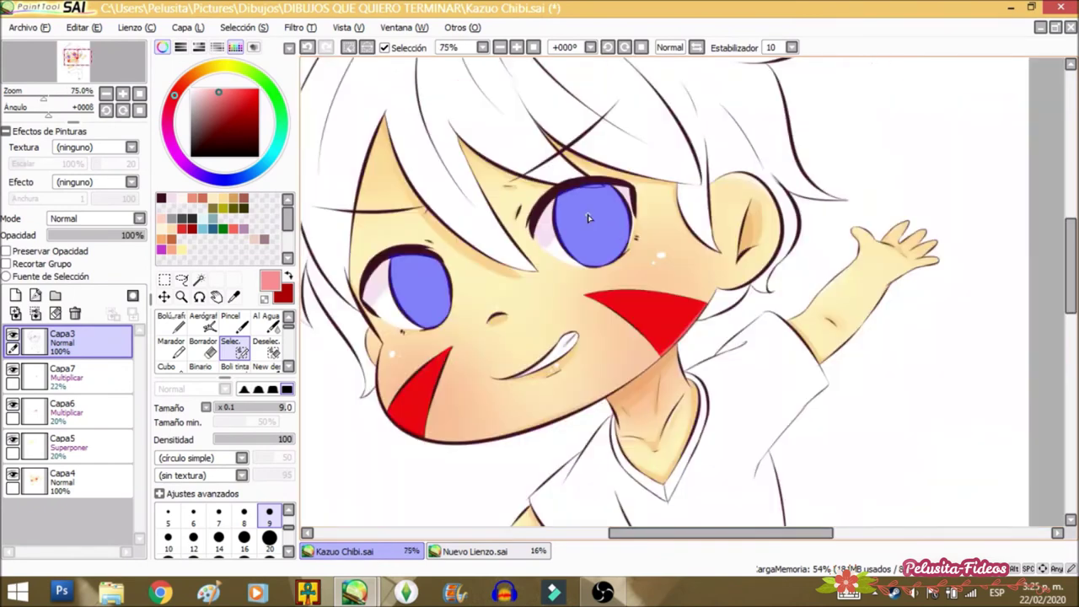
left_click(78, 390)
left_click(15, 295)
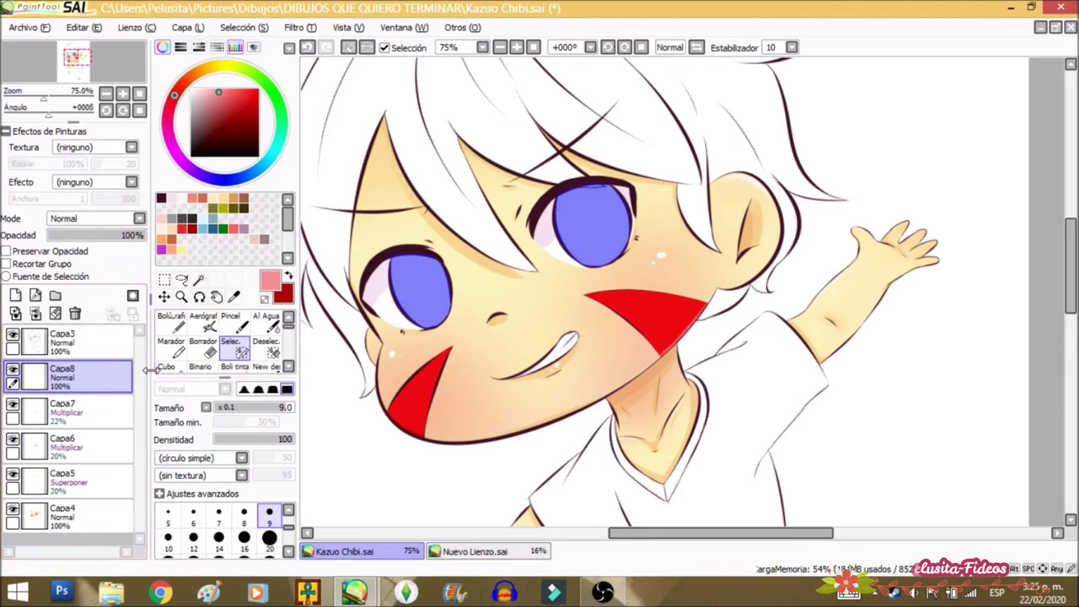
Step: Display both drawings in separate windows and pick the cyan iris colour from the character in Nuevo Lienzo.sai
left_click(1055, 29)
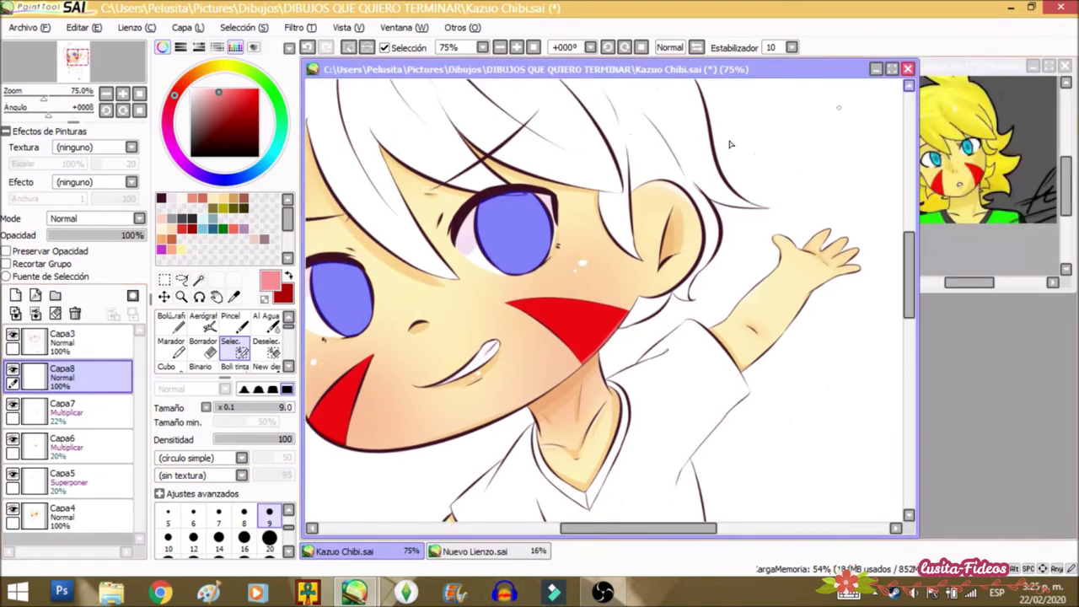
key("ctrl+d")
left_click(234, 295)
left_click(978, 153)
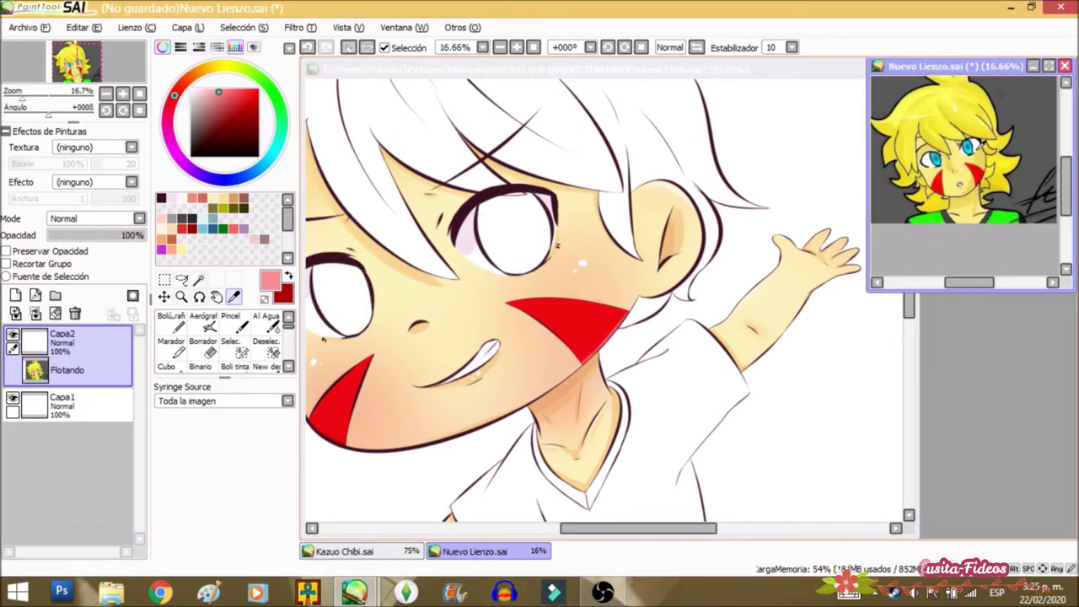
scroll(982, 154, "up", 8)
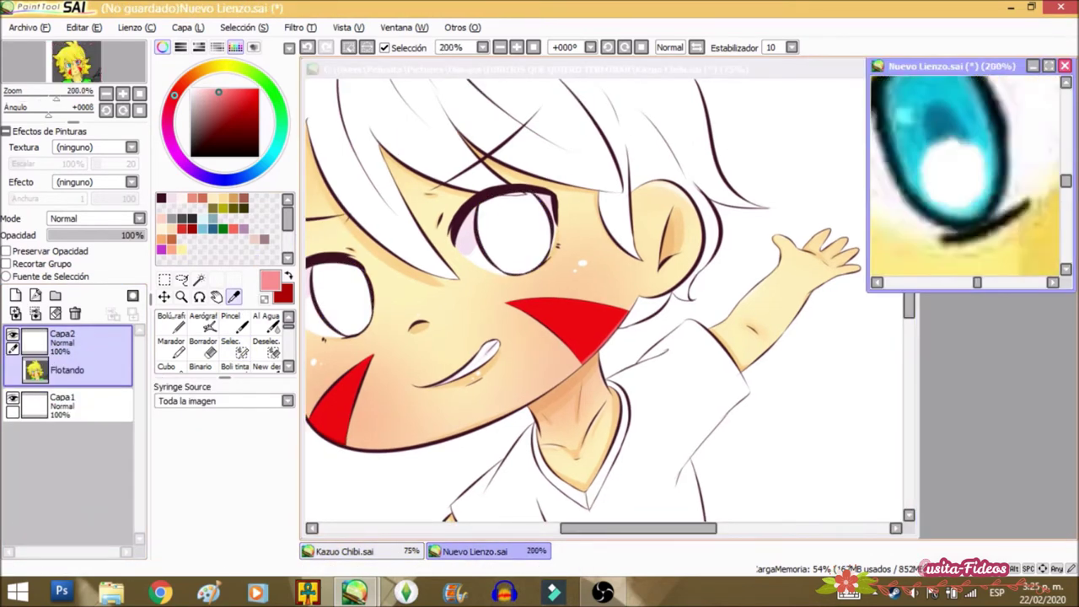
left_click(925, 156)
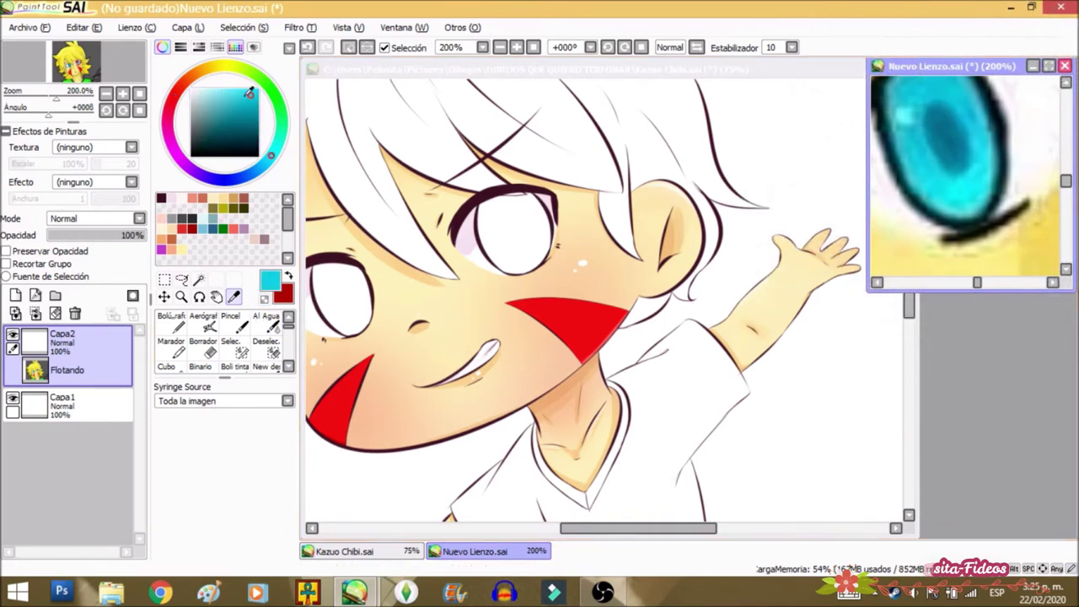
Step: Try filling the chibi's iris nearest the visible ear with the picked cyan on Capa8, and undo the fill
left_click(166, 366)
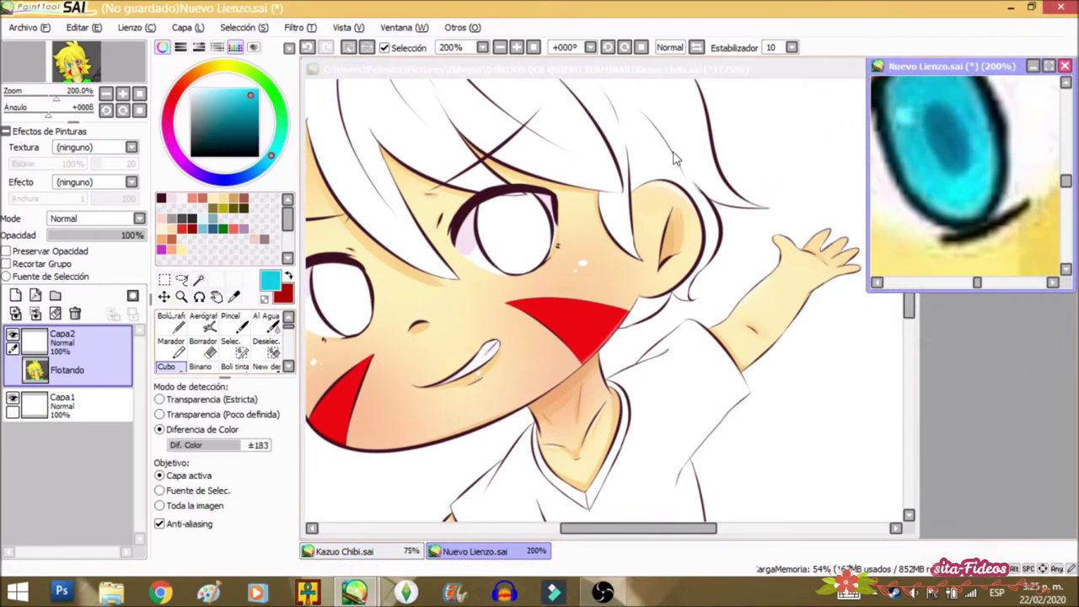
left_click(749, 179)
left_click(494, 236)
scroll(503, 240, "down", 4)
scroll(444, 173, "up", 2)
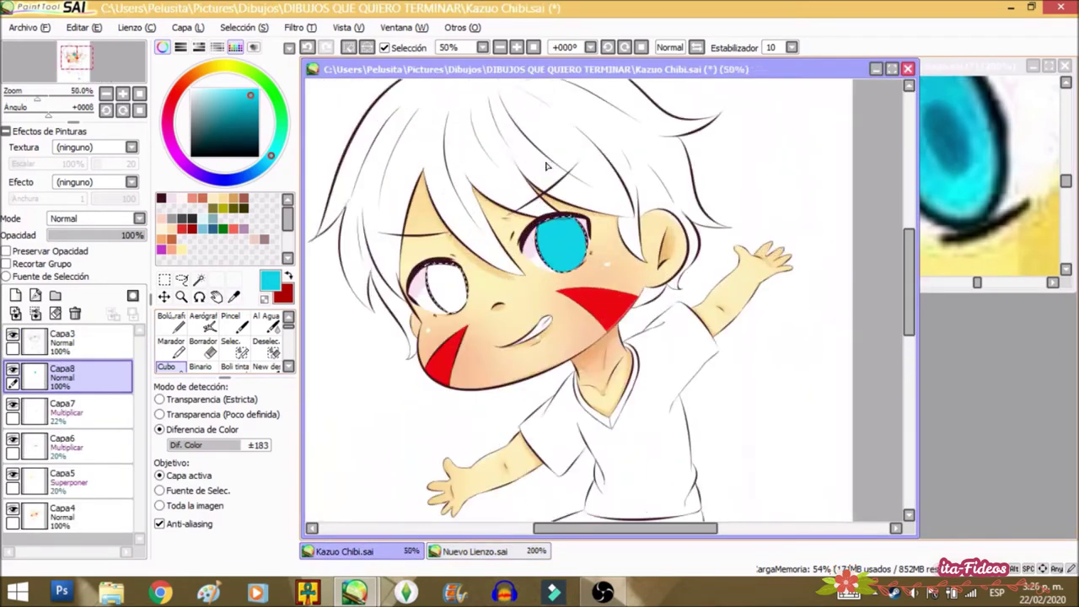
key("ctrl+z")
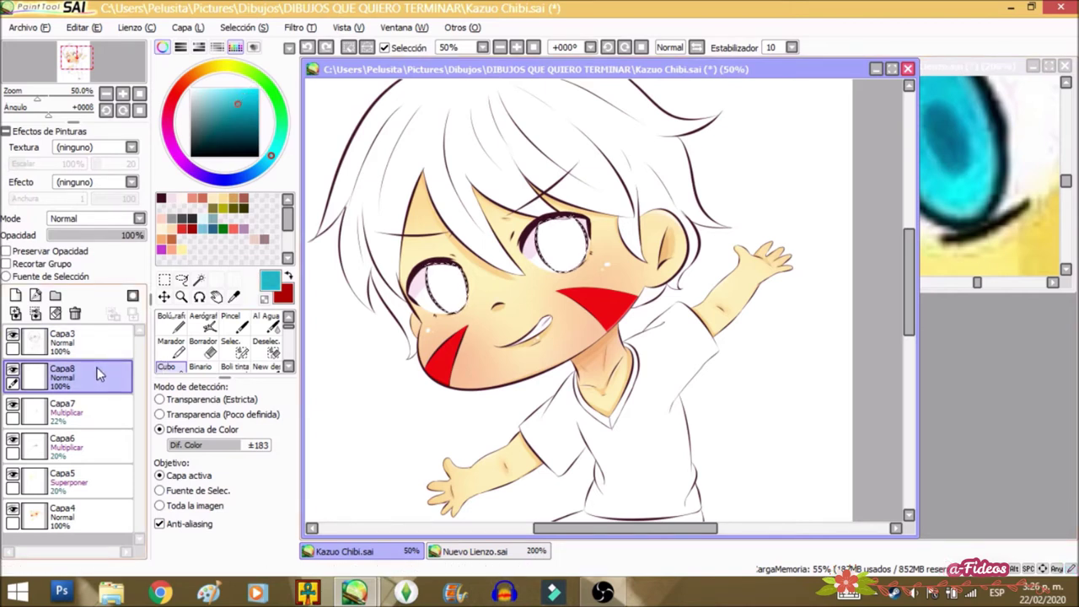
Step: Fill both of the chibi's selected irises with a darker teal on layer Capa8
left_click(550, 248)
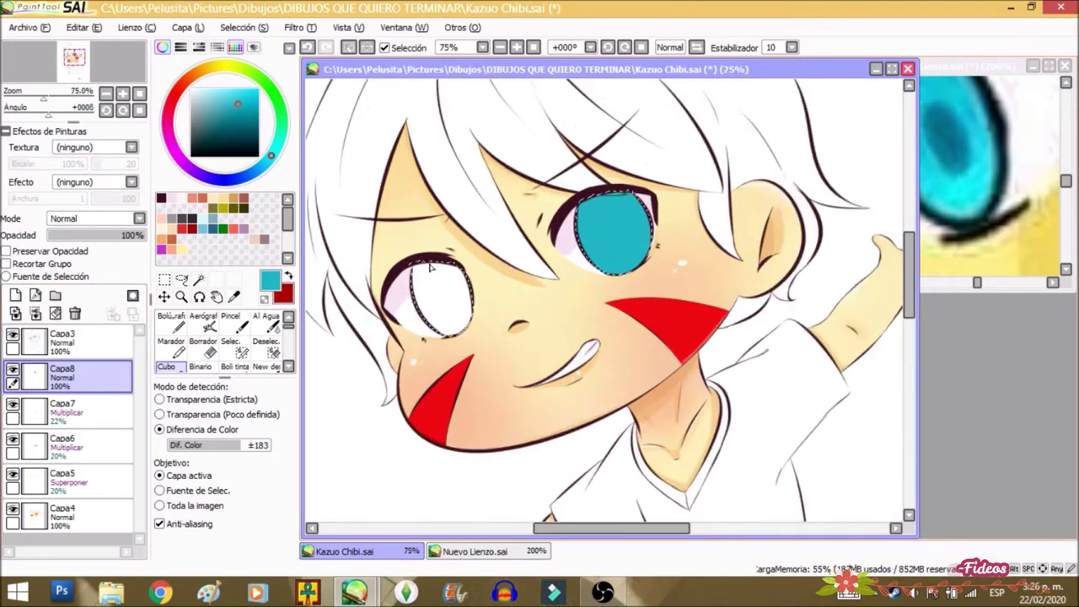
scroll(506, 286, "up", 3)
left_click(454, 320)
scroll(522, 291, "down", 2)
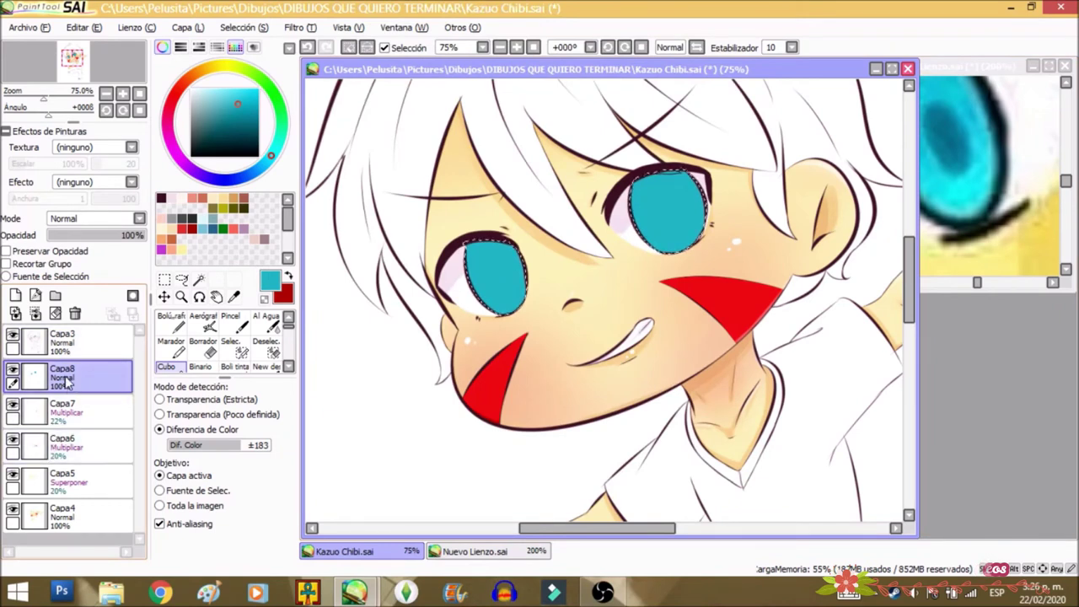
Step: Add three new layers above Capa8 and set the lowest of them to Shade mode
left_click(14, 296)
left_click(15, 296)
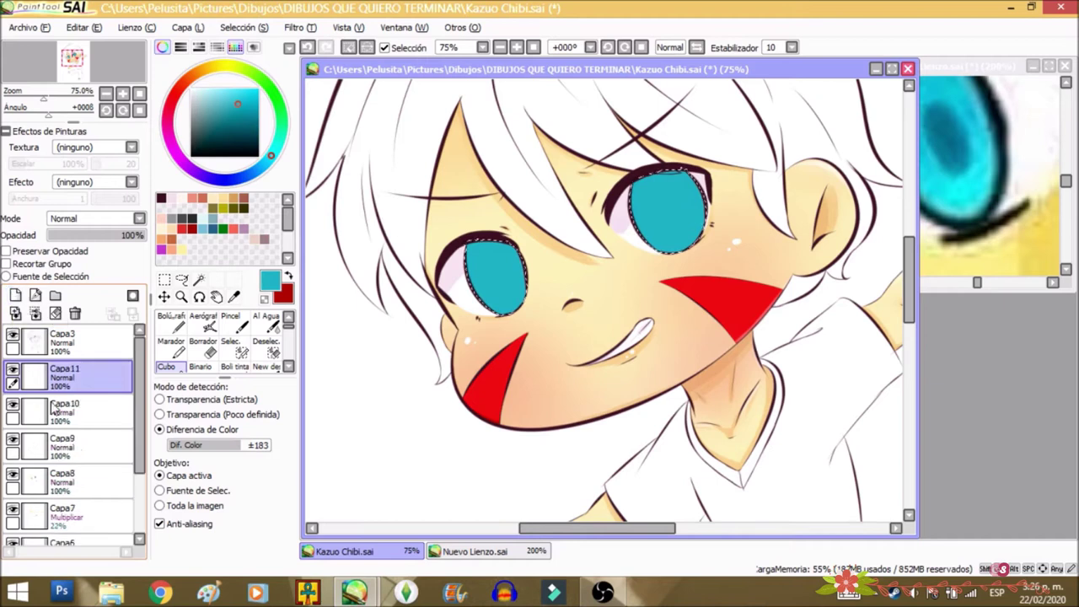
left_click(80, 444)
left_click(98, 221)
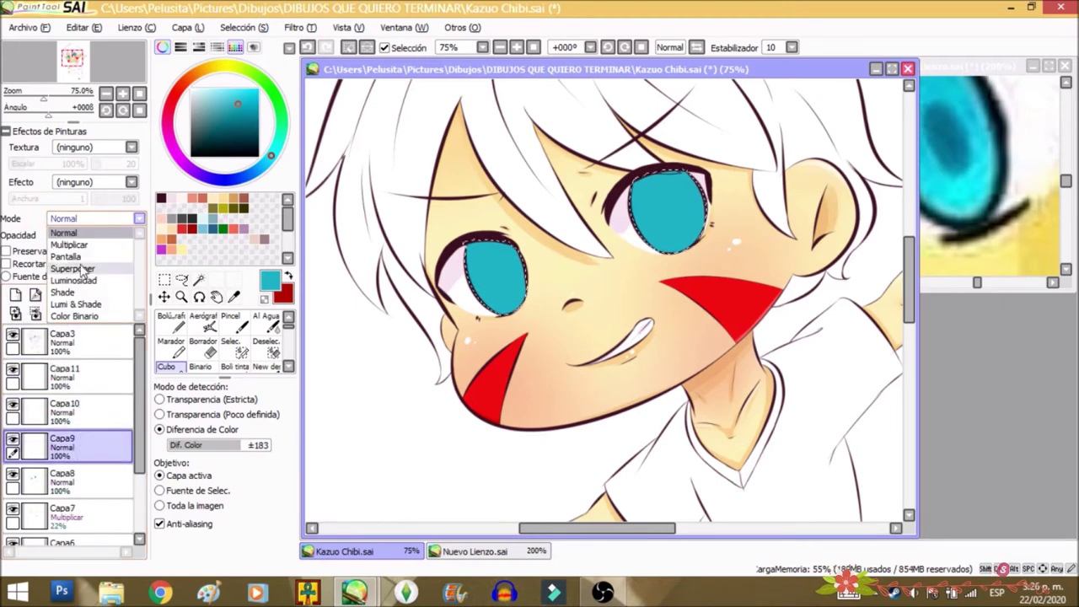
left_click(67, 292)
Step: Set the blending mode of layers Capa10 and Capa11 to Shade
left_click(64, 411)
left_click(98, 221)
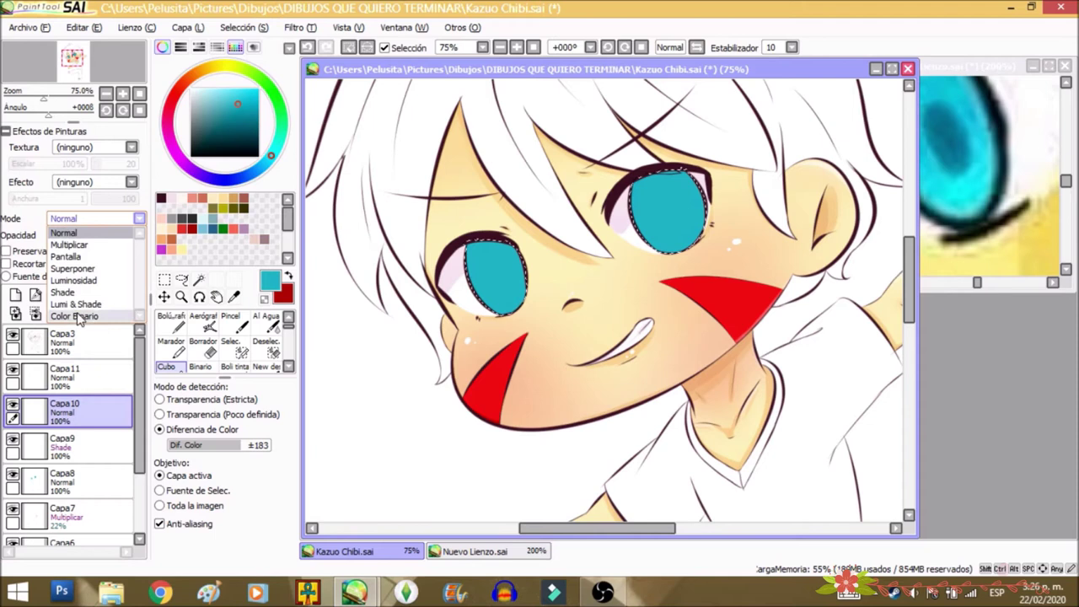
left_click(67, 292)
left_click(63, 377)
left_click(95, 221)
left_click(68, 291)
Step: Shade the upper part of both irises on Capa9 with the teal Airbrush at size 70
left_click(79, 440)
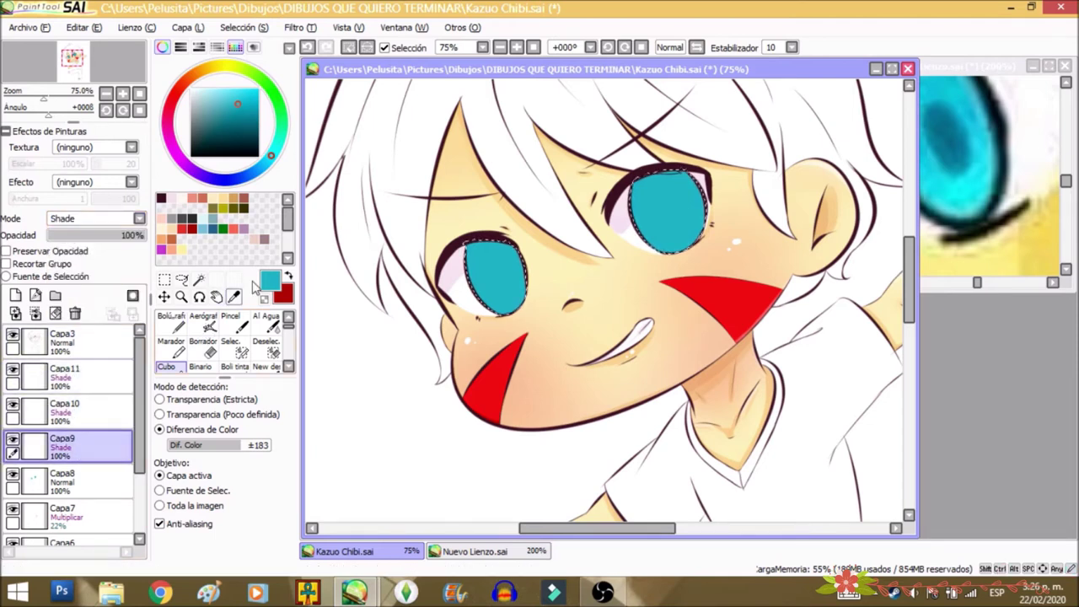
left_click(202, 322)
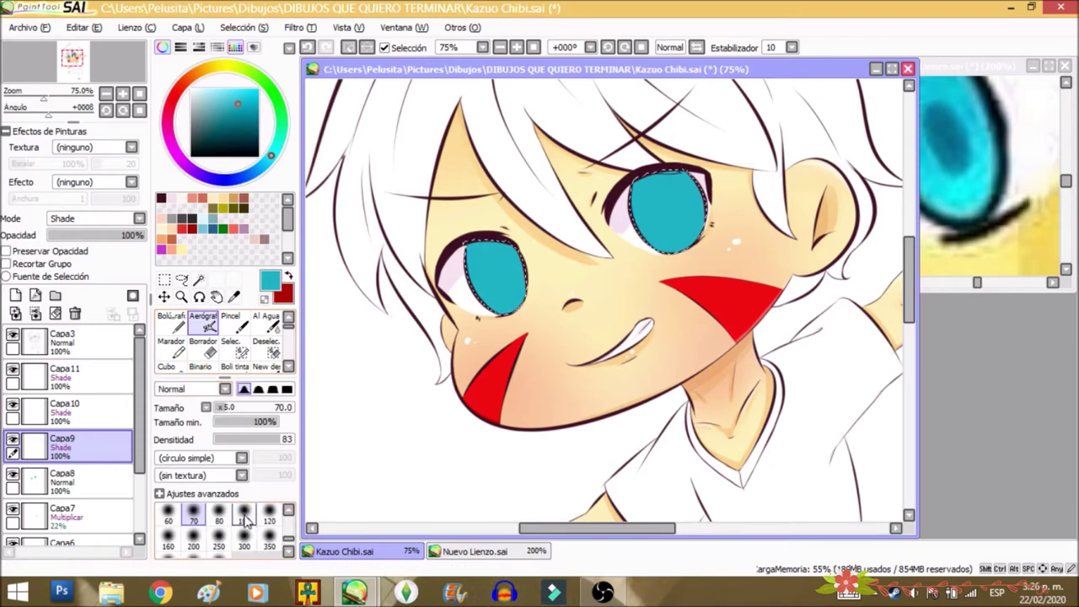
scroll(245, 518, "up", 1)
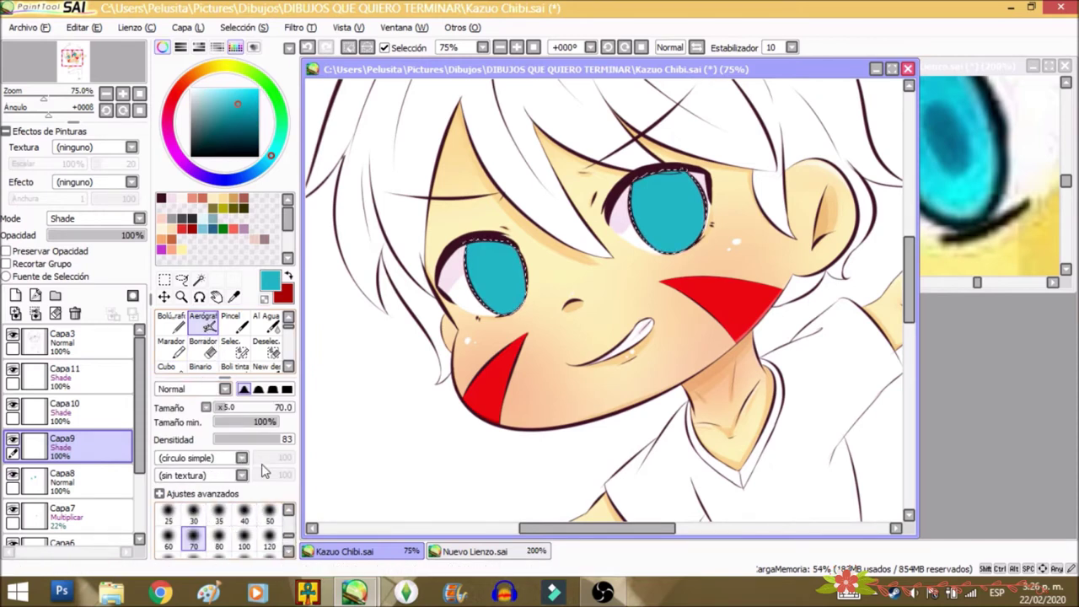
scroll(483, 261, "up", 2)
mouse_move(578, 238)
left_mouse_down()
mouse_move(432, 239)
mouse_move(485, 222)
left_mouse_up()
left_click_drag(824, 128, 600, 271)
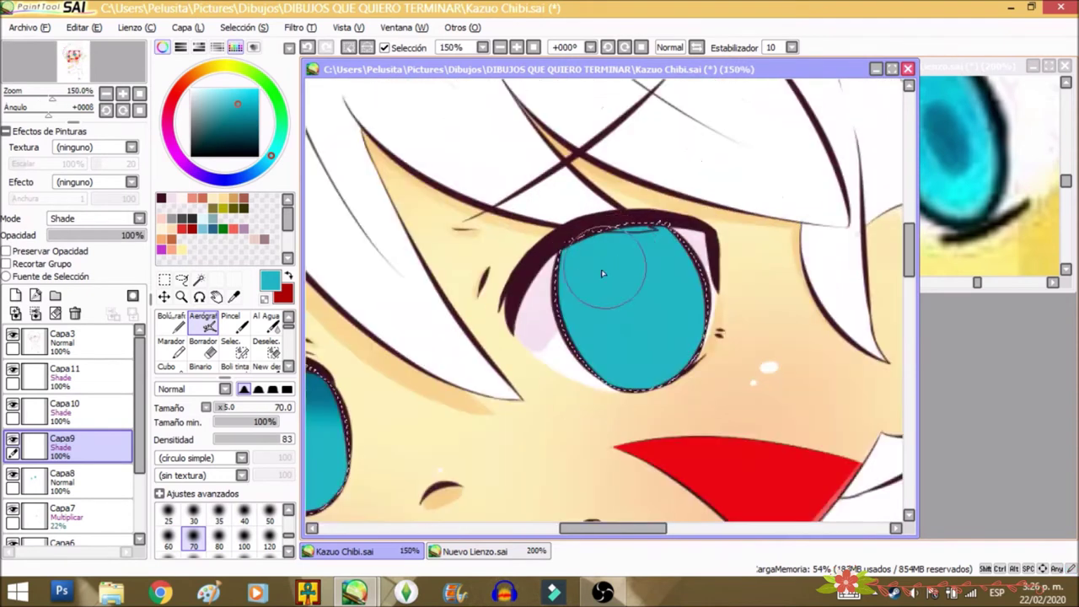
mouse_move(538, 283)
left_mouse_down()
mouse_move(505, 322)
mouse_move(497, 305)
mouse_move(493, 322)
mouse_move(546, 324)
mouse_move(528, 318)
mouse_move(617, 227)
mouse_move(537, 280)
left_mouse_up()
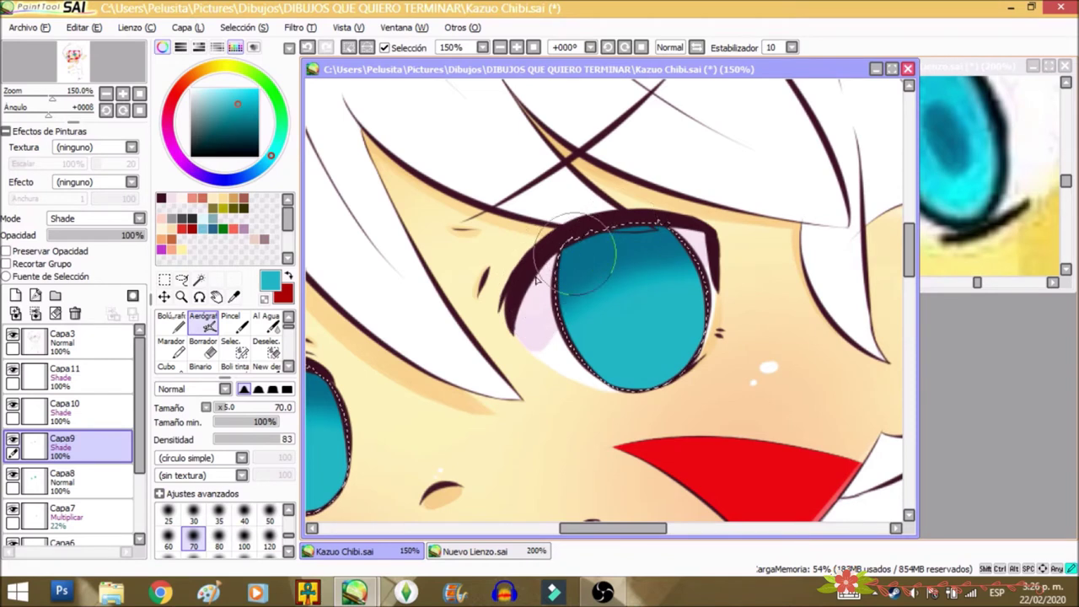
scroll(618, 258, "down", 1)
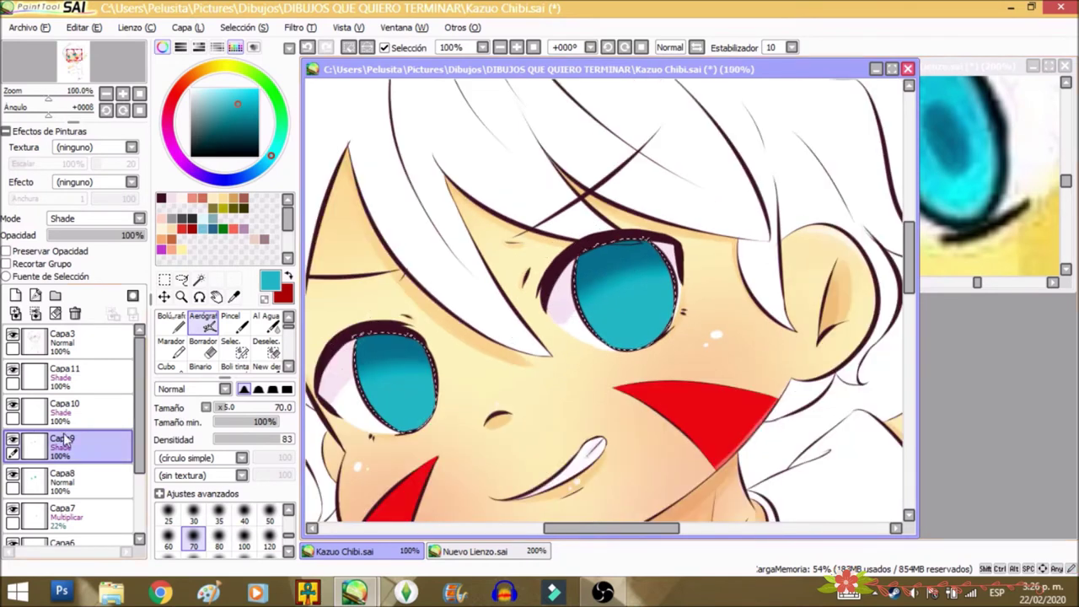
Step: Airbrush a second layer of teal shading over both irises on Capa10 and lower that layer's opacity to 17%
left_click(106, 411)
scroll(385, 380, "up", 2)
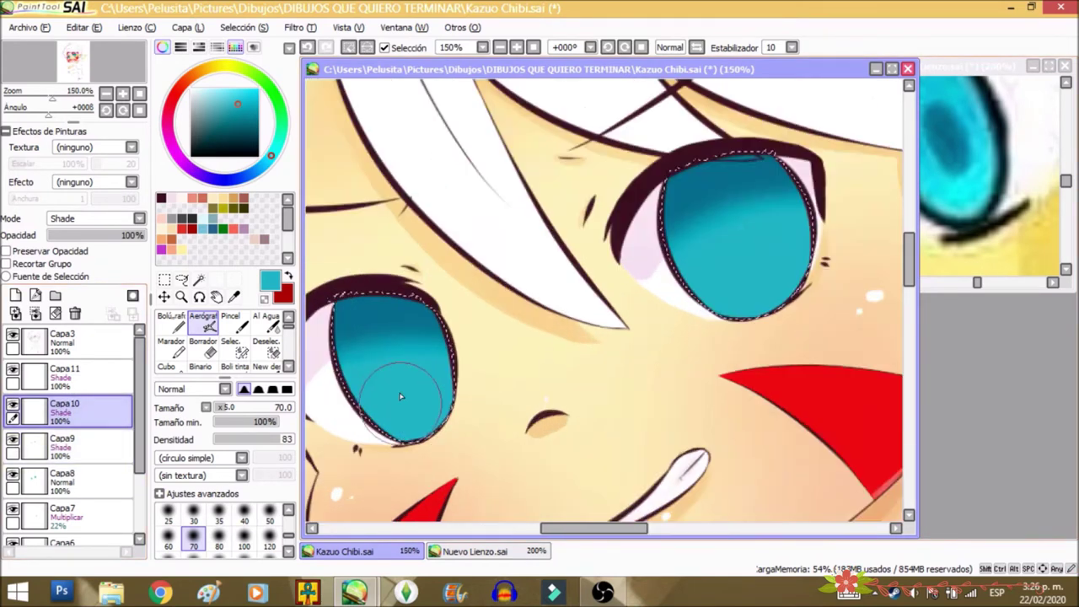
mouse_move(385, 380)
left_mouse_down()
mouse_move(386, 410)
mouse_move(449, 401)
mouse_move(368, 311)
mouse_move(446, 387)
left_mouse_up()
scroll(429, 385, "down", 1)
scroll(755, 221, "up", 1)
mouse_move(753, 217)
left_mouse_down()
mouse_move(766, 193)
mouse_move(750, 289)
mouse_move(758, 204)
left_mouse_up()
left_click_drag(759, 298, 719, 218)
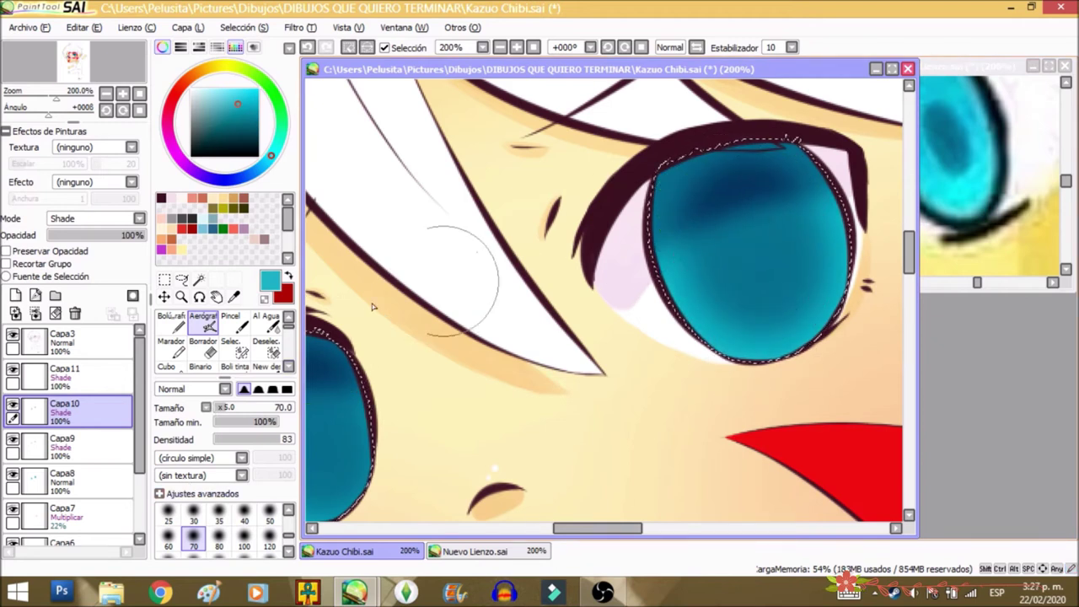
left_click(61, 237)
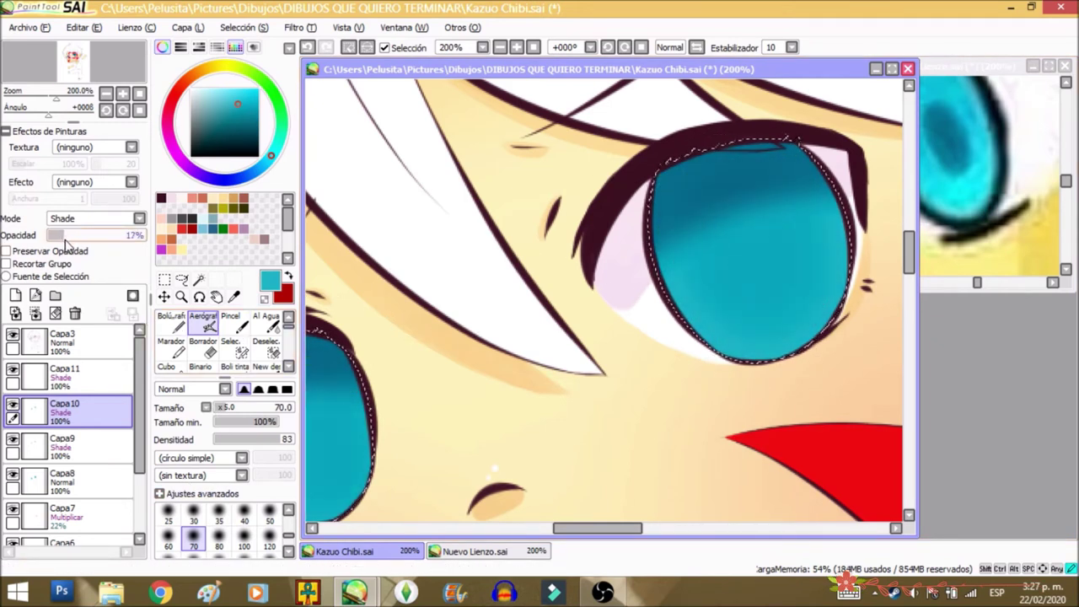
Step: Airbrush further teal shading over both irises on Capa11 and reduce that layer's opacity to 31%
left_click(75, 386)
scroll(474, 314, "down", 2)
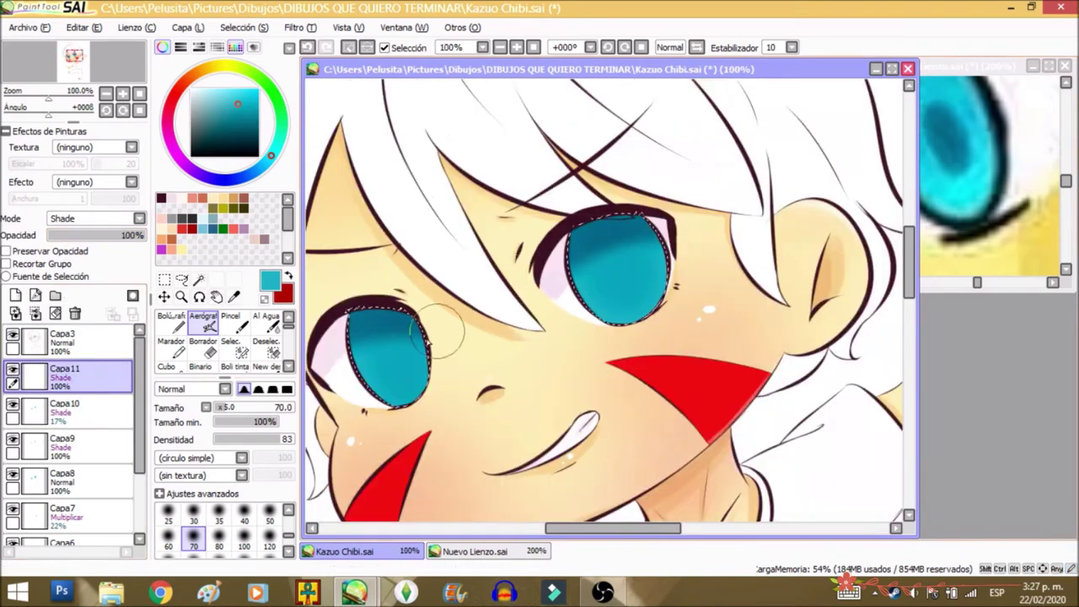
scroll(376, 354, "up", 3)
mouse_move(430, 371)
left_mouse_down()
mouse_move(475, 460)
mouse_move(429, 353)
mouse_move(458, 349)
mouse_move(460, 464)
mouse_move(418, 309)
mouse_move(480, 411)
mouse_move(429, 479)
left_mouse_up()
scroll(429, 478, "down", 2)
mouse_move(828, 223)
left_mouse_down()
mouse_move(833, 279)
mouse_move(850, 196)
mouse_move(862, 251)
left_mouse_up()
left_click_drag(78, 236, 82, 243)
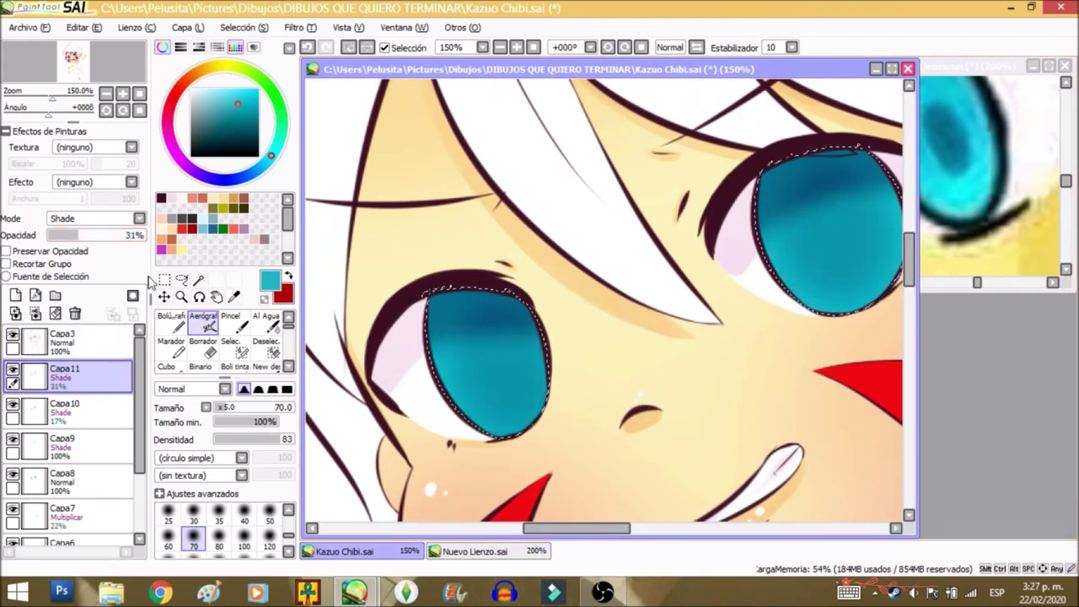
scroll(496, 232, "down", 3)
scroll(592, 248, "up", 2)
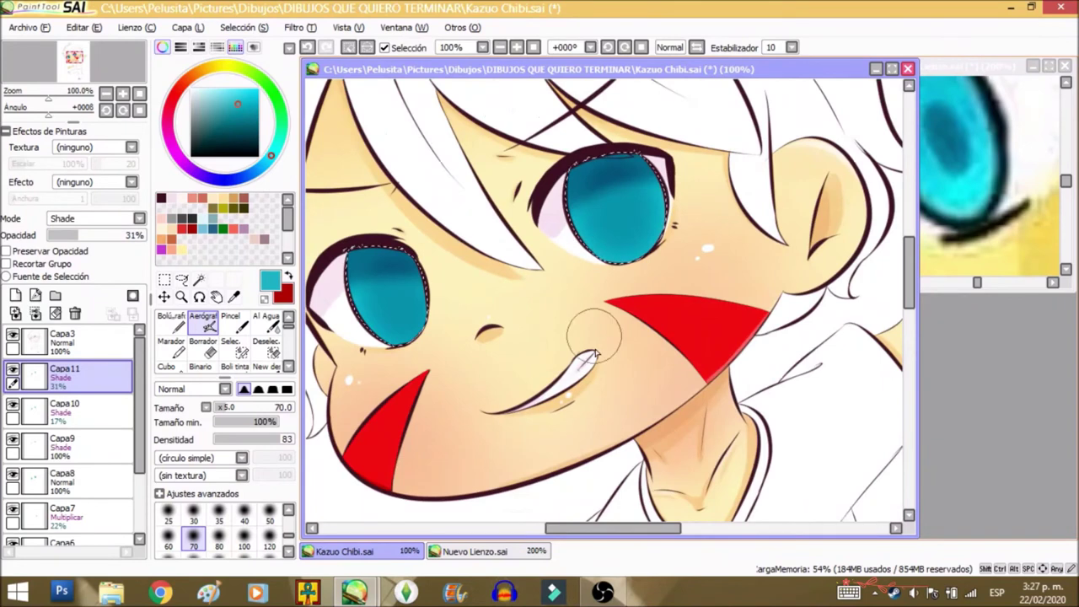
Step: Darken the edges of the iris farther from the visible ear on Capa9 using a gray Airbrush at size 20
left_click(77, 446)
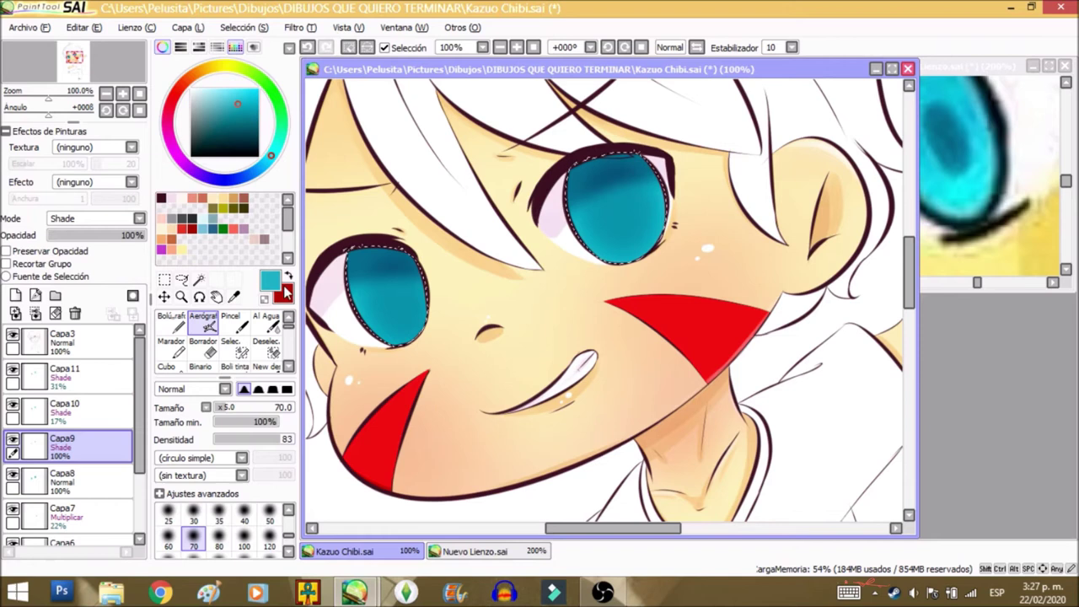
key("x")
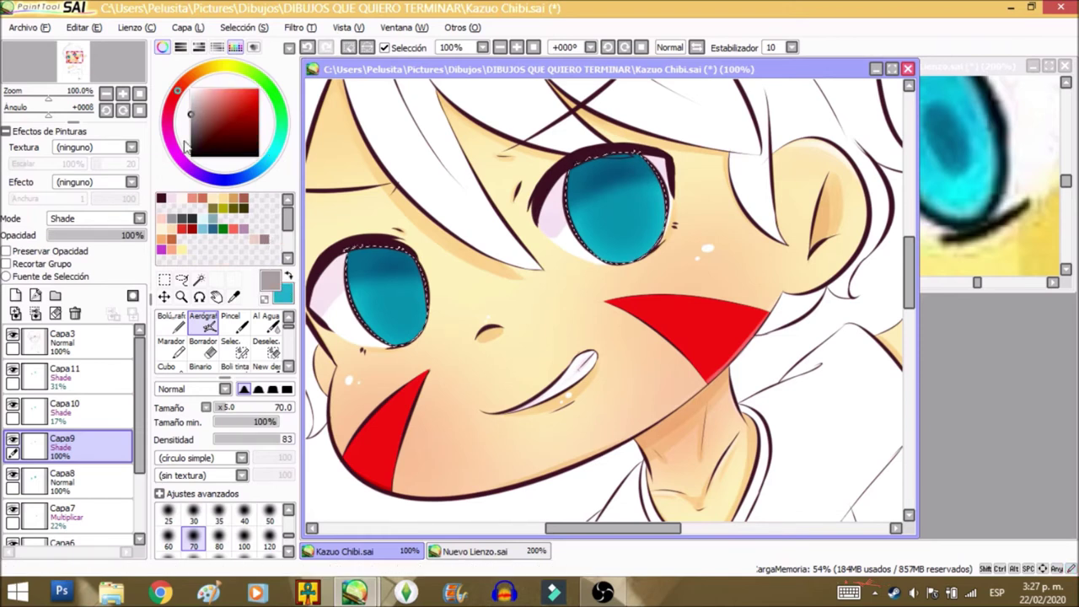
scroll(270, 514, "up", 1)
left_click(270, 513)
scroll(354, 256, "up", 3)
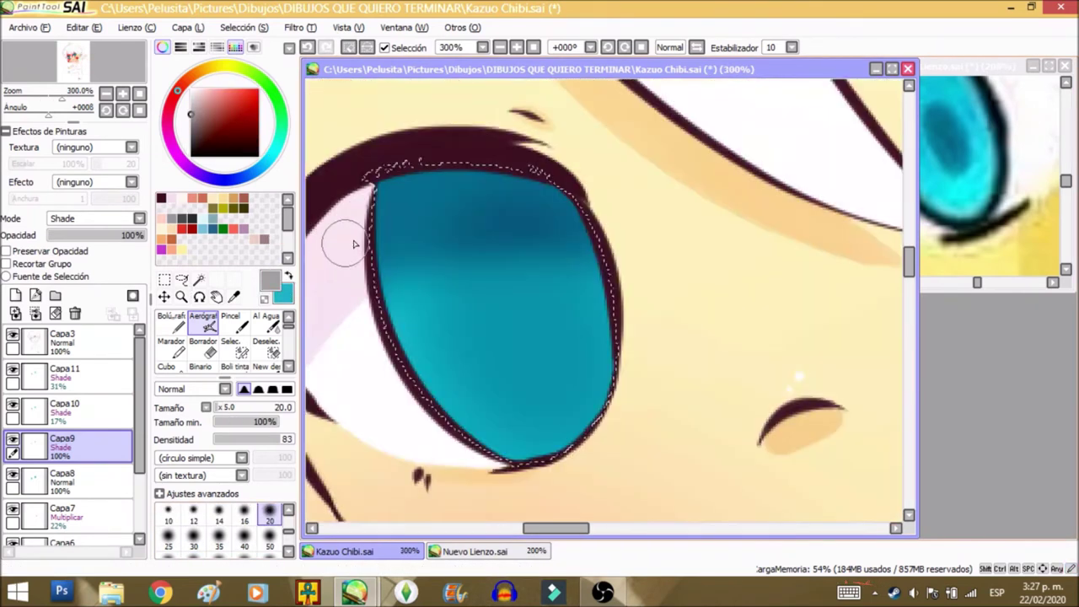
mouse_move(381, 181)
left_mouse_down()
mouse_move(438, 409)
mouse_move(524, 462)
mouse_move(456, 167)
mouse_move(594, 240)
mouse_move(580, 438)
left_mouse_up()
mouse_move(386, 169)
left_mouse_down()
mouse_move(595, 242)
mouse_move(526, 463)
left_mouse_up()
Step: Darken the edges of the other iris with the same gray Airbrush, and make Capa11 the active layer
scroll(372, 336, "down", 3)
scroll(620, 186, "up", 3)
mouse_move(540, 243)
left_mouse_down()
mouse_move(536, 301)
mouse_move(664, 516)
left_mouse_up()
mouse_move(563, 226)
left_mouse_down()
mouse_move(747, 210)
mouse_move(720, 544)
left_mouse_up()
scroll(672, 319, "down", 4)
left_click(105, 382)
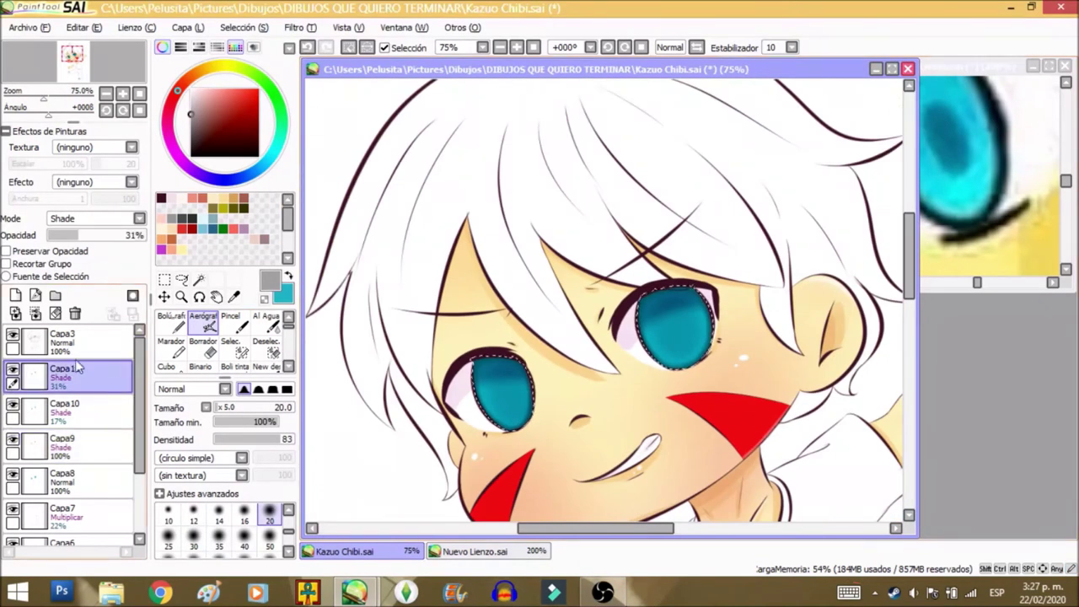
Step: Add a layer above Capa11, and paint dark teal pupils in both irises on Capa9 using the Bolígrafo at size 30
left_click(13, 294)
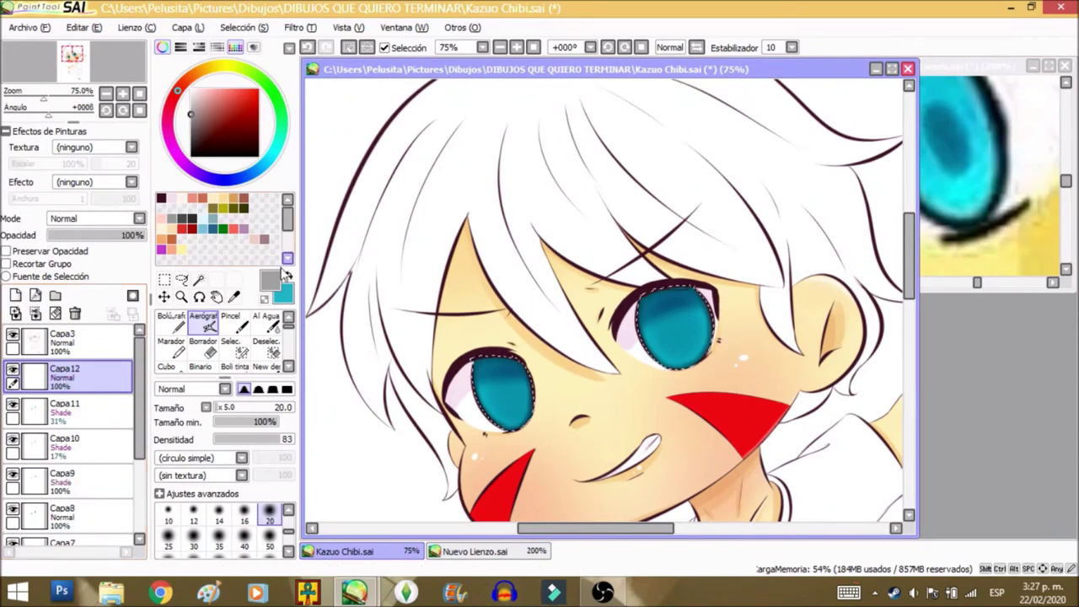
left_click(70, 485)
left_click(171, 321)
left_click(287, 276)
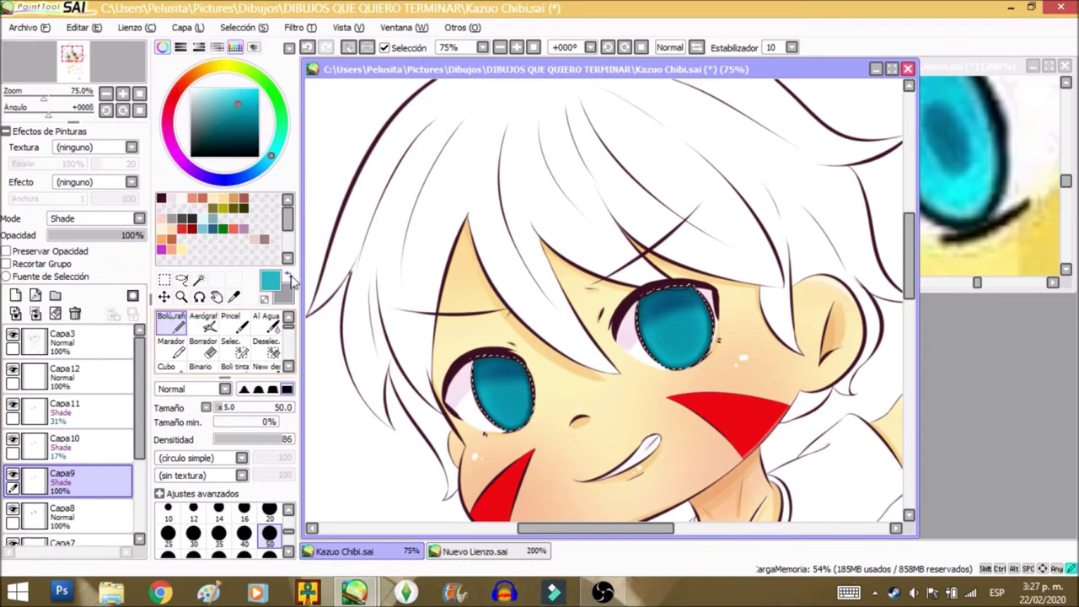
scroll(497, 418, "up", 2)
key("bracketleft")
key("bracketleft")
key("bracketleft")
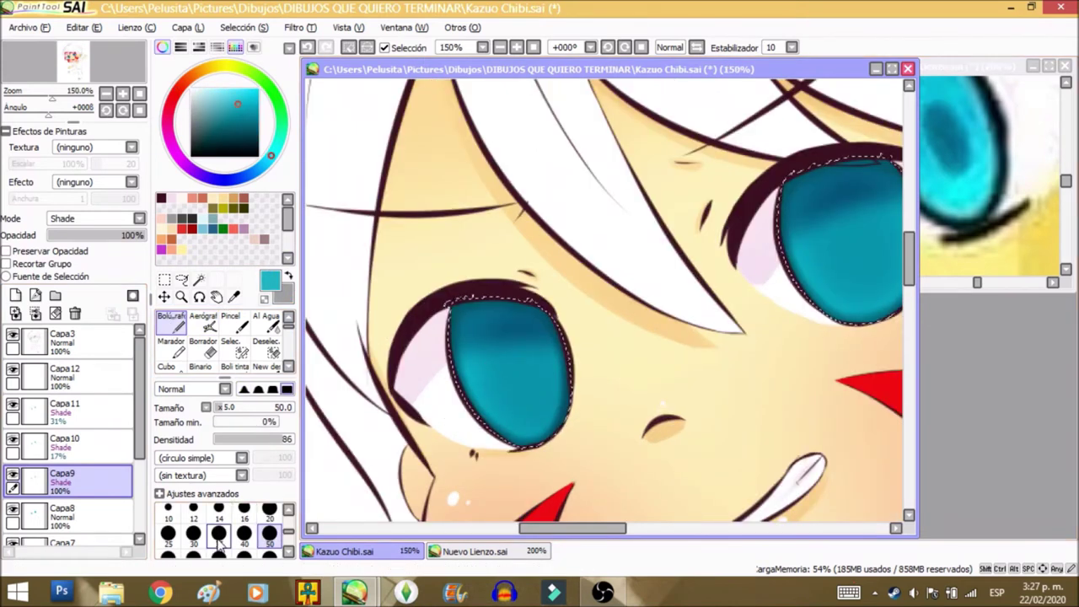
scroll(531, 375, "up", 1)
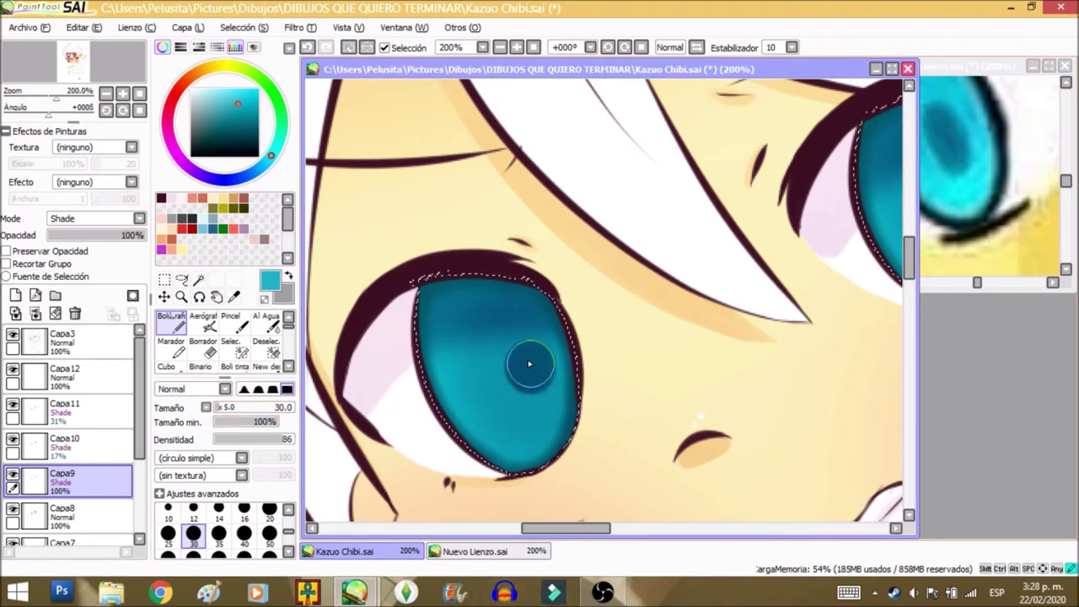
scroll(523, 359, "down", 2)
left_click(471, 292)
left_click(687, 204)
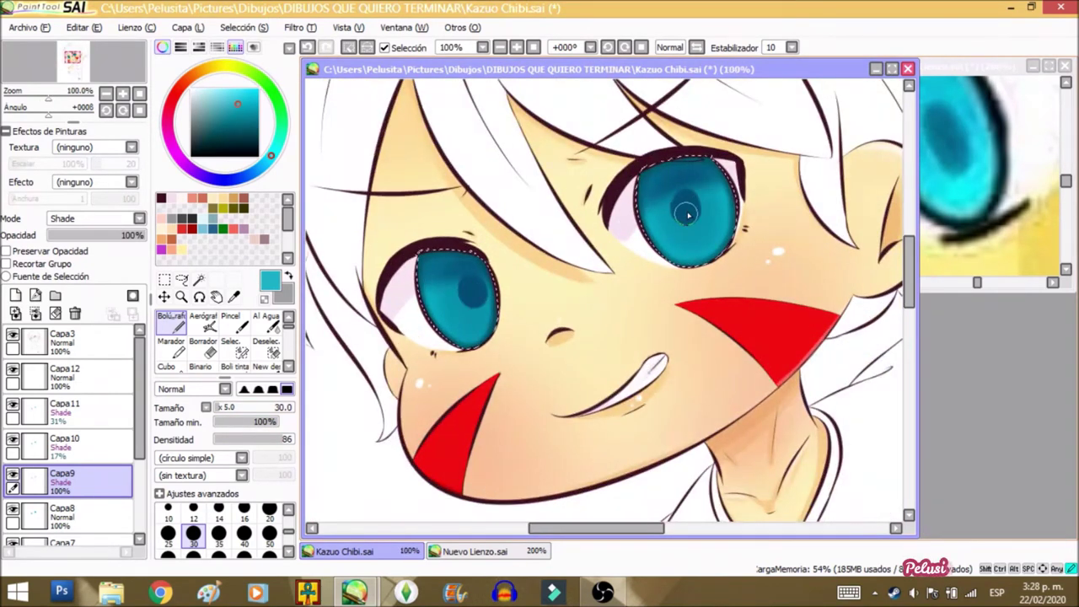
left_click_drag(688, 217, 690, 207)
Step: Extend both pupils on Capa9 into larger, smooth ovals with the same teal Bolígrafo
scroll(708, 198, "down", 2)
scroll(622, 200, "up", 5)
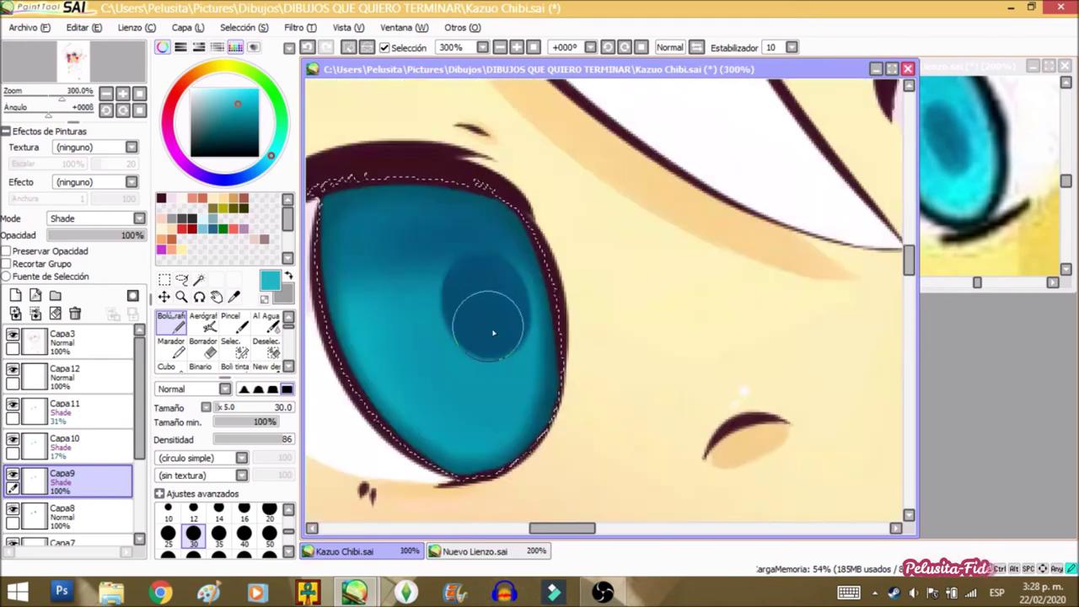
scroll(492, 327, "down", 3)
scroll(704, 243, "up", 3)
scroll(740, 243, "down", 2)
scroll(413, 379, "up", 2)
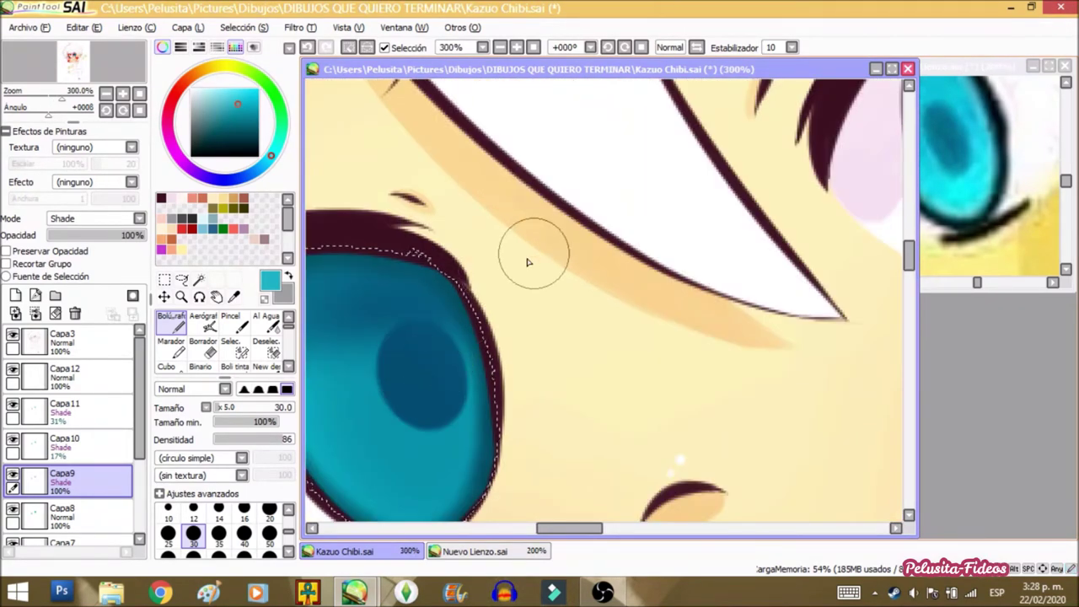
Step: Make Capa12 the active layer and set its blending mode to Lumi & Shade
left_click(67, 378)
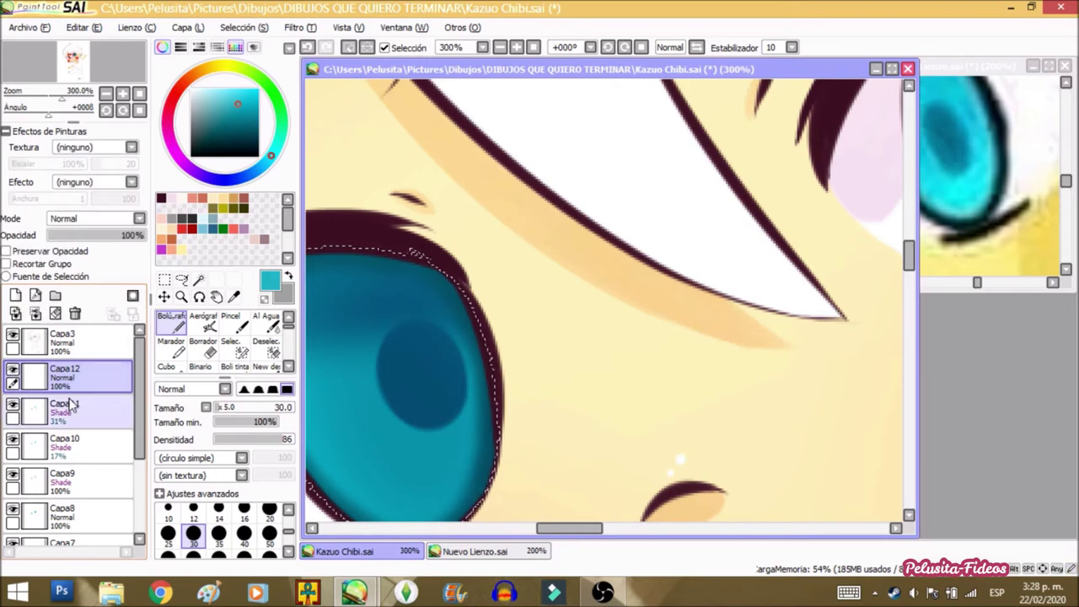
scroll(313, 334, "down", 2)
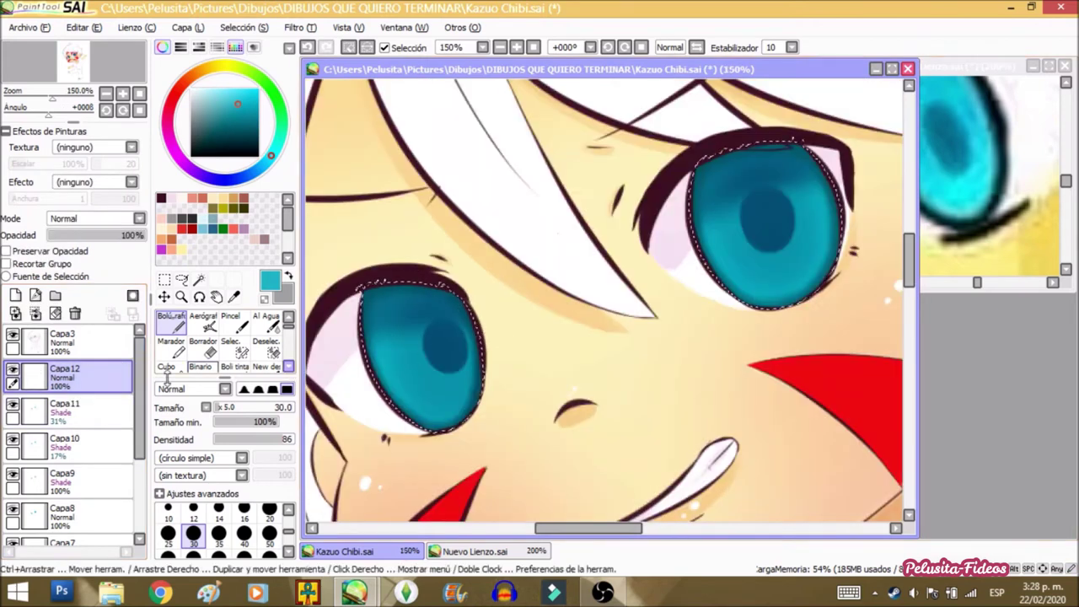
left_click(12, 380)
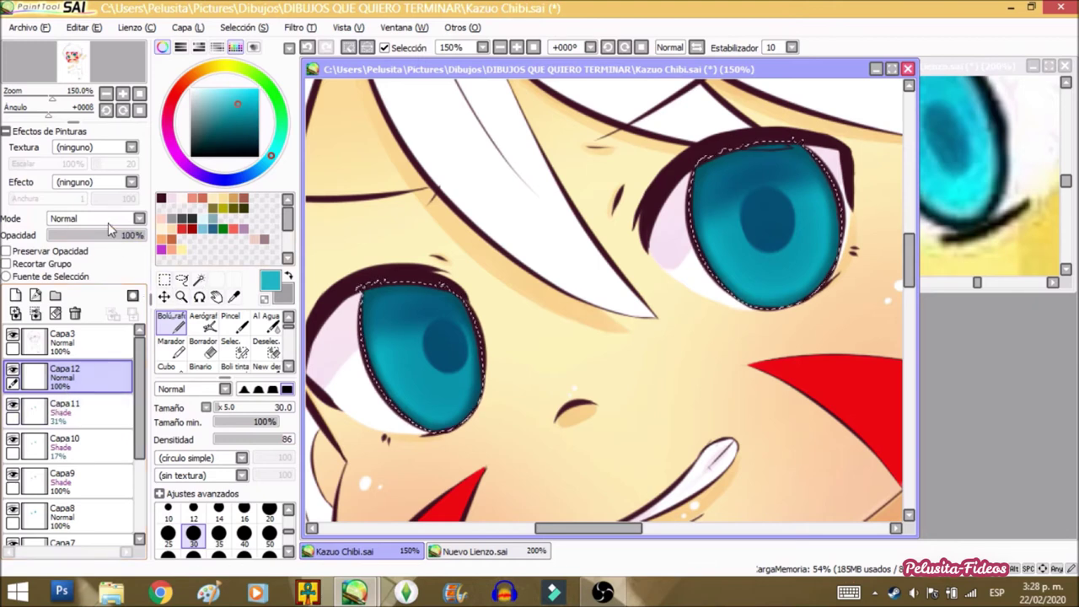
left_click(76, 218)
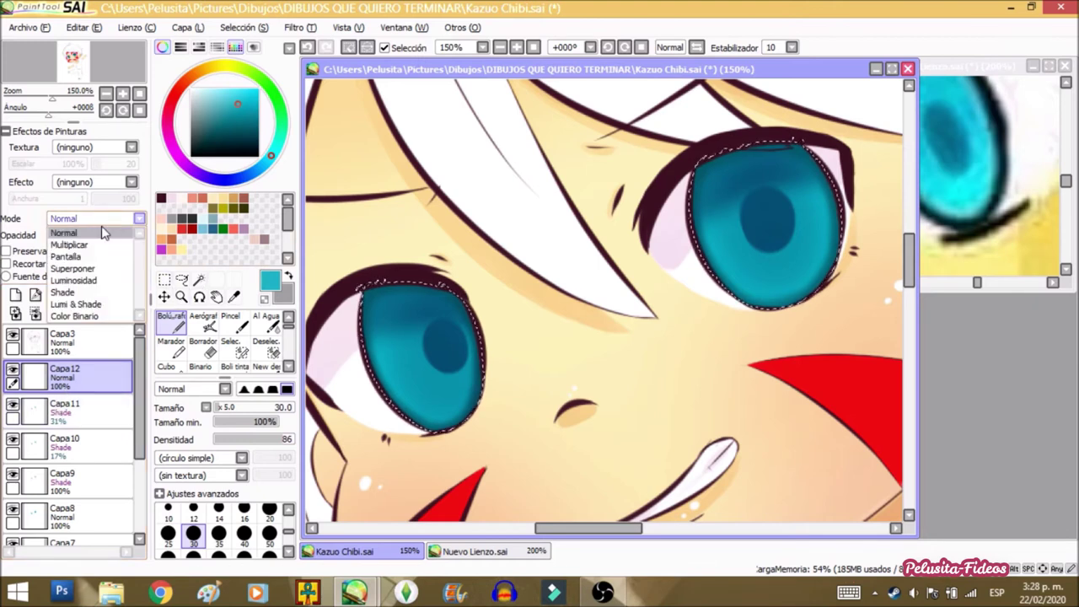
left_click(76, 304)
Step: Airbrush a soft cream glow along the lower part of both irises on Capa12 with an enlarged brush
left_click(204, 327)
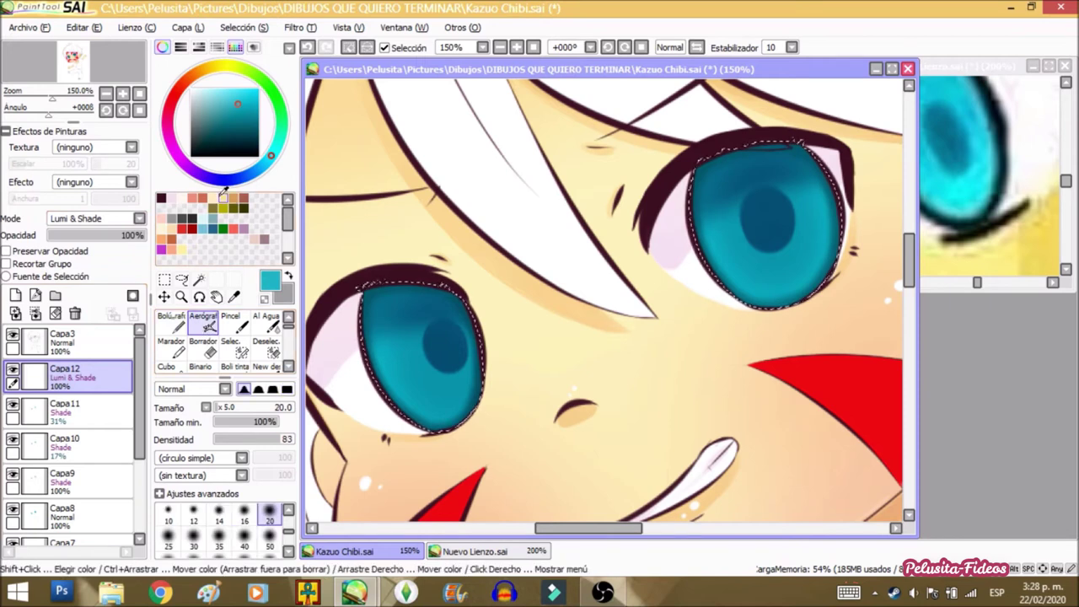
left_click(438, 434, "alt")
key("bracketright")
key("bracketright")
key("bracketright")
key("bracketright")
key("bracketright")
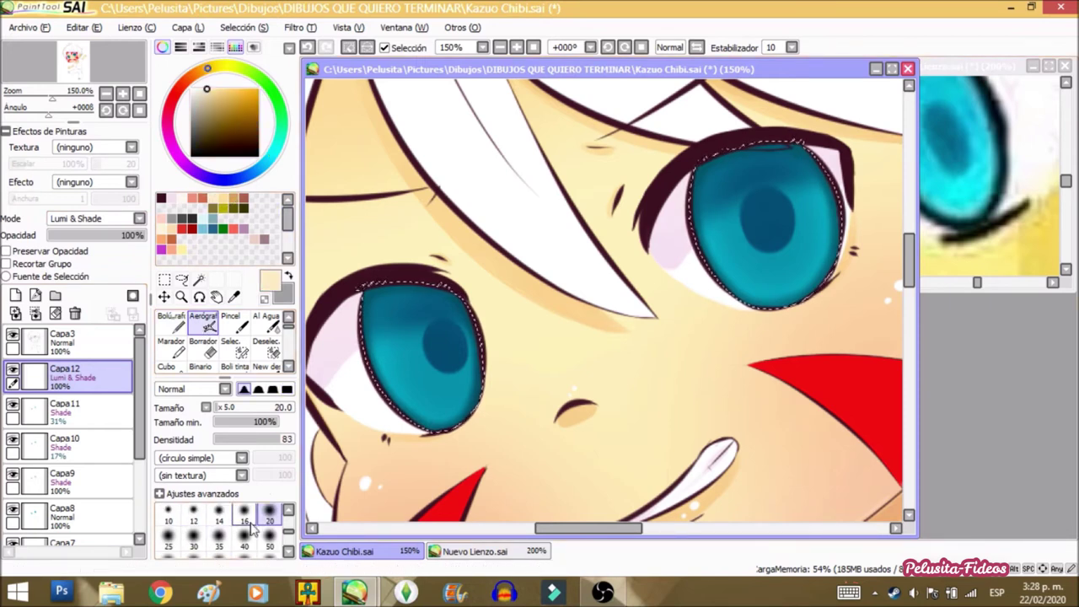
scroll(424, 434, "up", 1)
mouse_move(424, 434)
left_mouse_down()
mouse_move(516, 395)
mouse_move(395, 430)
mouse_move(527, 404)
mouse_move(439, 409)
mouse_move(525, 383)
left_mouse_up()
scroll(525, 383, "down", 2)
left_click_drag(764, 333, 663, 352)
scroll(670, 353, "up", 1)
mouse_move(580, 344)
left_mouse_down()
mouse_move(534, 328)
mouse_move(654, 286)
left_mouse_up()
scroll(654, 287, "down", 2)
Step: Soften the glow over both irises using a soft Borrador at size 50, and set the eraser to a hard edge and density 100
left_click(202, 346)
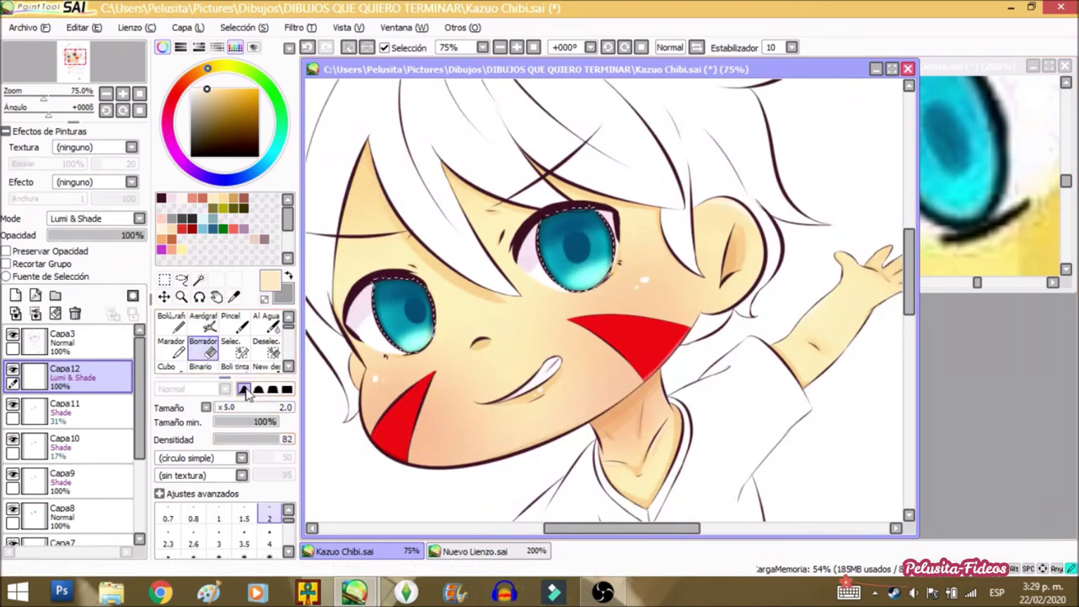
scroll(275, 552, "down", 2)
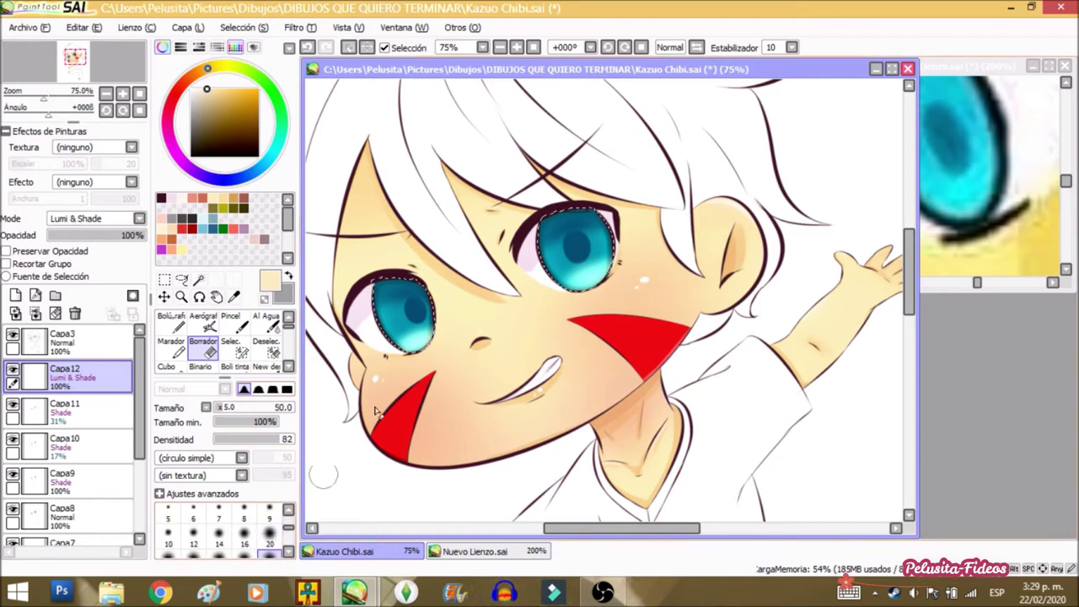
scroll(409, 319, "up", 3)
mouse_move(415, 317)
left_mouse_down()
mouse_move(415, 334)
mouse_move(439, 342)
mouse_move(458, 309)
left_mouse_up()
scroll(430, 350, "down", 2)
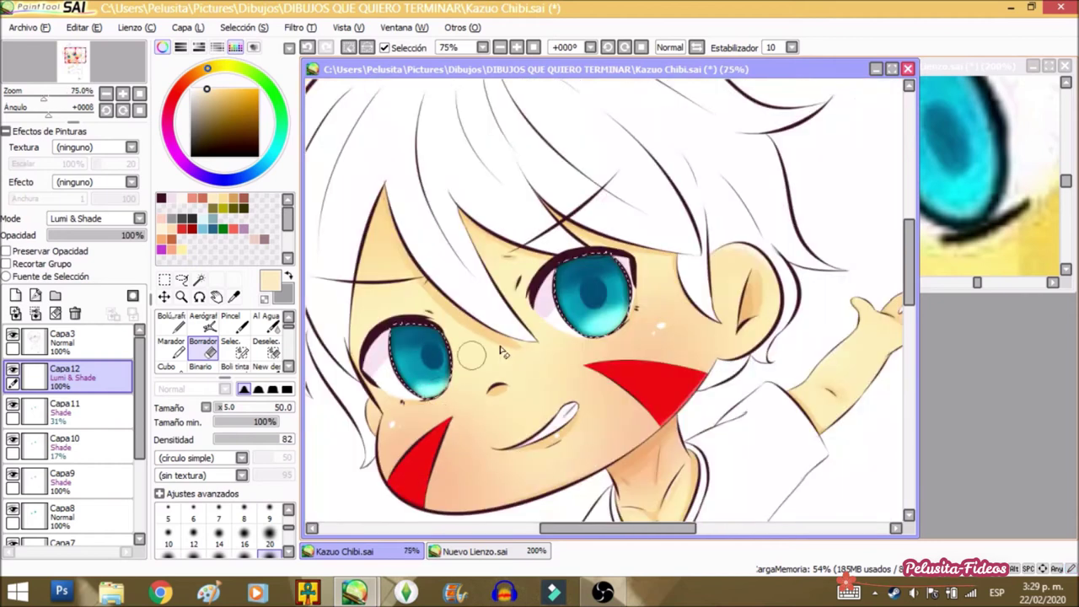
scroll(613, 301, "up", 1)
mouse_move(580, 301)
left_mouse_down()
mouse_move(614, 306)
mouse_move(575, 293)
left_mouse_up()
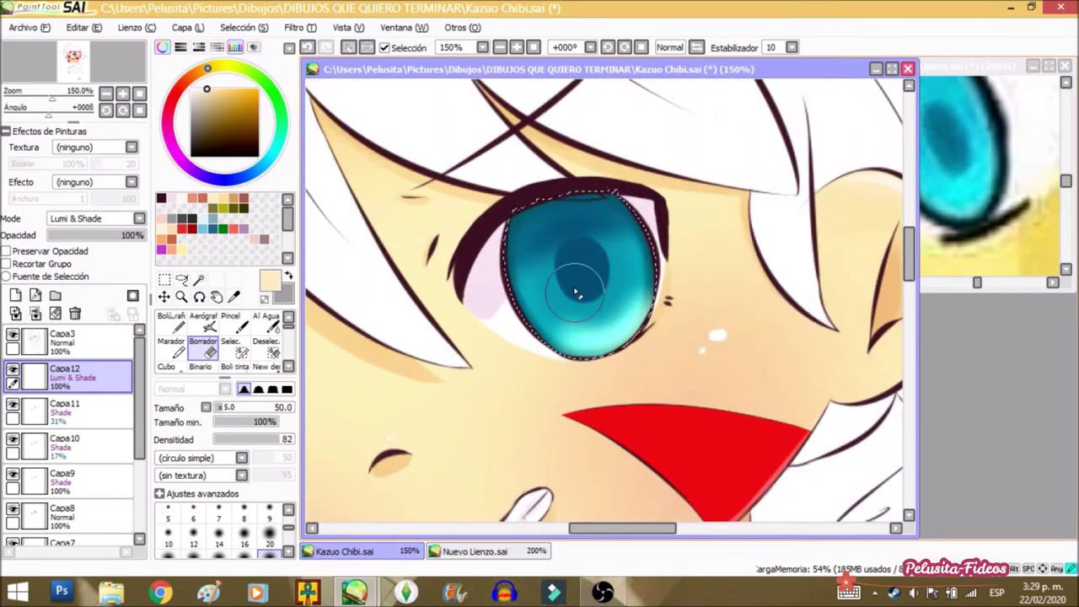
left_click_drag(282, 441, 295, 440)
left_click(287, 388)
Step: Add a new layer above Capa12 and set its blending mode to Luminosidad
left_click(16, 295)
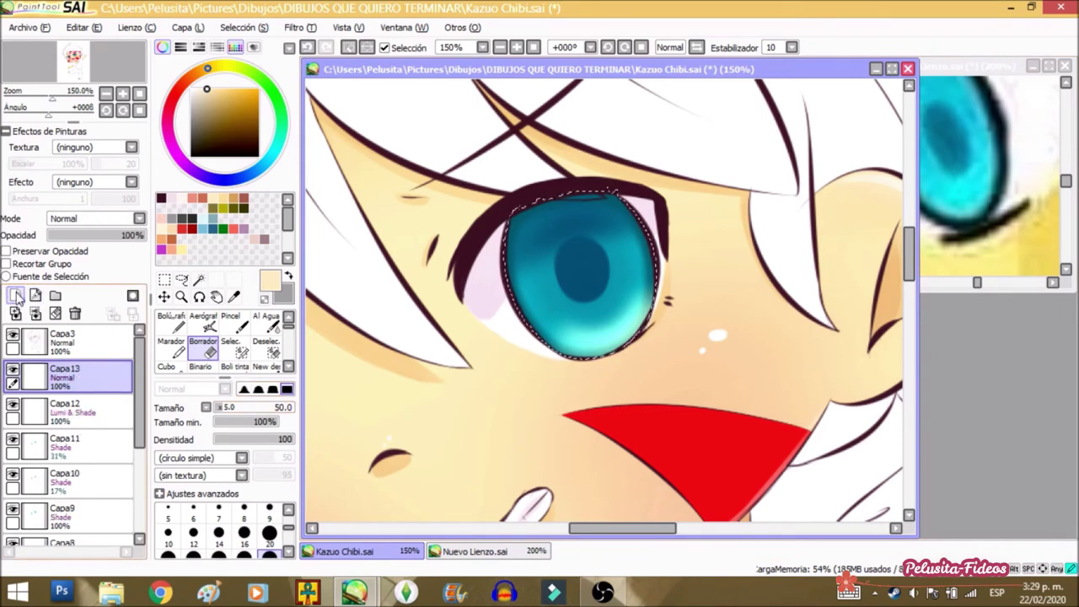
left_click(95, 219)
left_click(85, 285)
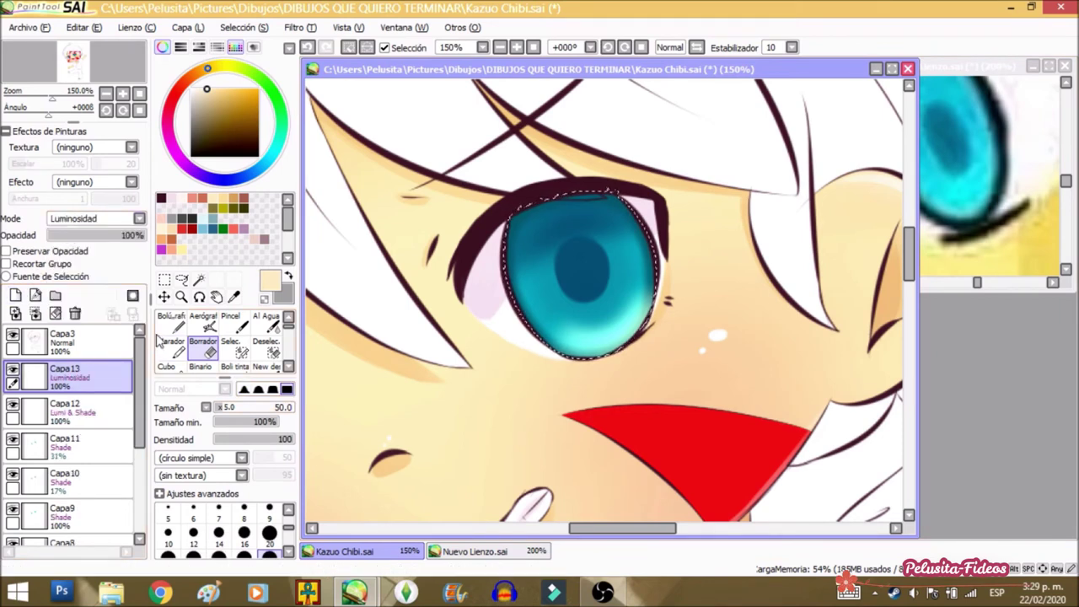
Step: Paint rounded cream reflections at the bottom of both irises with the Bolígrafo at size 30, and reduce Capa13's opacity to 24%
left_click(171, 323)
scroll(622, 331, "up", 2)
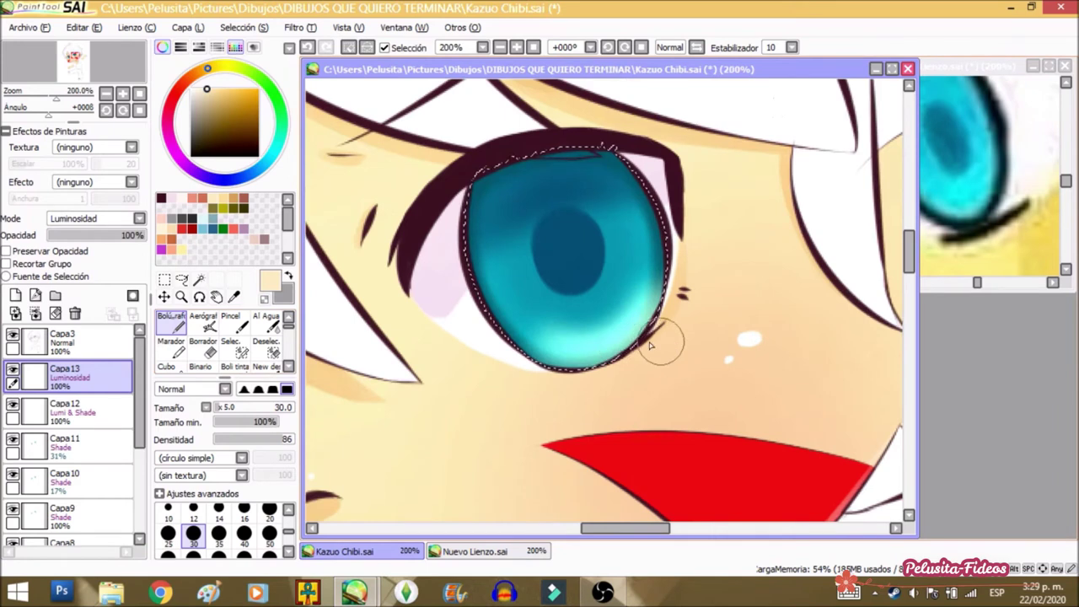
mouse_move(621, 354)
left_mouse_down()
mouse_move(620, 274)
mouse_move(539, 356)
mouse_move(633, 305)
left_mouse_up()
scroll(633, 305, "down", 4)
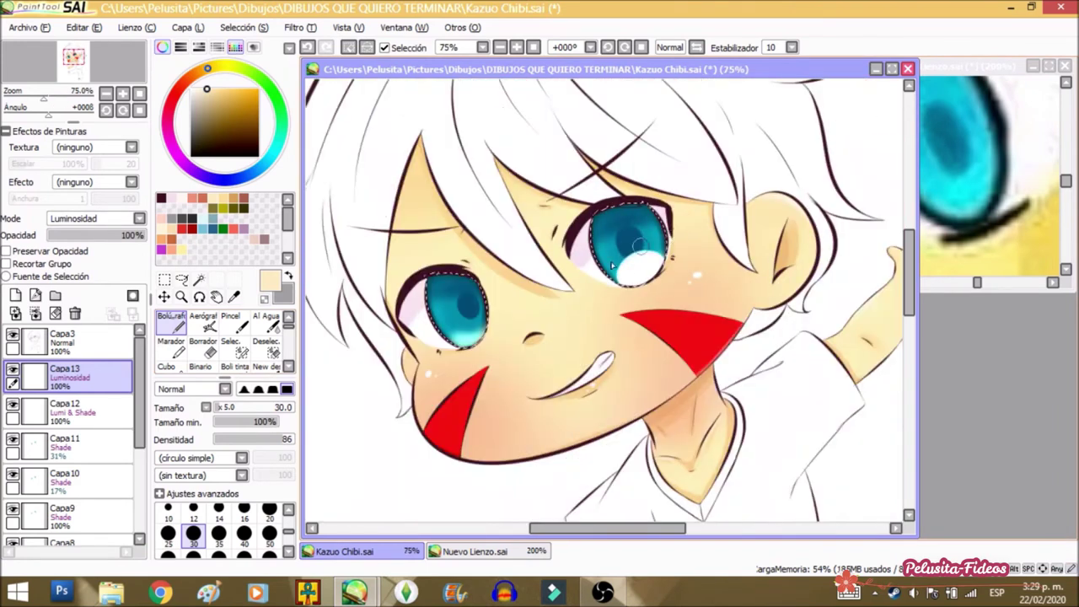
scroll(447, 333, "up", 3)
mouse_move(543, 361)
left_mouse_down()
mouse_move(546, 313)
mouse_move(541, 339)
mouse_move(492, 362)
mouse_move(519, 331)
left_mouse_up()
scroll(518, 330, "down", 1)
scroll(516, 332, "down", 4)
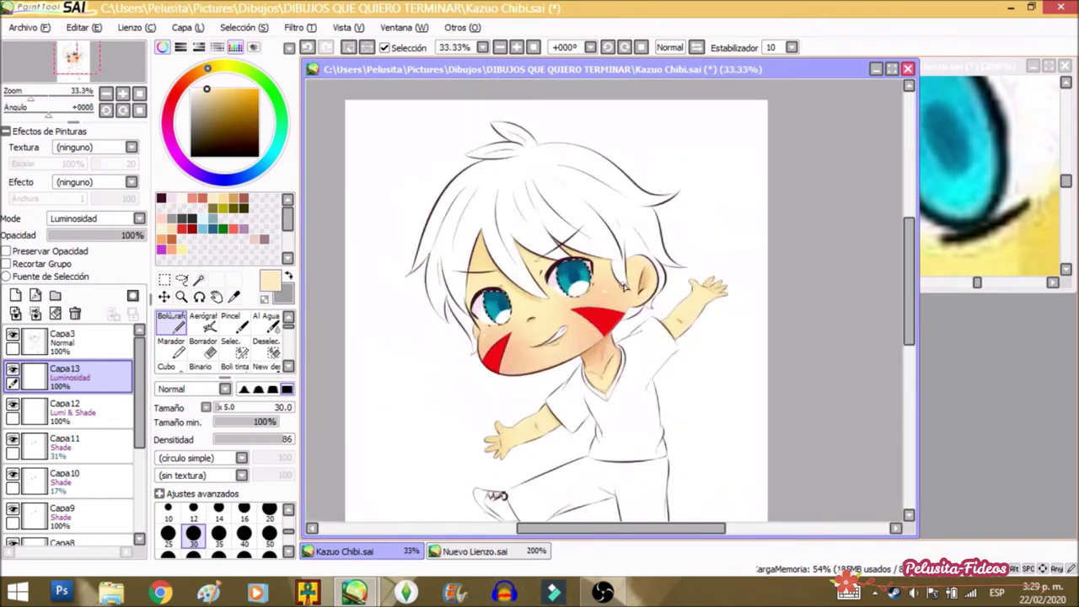
scroll(130, 250, "up", 2)
left_click_drag(59, 243, 74, 240)
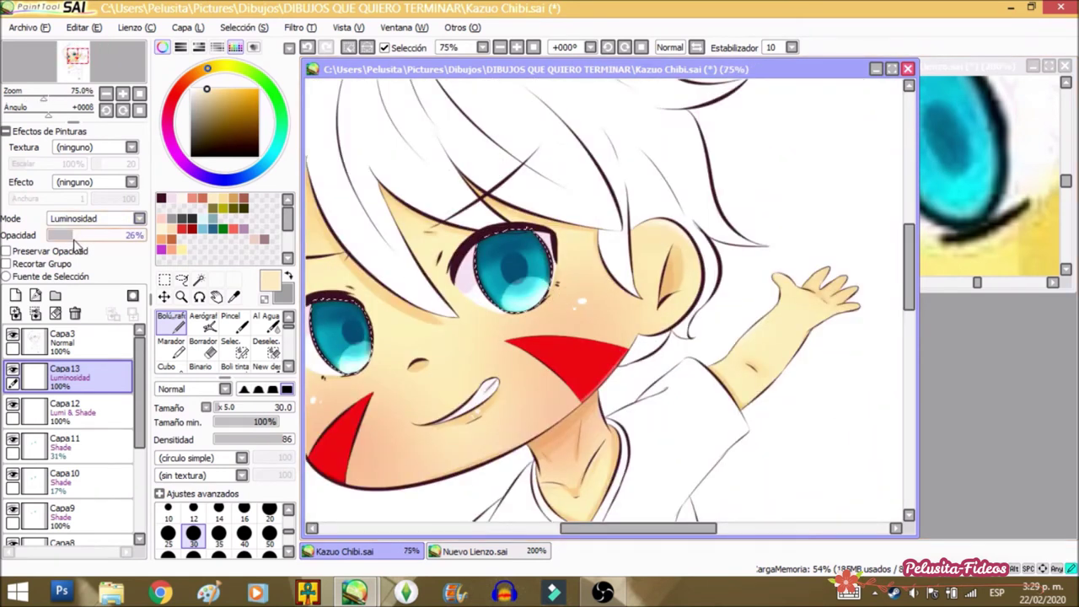
Step: Add a new layer above Capa13 and set its blending mode to Lumi & Shade
left_click(16, 294)
left_click(90, 219)
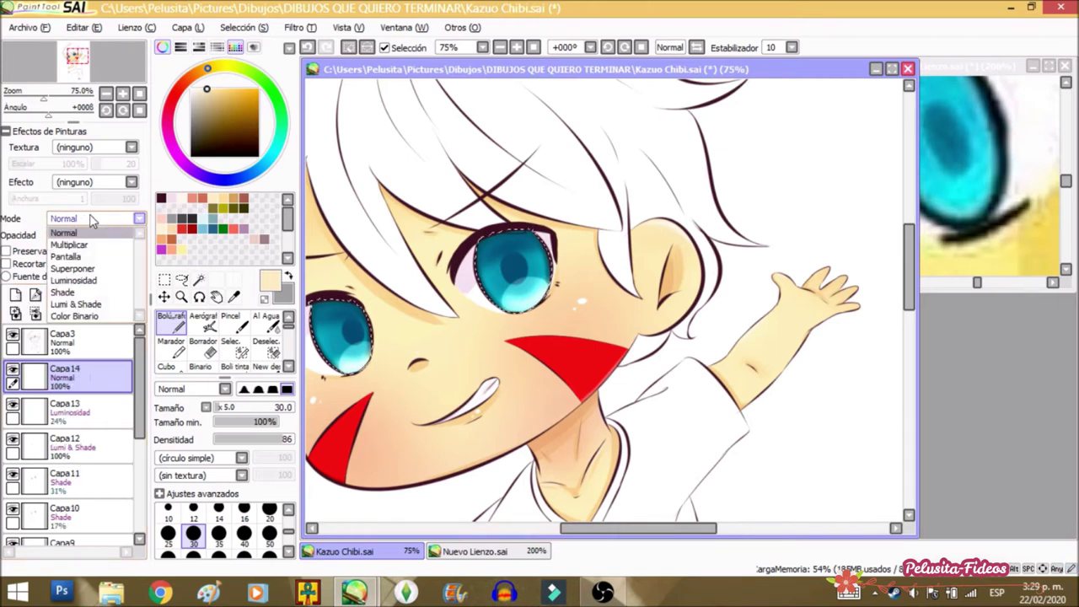
left_click(97, 305)
Step: Paint diagonal cream light bands across the upper part of both irises on Capa14 using the Marcador at size 30
left_click(172, 347)
left_click_drag(325, 313, 483, 273)
scroll(455, 270, "up", 1)
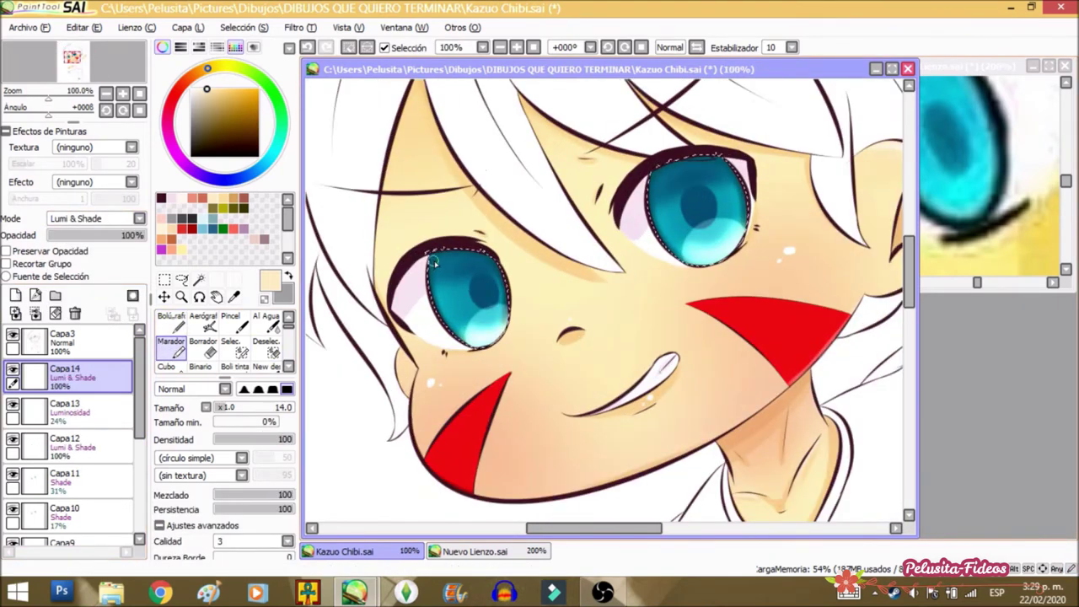
scroll(433, 262, "down", 3)
scroll(432, 262, "up", 1)
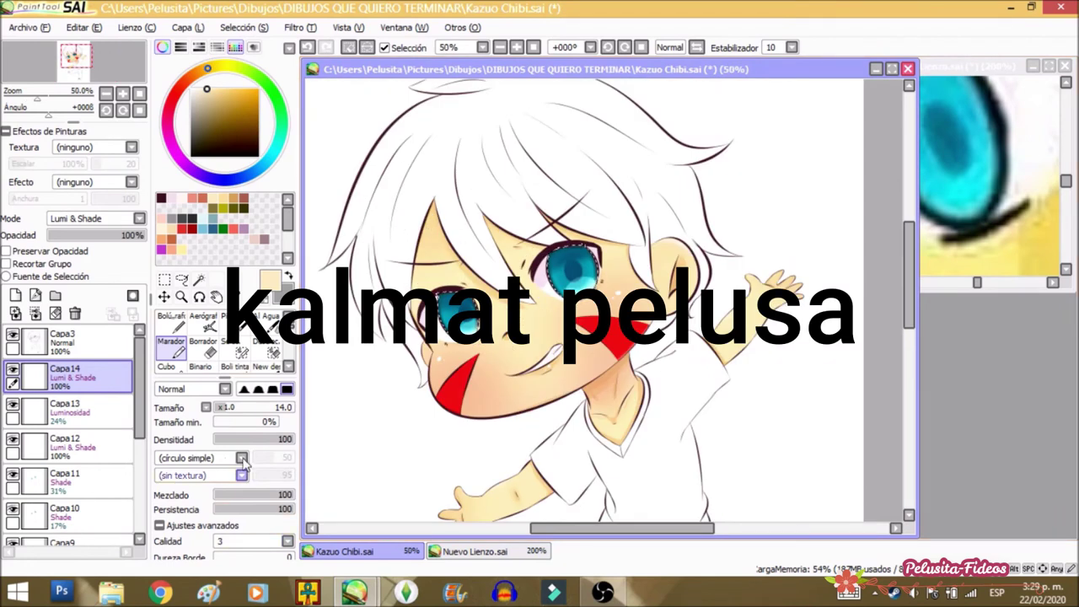
scroll(455, 303, "up", 3)
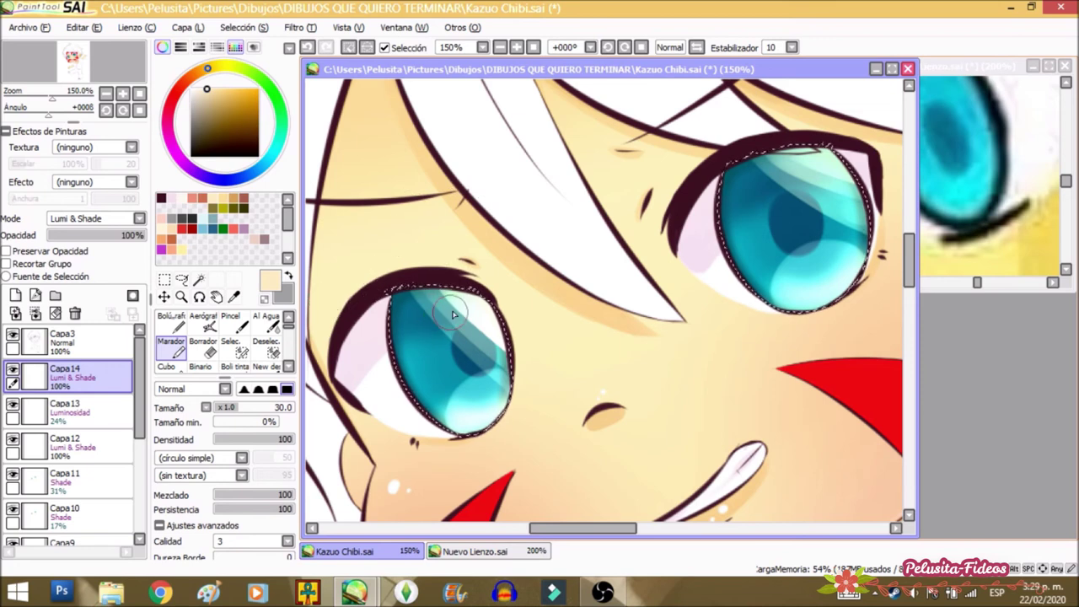
key("n")
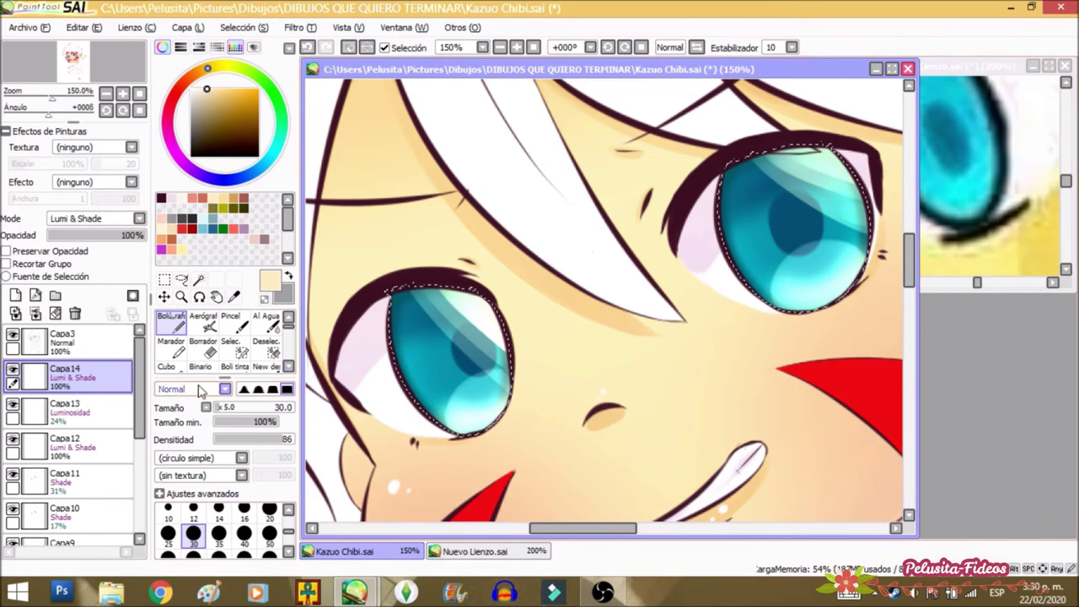
left_click(177, 348)
scroll(524, 190, "down", 1)
scroll(716, 156, "up", 2)
left_click_drag(737, 214, 793, 238)
Step: Paint a large bright oval highlight over the upper part of the iris farther from the visible ear using the Bolígrafo at size 30
left_click(176, 330)
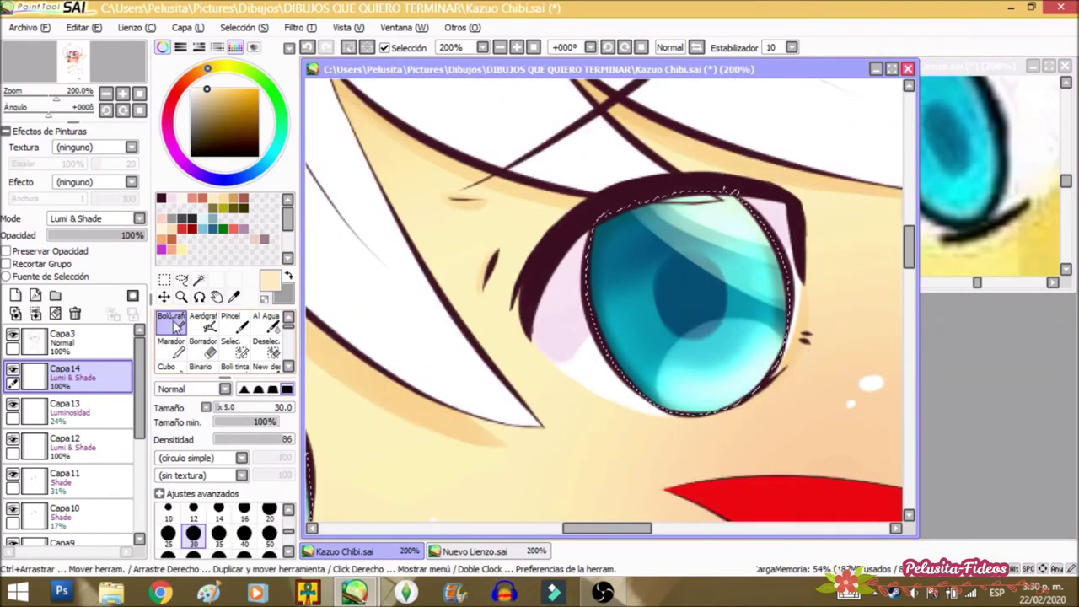
scroll(665, 198, "down", 5)
scroll(690, 164, "up", 6)
scroll(666, 265, "up", 2)
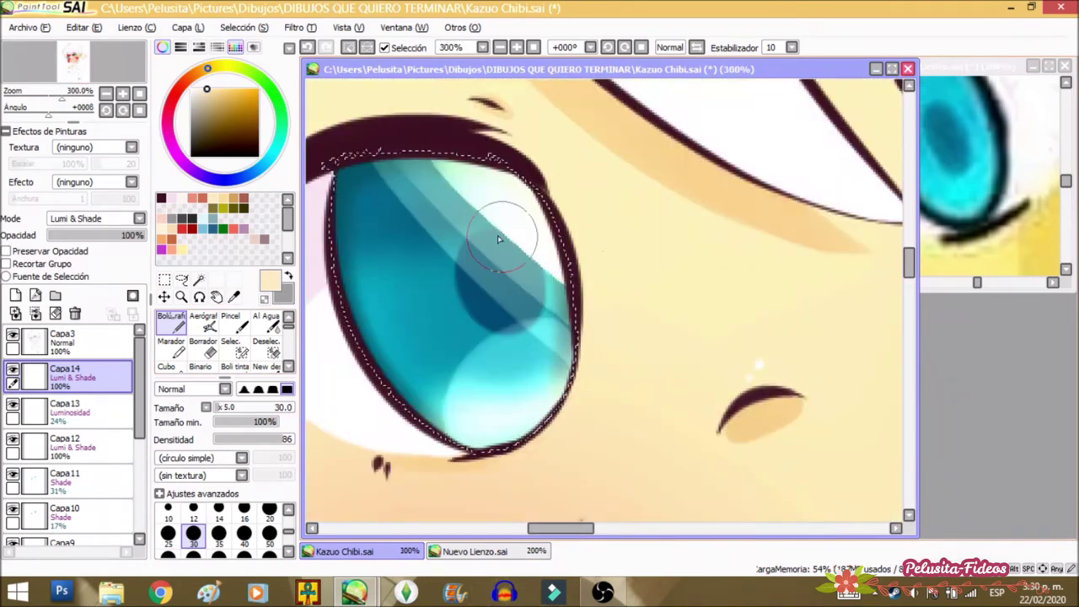
mouse_move(475, 207)
left_mouse_down()
mouse_move(517, 222)
mouse_move(475, 217)
mouse_move(499, 253)
left_mouse_up()
Step: Dab two small round highlights beside the pupil and along the outer edge of the same iris, undoing the oversized first dab
left_click(416, 293)
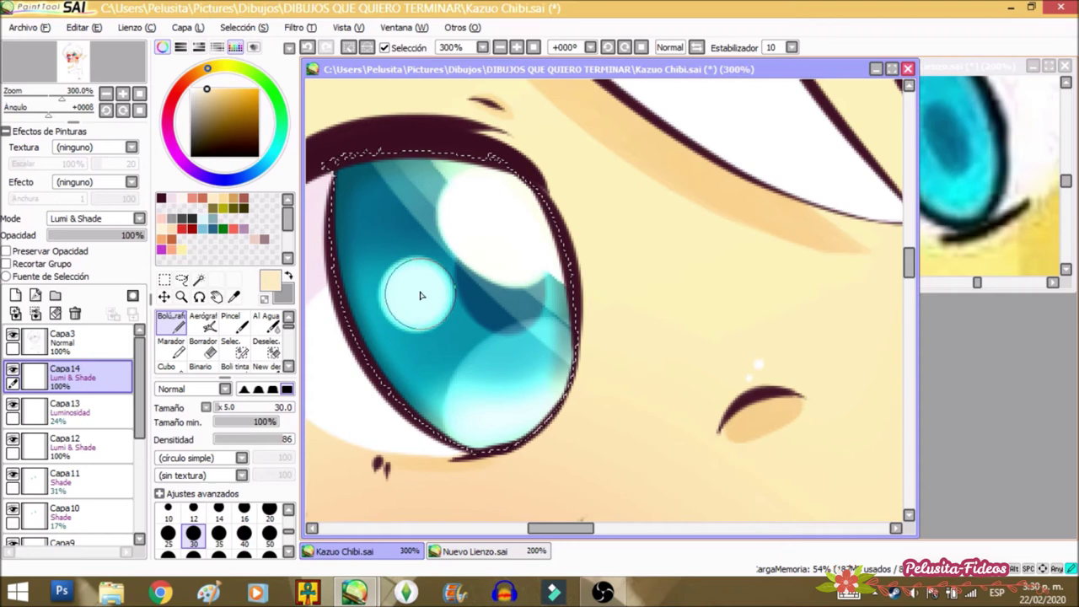
key("ctrl+z")
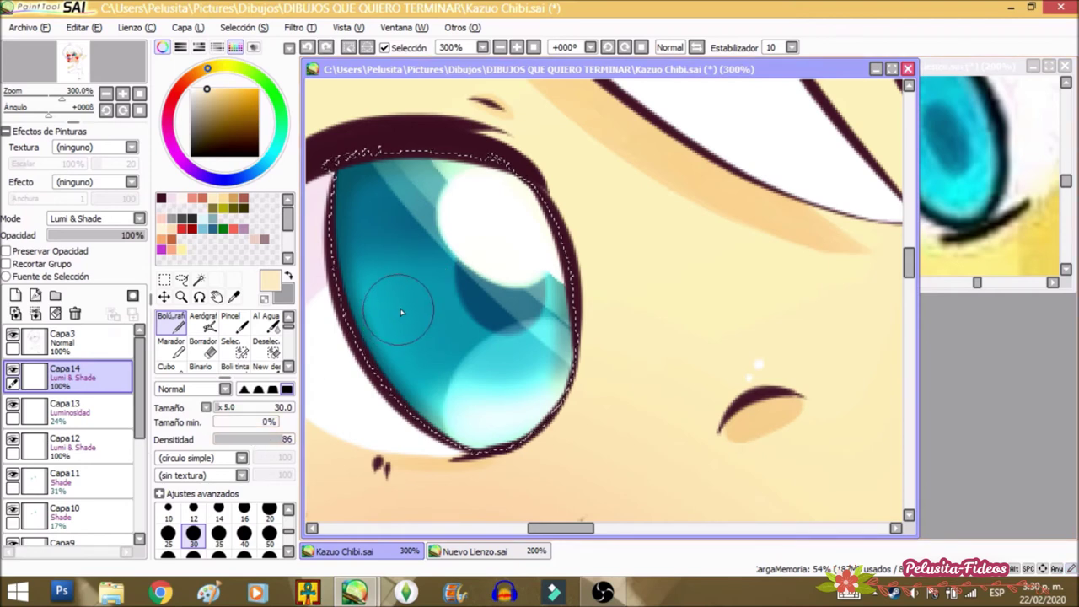
left_click(404, 303)
left_click(387, 369)
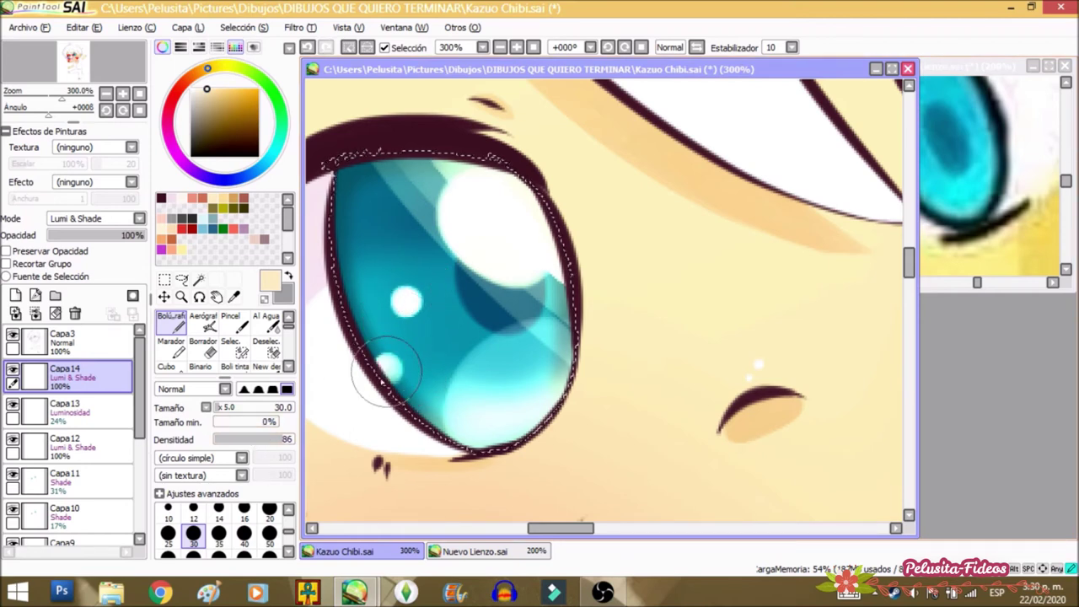
Step: Draw thin bright curved strokes along the edge of the lower reflection and beside the pupil in the same iris
left_click_drag(452, 378, 451, 456)
key("ctrl+z")
left_click_drag(452, 379, 443, 419)
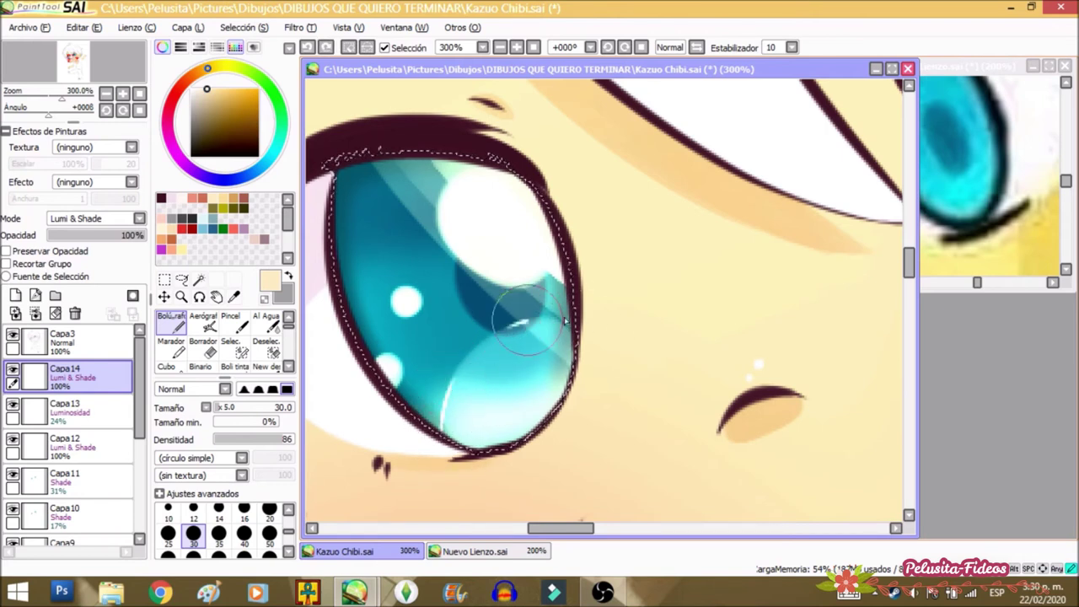
left_click_drag(487, 308, 476, 334)
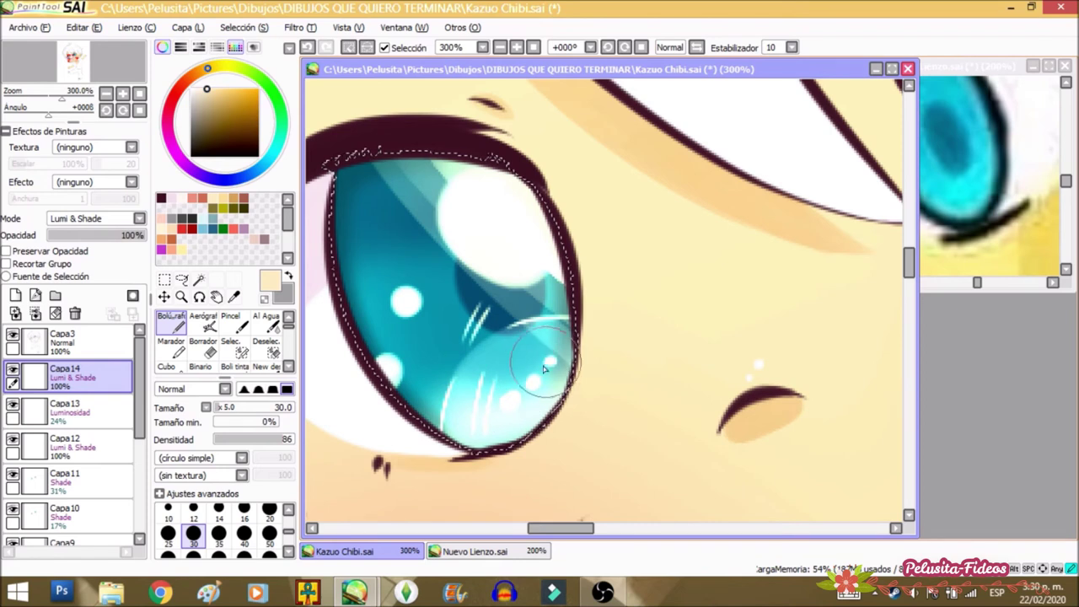
Step: Airbrush a soft white glow along the rim of the lower reflection in the iris farther from the visible ear, using the Aerógrafo at size 9
left_click(204, 321)
left_click(211, 210)
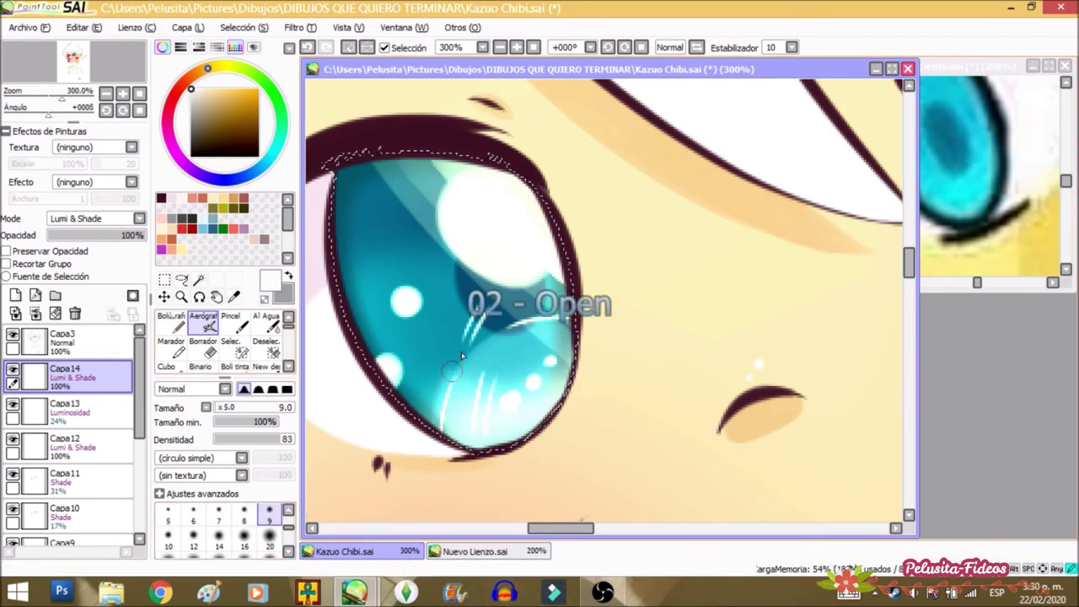
key("ctrl+z")
left_click_drag(443, 425, 504, 335)
key("ctrl+z")
mouse_move(443, 426)
left_mouse_down()
mouse_move(503, 336)
mouse_move(589, 314)
left_mouse_up()
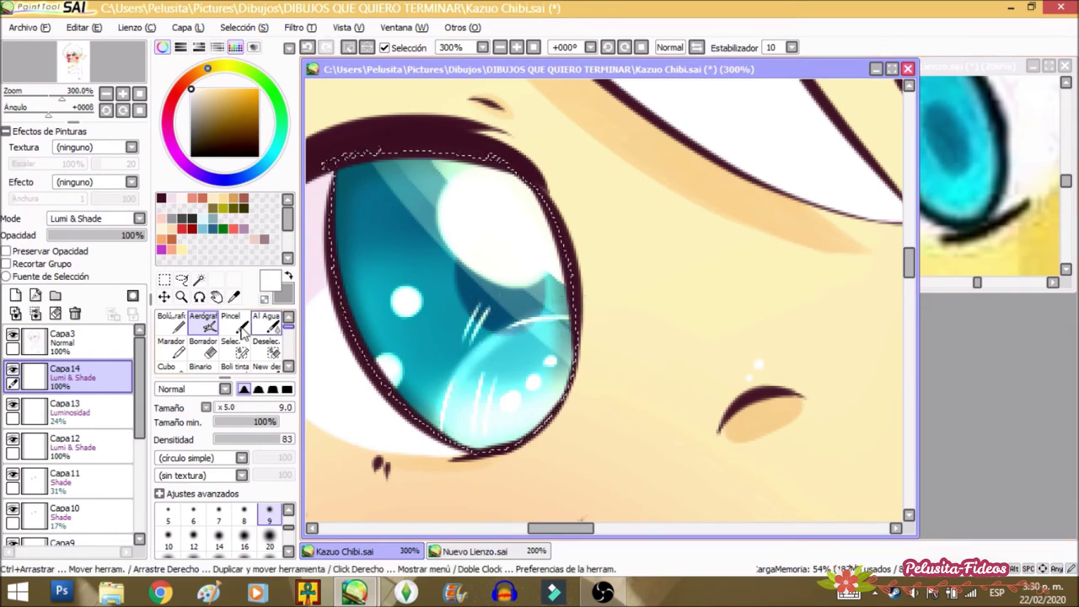
Step: Paint a large white oval highlight over the upper part of the iris nearer the visible ear using the Bolígrafo at size 30
key("n")
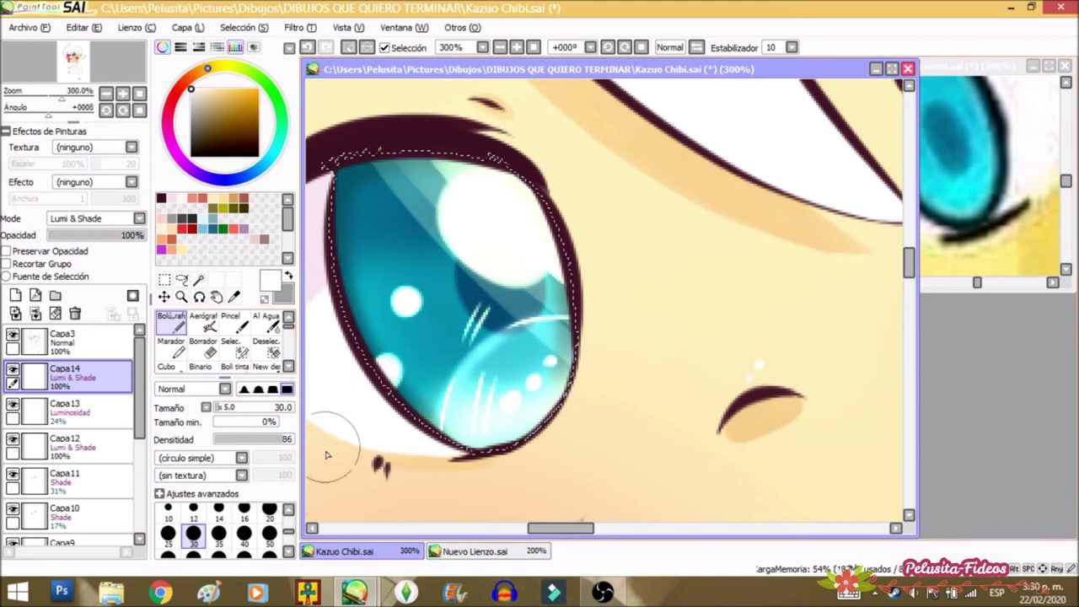
scroll(472, 362, "down", 3)
scroll(732, 172, "up", 2)
mouse_move(716, 181)
left_mouse_down()
mouse_move(751, 180)
mouse_move(723, 174)
mouse_move(761, 197)
left_mouse_up()
scroll(739, 183, "down", 1)
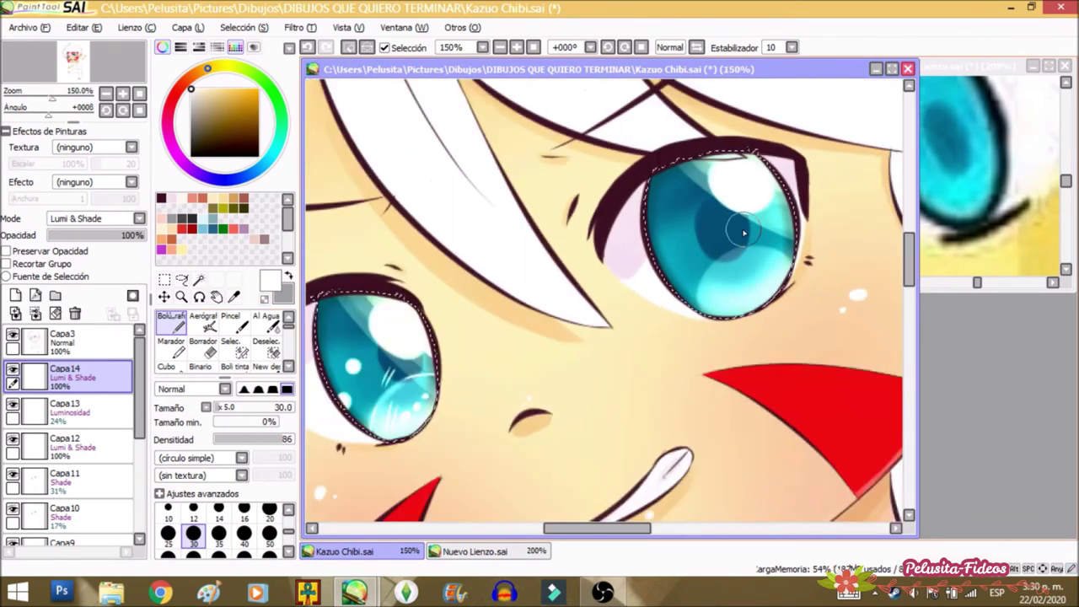
scroll(686, 240, "up", 1)
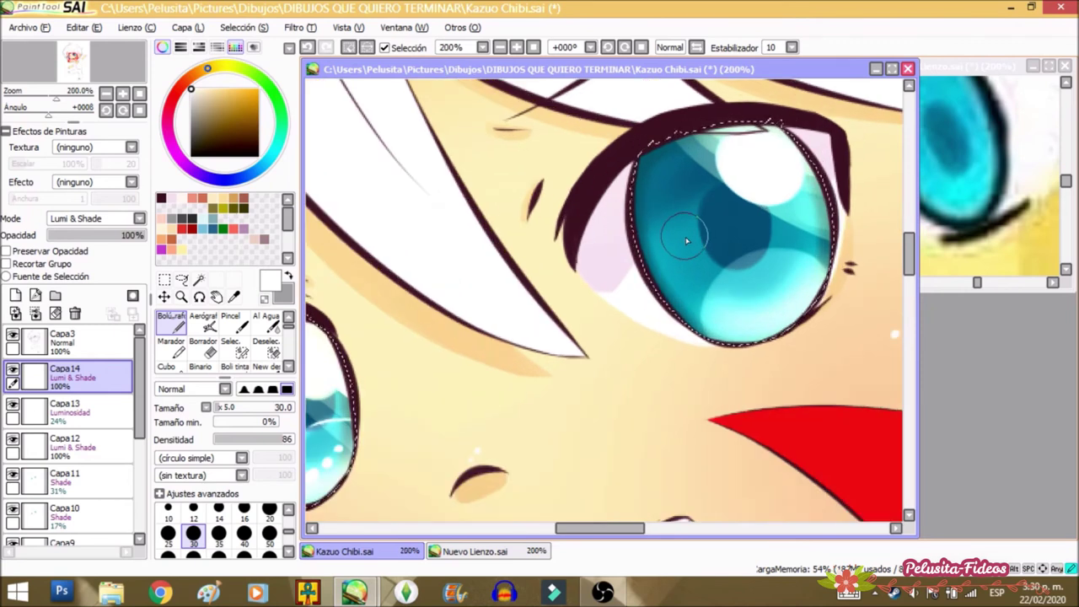
Step: Dab small round highlights beside the pupil and at the iris edge, and draw a curved stroke along the lower reflection, redoing it once
left_click_drag(688, 239, 681, 243)
left_click_drag(672, 308, 678, 399)
scroll(683, 290, "down", 1)
scroll(703, 295, "up", 3)
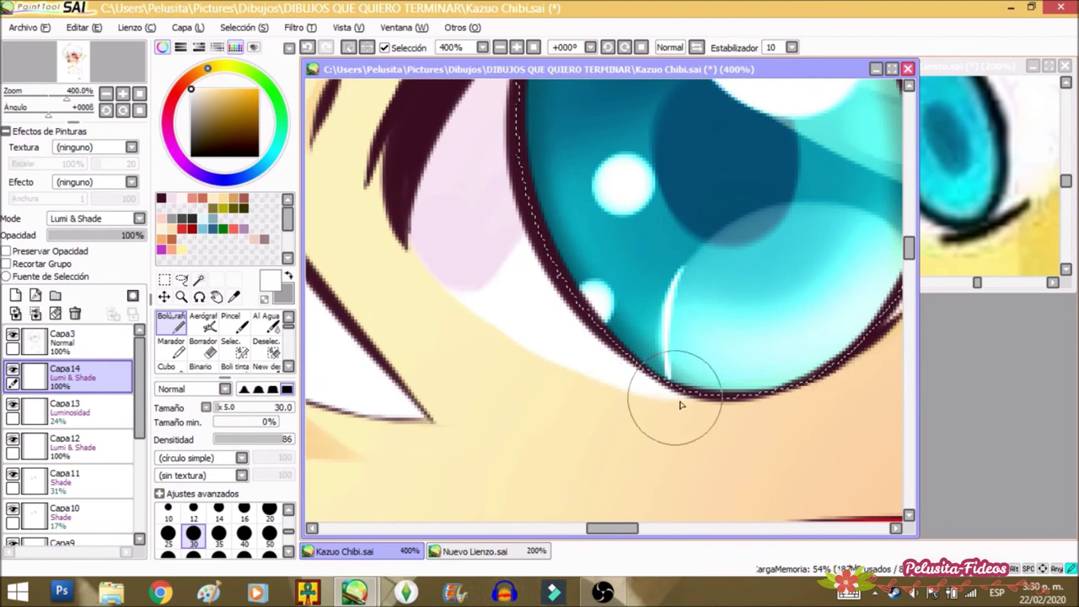
key("ctrl+z")
left_click_drag(682, 274, 676, 395)
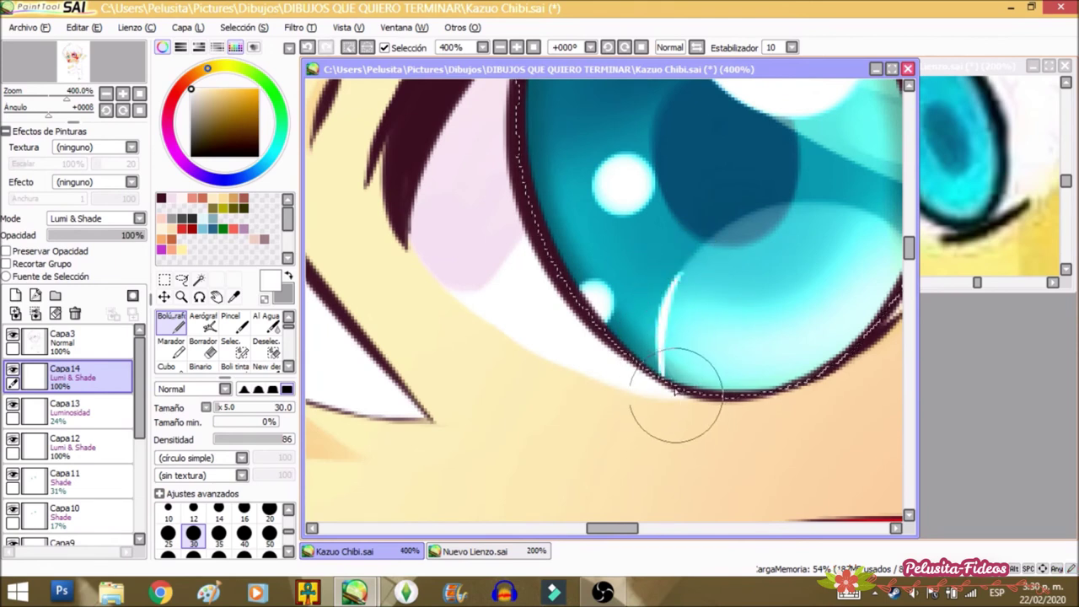
Step: Draw thin white strokes beside the pupil and inside the lower reflection, plus a row of three shrinking round dots in the same iris
mouse_move(693, 180)
left_mouse_down()
mouse_move(672, 268)
mouse_move(698, 370)
left_mouse_up()
left_click_drag(727, 275, 721, 378)
left_click(776, 308)
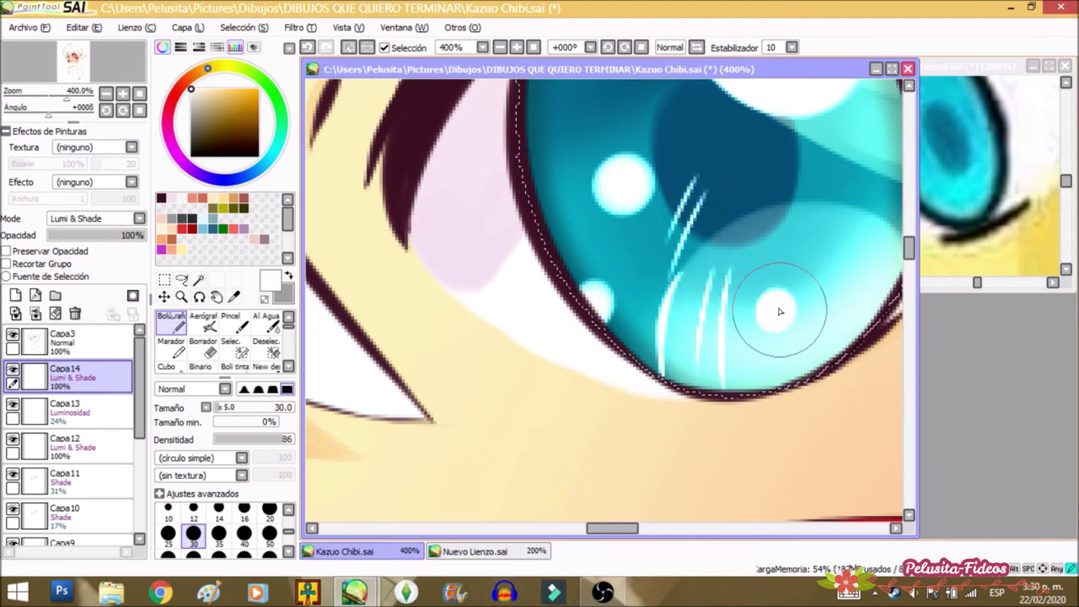
key("ctrl+z")
left_click(817, 280)
left_click(844, 251)
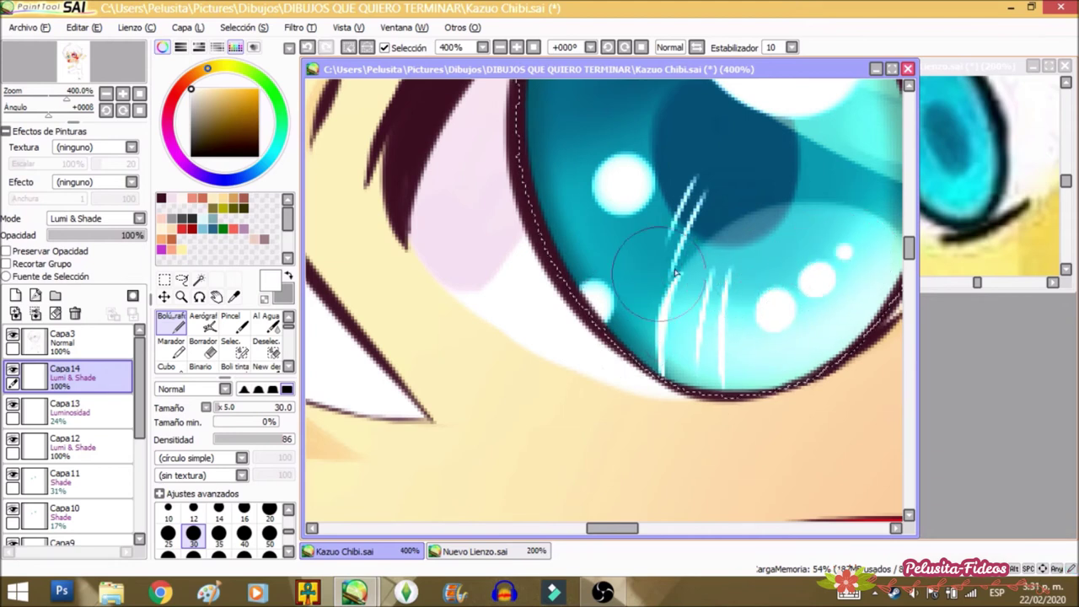
Step: Draw a white curved stroke along the upper rim of the lower reflection, reaching the iris edge nearest the visible ear
scroll(805, 258, "down", 5)
scroll(818, 255, "up", 7)
left_click_drag(581, 257, 797, 358)
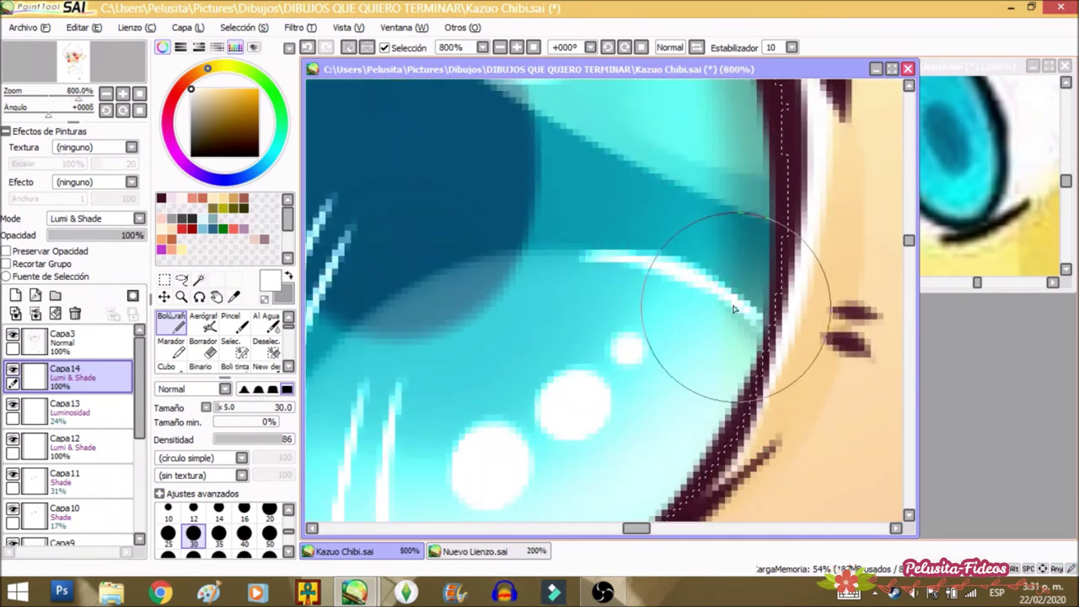
scroll(741, 295, "down", 5)
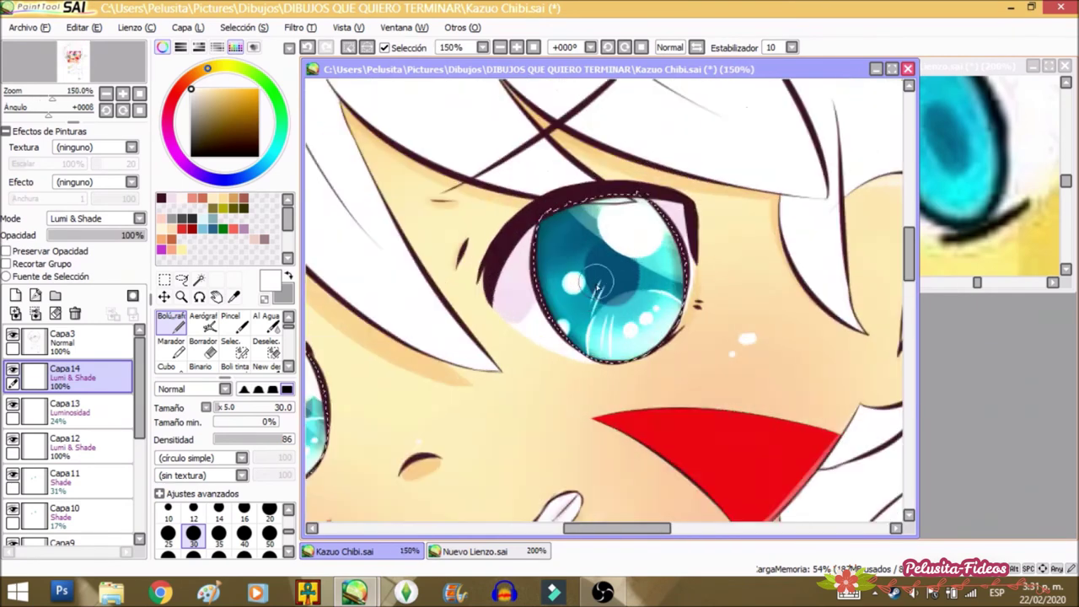
scroll(597, 287, "down", 3)
scroll(413, 295, "up", 4)
scroll(410, 299, "up", 1)
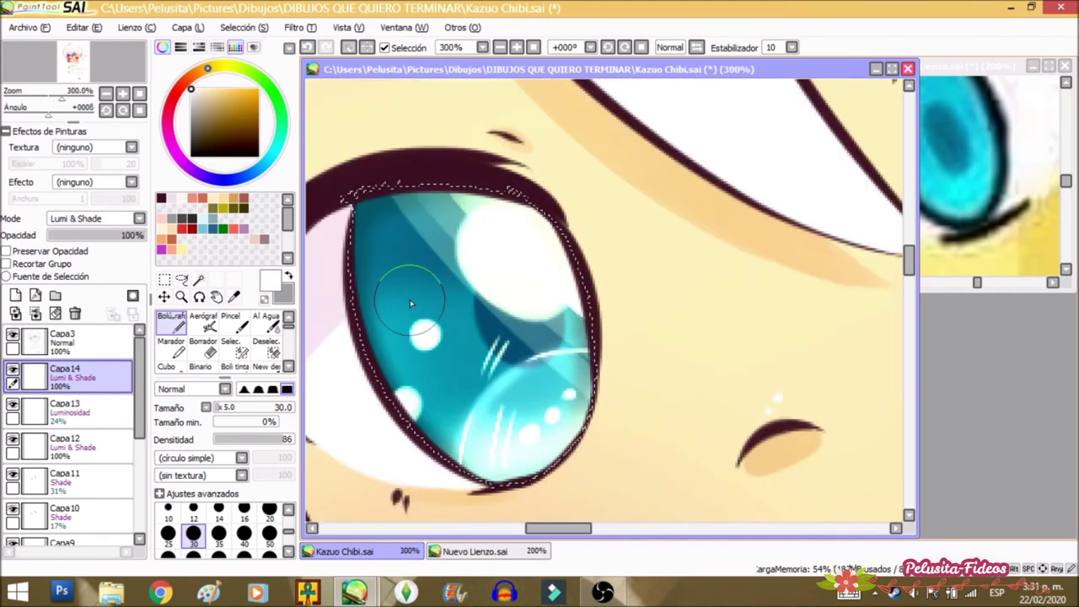
scroll(497, 307, "down", 2)
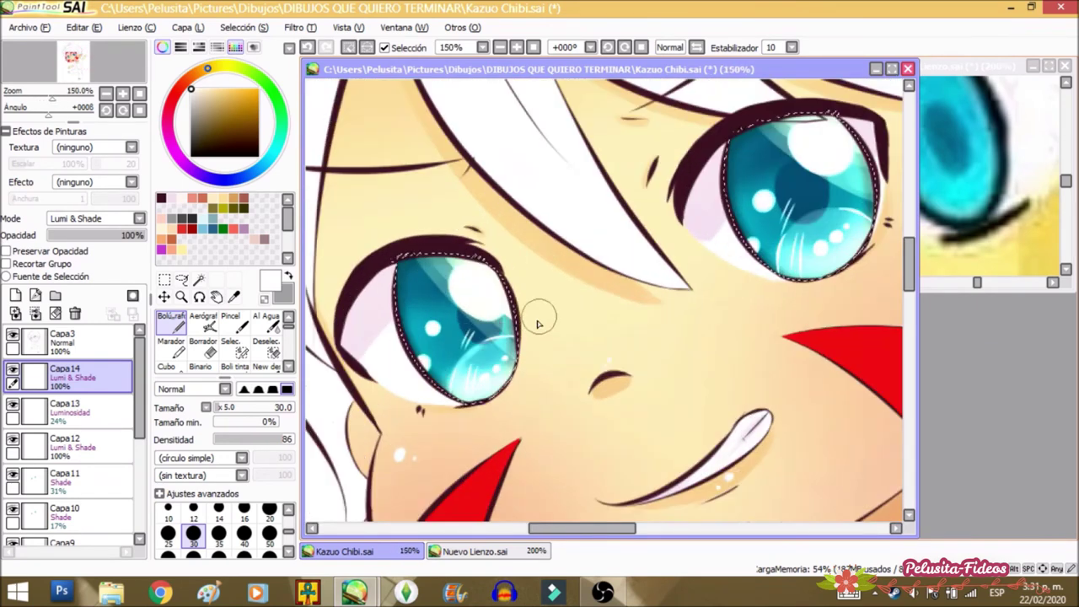
left_click(202, 326)
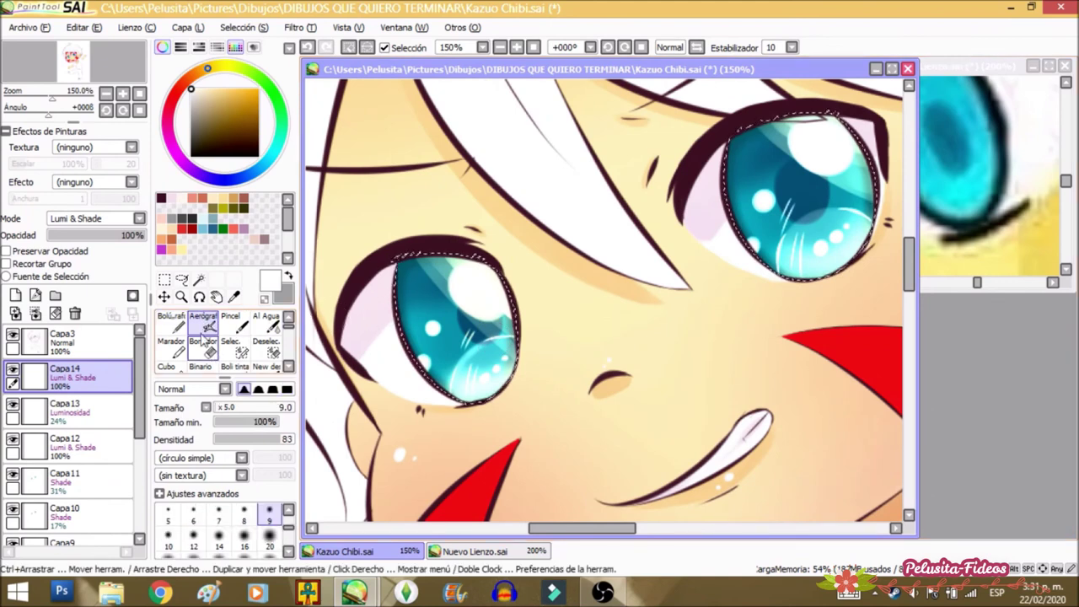
left_click(174, 322)
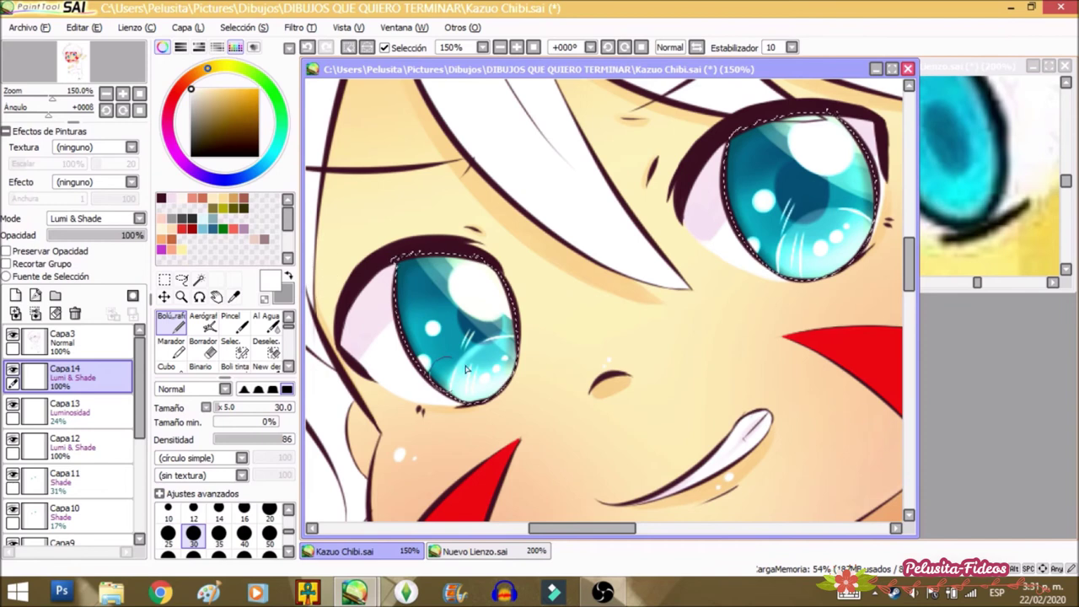
left_click(224, 195)
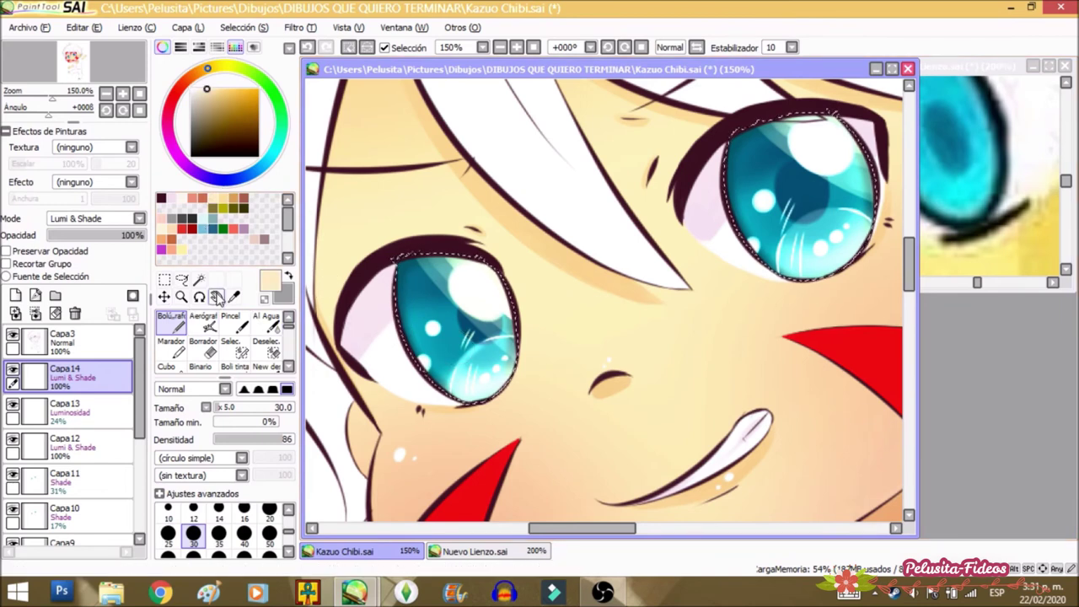
scroll(486, 370, "up", 1)
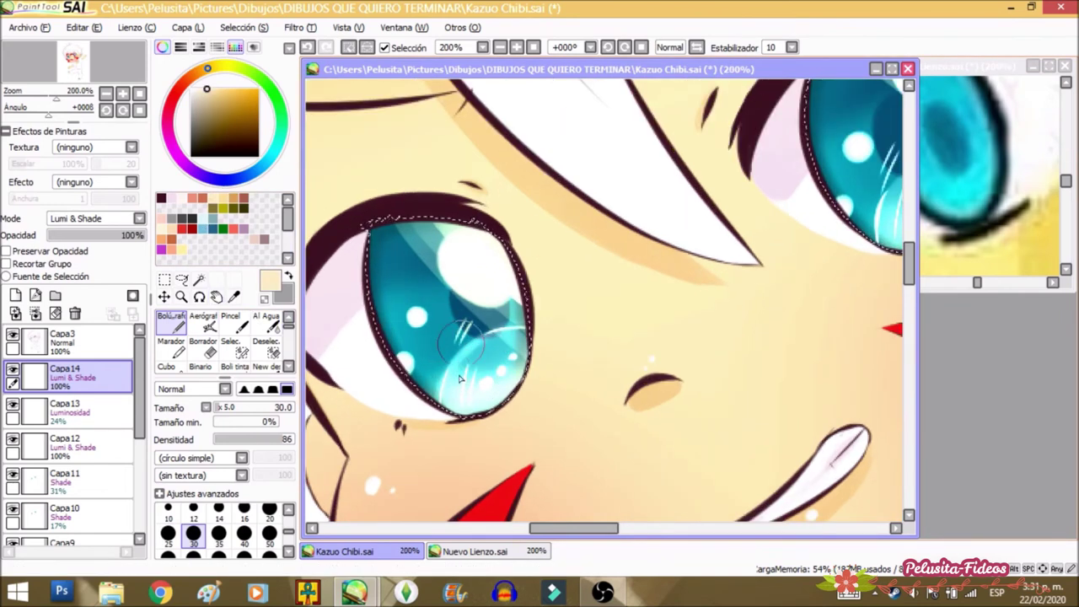
scroll(489, 333, "down", 2)
scroll(489, 333, "up", 1)
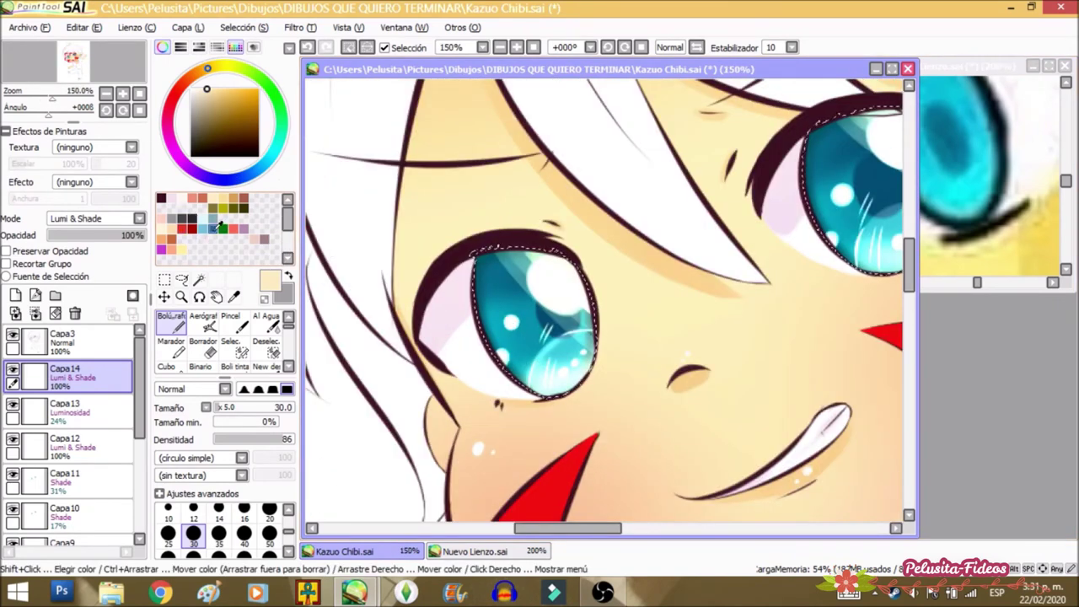
Step: Scatter small light blue dots across the iris farther from the visible ear using the Bolígrafo at size 30, undoing the first dab
left_click(212, 221)
scroll(510, 321, "up", 3)
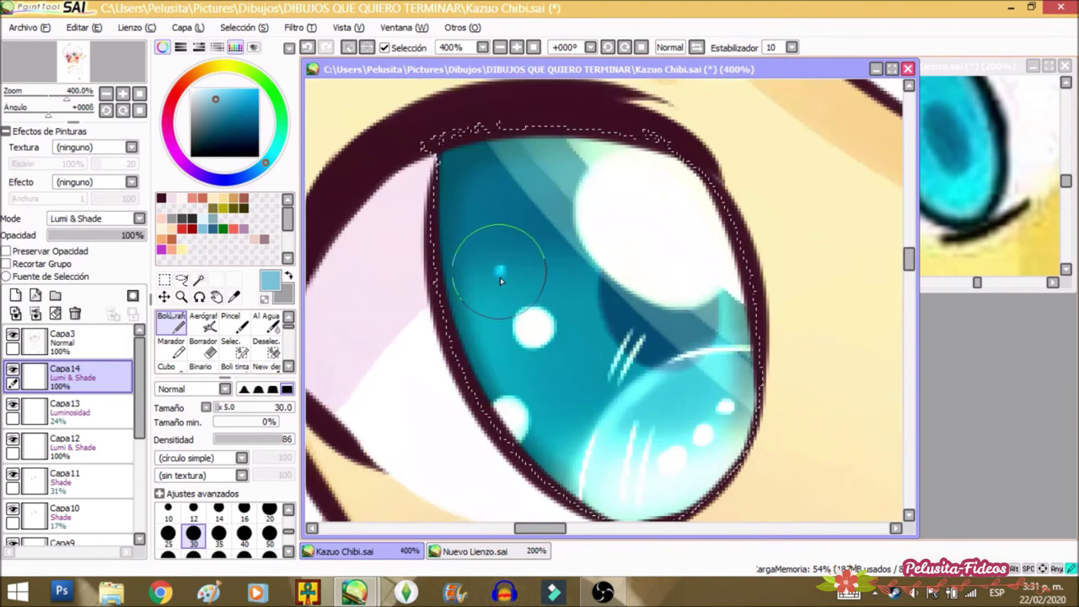
key("ctrl")
key("ctrl+z")
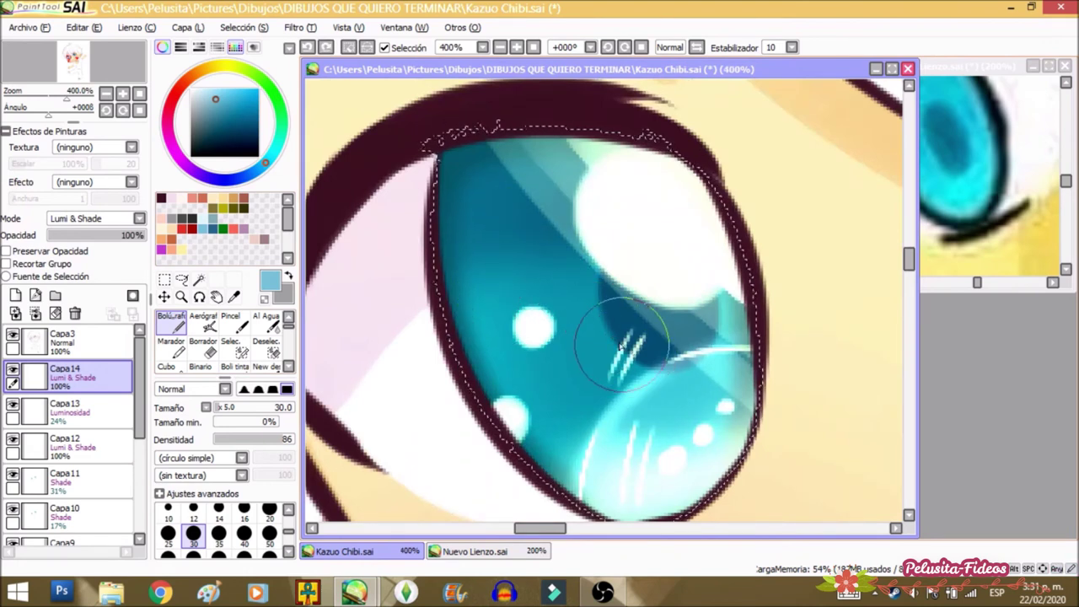
left_click(503, 210)
left_click(559, 233)
left_click(462, 181)
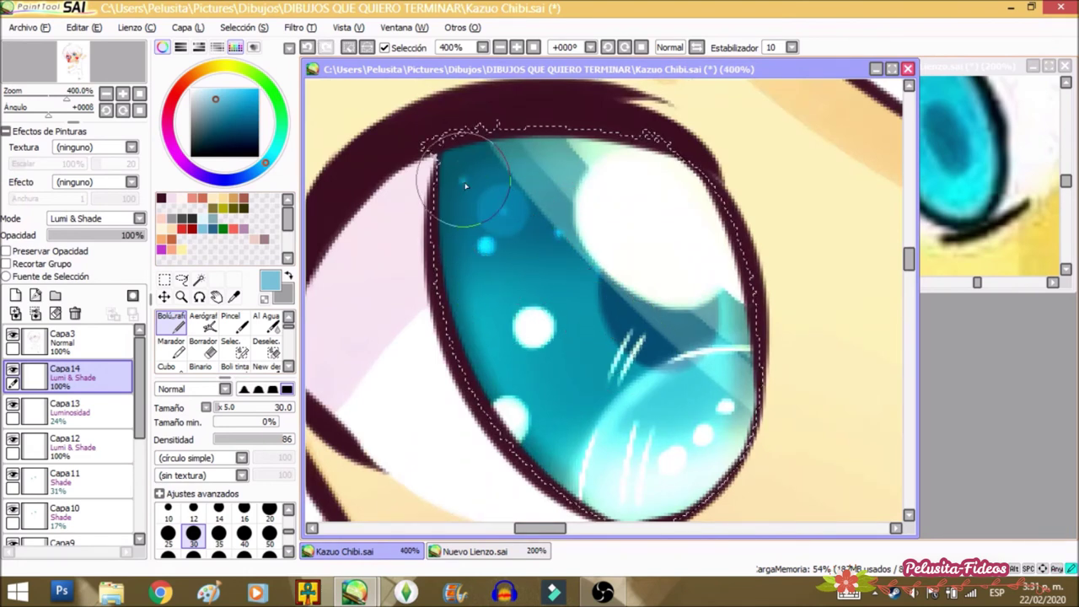
left_click_drag(534, 252, 548, 260)
left_click(492, 307)
left_click(564, 437)
left_click(588, 393)
left_click(592, 292)
left_click(691, 342)
scroll(654, 489, "down", 5)
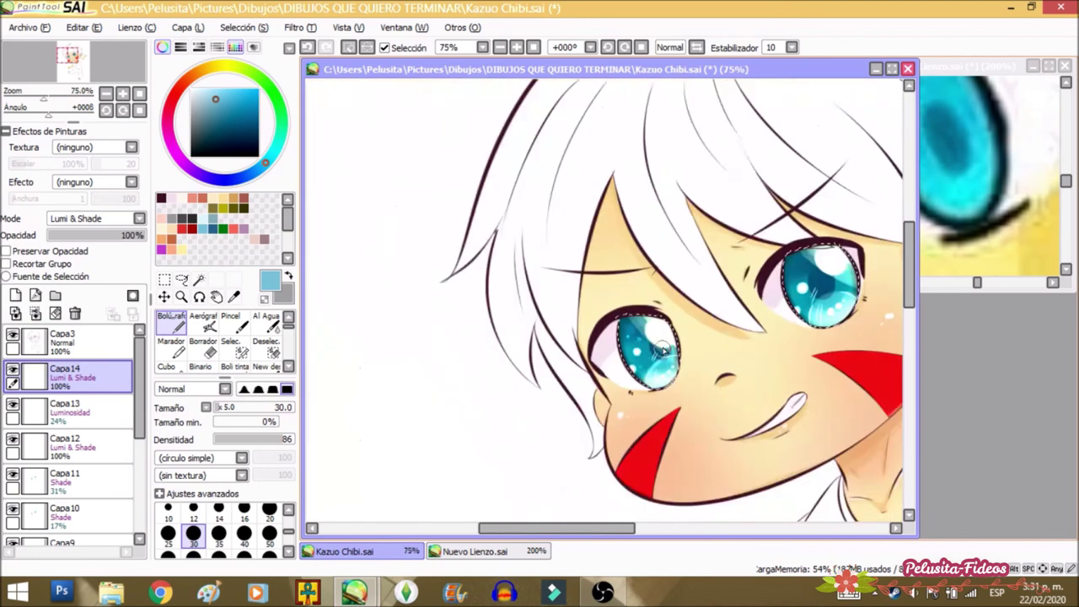
Step: Scatter small light blue dots around the pupil, edges and lower reflection of the iris nearer the visible ear
scroll(775, 326, "up", 4)
left_click(568, 277)
left_click(557, 291)
left_click(442, 213)
left_click(385, 229)
left_click(398, 250)
left_click(410, 173)
left_click(356, 211)
left_click(361, 300)
left_click(388, 338)
left_click(434, 369)
left_click(554, 321)
left_click_drag(565, 382, 514, 375)
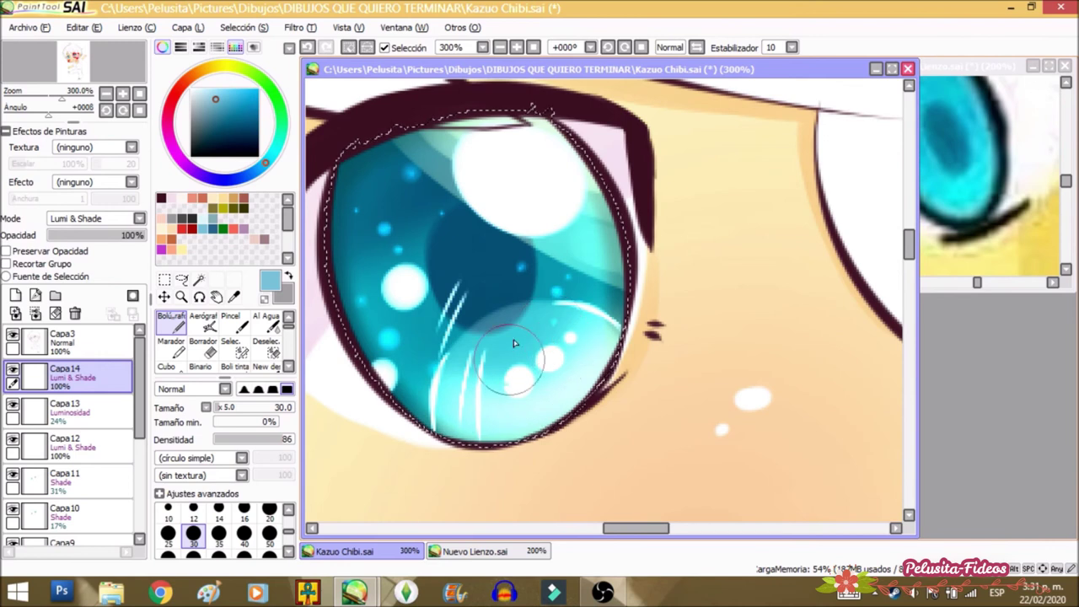
Step: Airbrush a soft white glow along the rim of the lower reflection in the iris nearer the visible ear, using the Aerógrafo at size 9
scroll(573, 261, "down", 5)
scroll(554, 257, "up", 1)
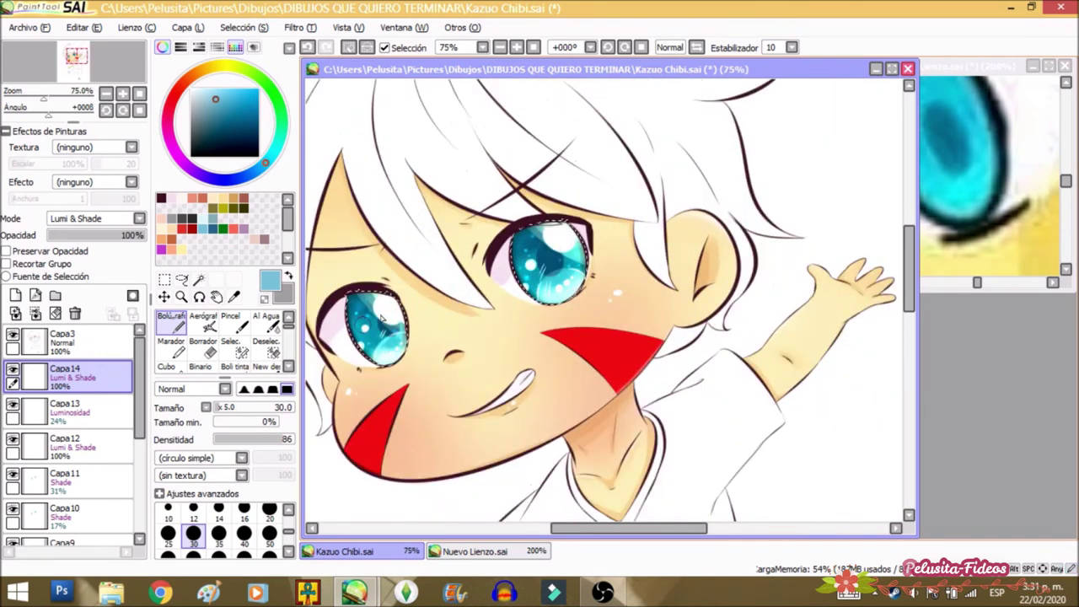
scroll(529, 272, "up", 3)
scroll(542, 237, "down", 3)
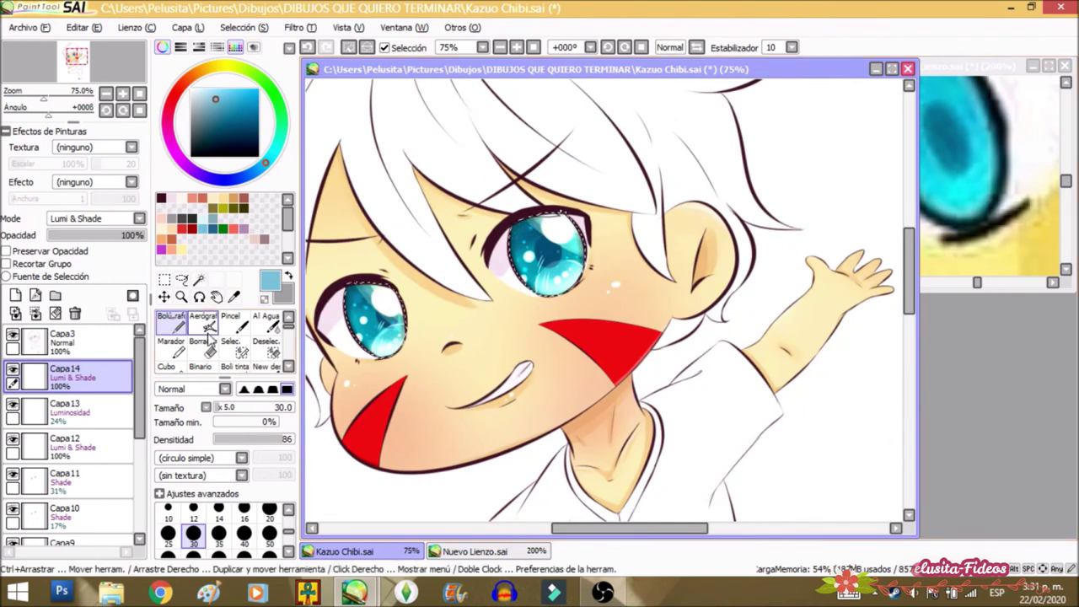
left_click(204, 322)
left_click(190, 88)
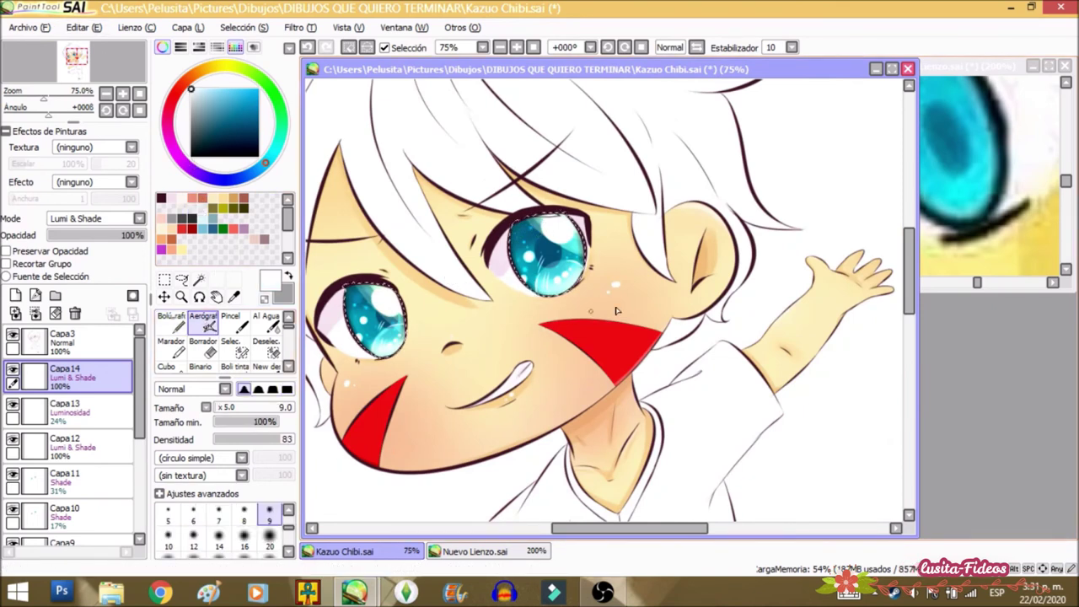
scroll(597, 240, "up", 4)
left_click_drag(339, 451, 378, 358)
left_click_drag(344, 402, 428, 326)
mouse_move(369, 369)
left_mouse_down()
mouse_move(482, 324)
mouse_move(438, 327)
mouse_move(553, 373)
left_mouse_up()
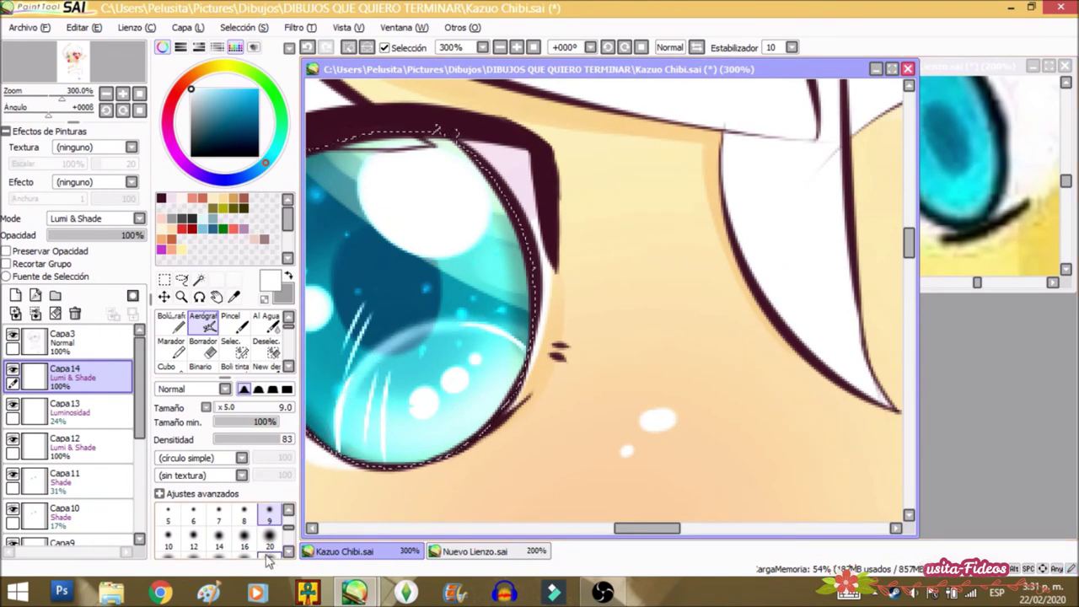
Step: Add a white glow around the oval and small round highlights of the same iris with the Aerógrafo at size 50
left_click(268, 557)
scroll(461, 197, "down", 3)
scroll(443, 189, "up", 3)
mouse_move(423, 236)
left_mouse_down()
mouse_move(463, 175)
mouse_move(509, 227)
mouse_move(444, 260)
mouse_move(480, 191)
mouse_move(435, 181)
mouse_move(443, 234)
left_mouse_up()
mouse_move(333, 313)
left_mouse_down()
mouse_move(339, 339)
mouse_move(361, 297)
mouse_move(337, 319)
left_mouse_up()
left_click_drag(310, 380, 374, 315)
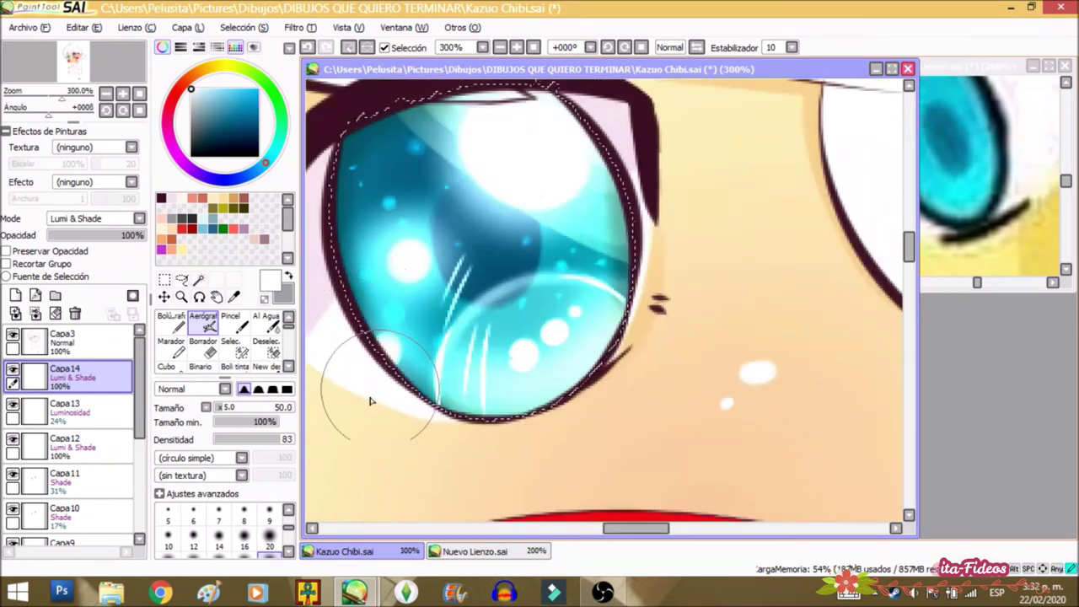
Step: Airbrush a white glow around the oval and small round highlights of the iris farther from the visible ear, undoing one stroke
scroll(370, 401, "down", 2)
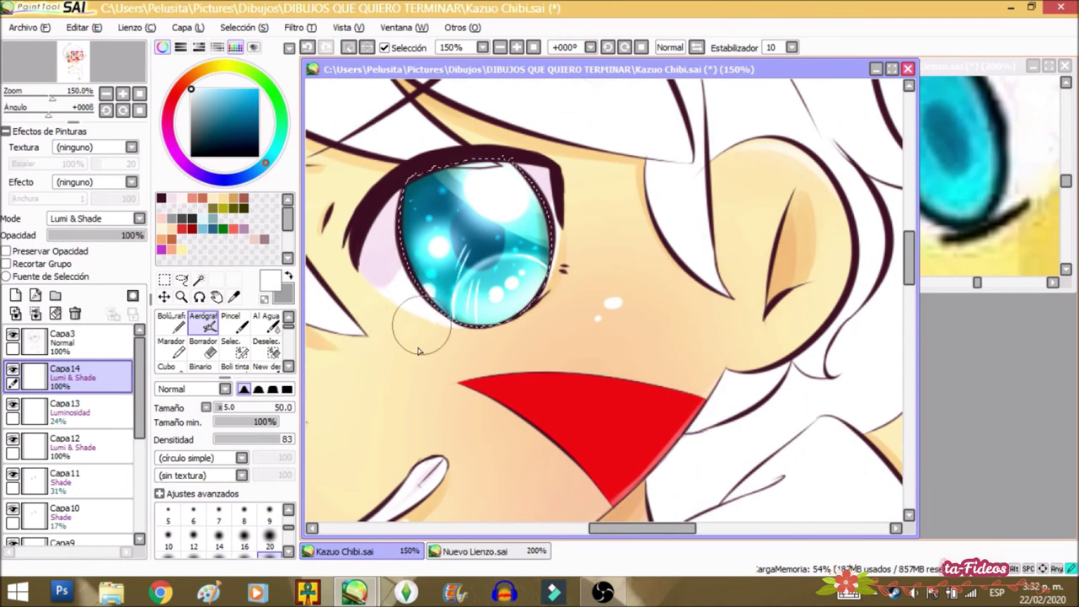
scroll(416, 341, "down", 3)
scroll(444, 244, "up", 3)
scroll(444, 244, "up", 2)
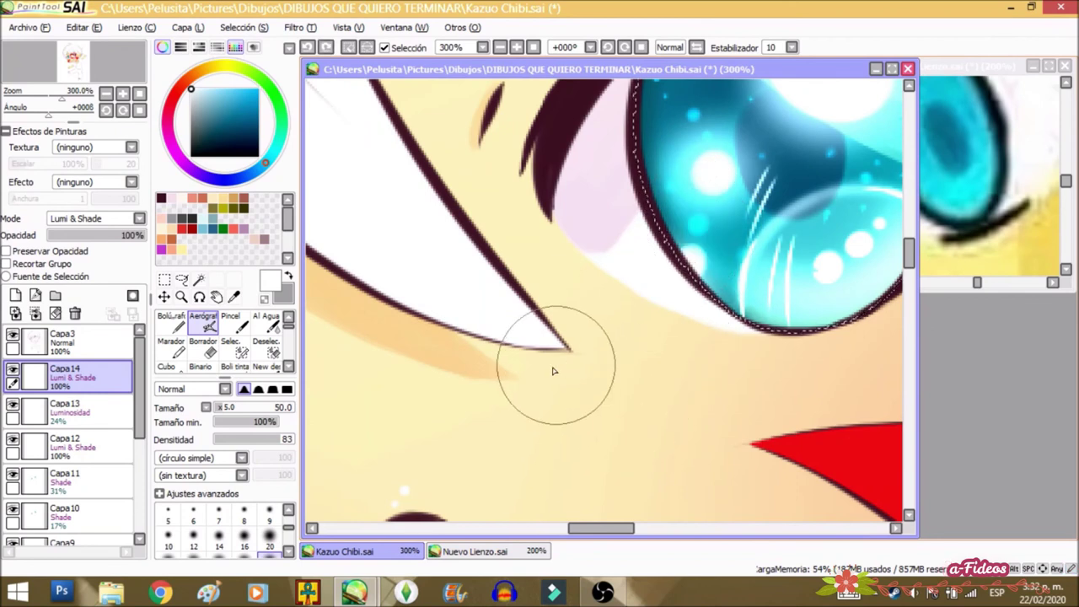
scroll(549, 325, "down", 3)
scroll(532, 225, "up", 3)
mouse_move(532, 225)
left_mouse_down()
mouse_move(607, 240)
mouse_move(527, 270)
mouse_move(616, 218)
left_mouse_up()
key("ctrl+z")
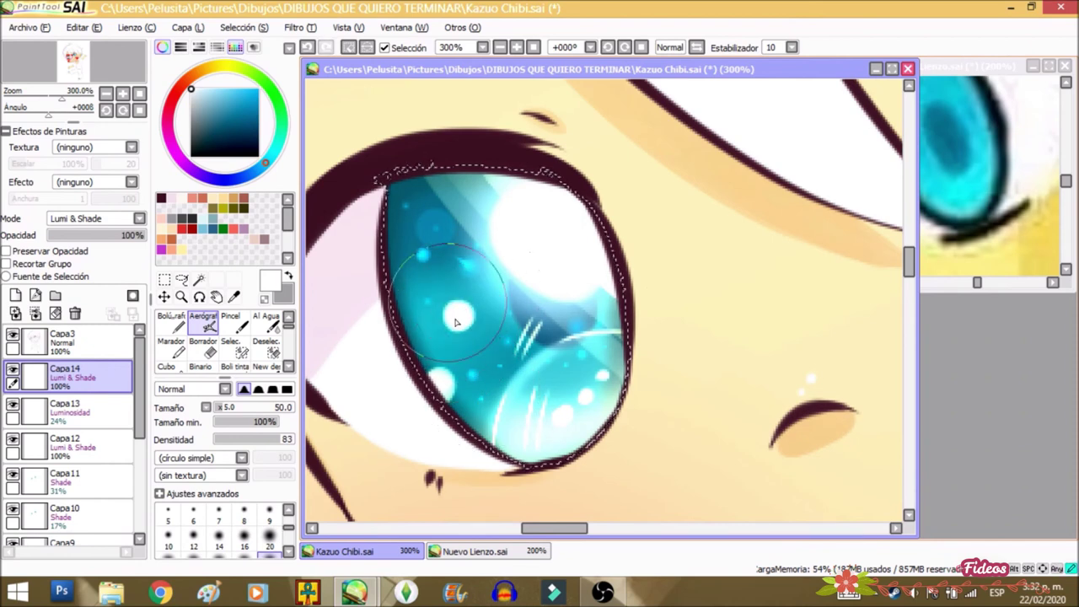
left_click_drag(455, 322, 446, 335)
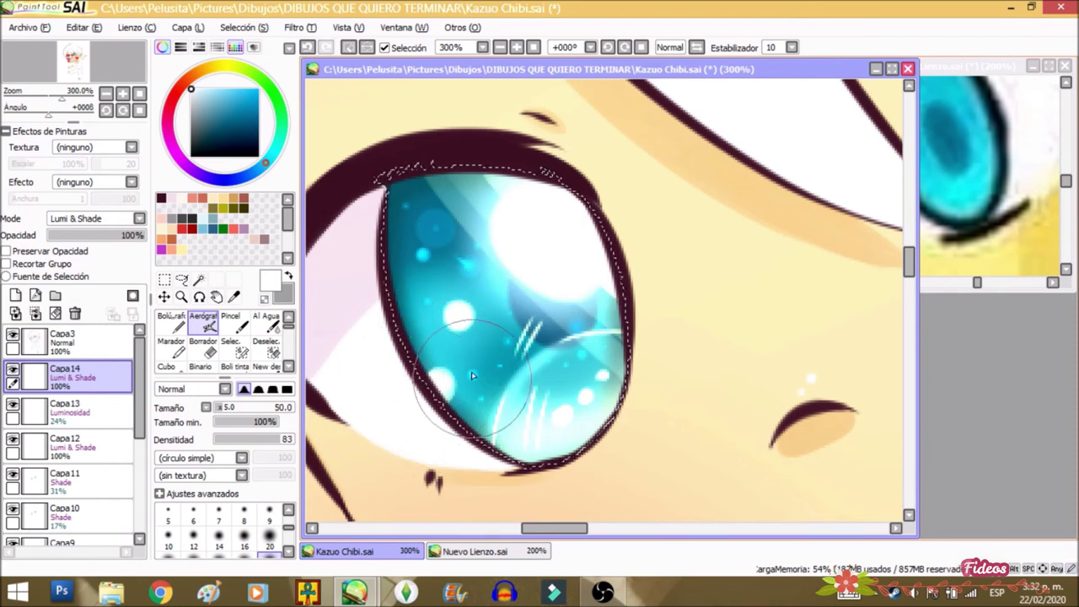
scroll(473, 375, "down", 4)
scroll(674, 264, "up", 2)
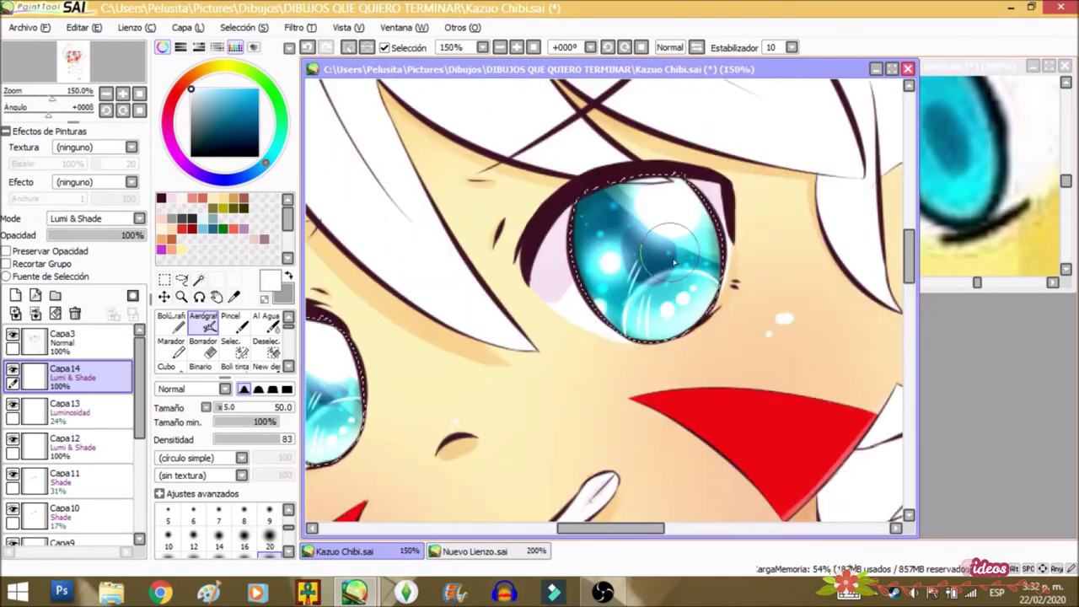
scroll(642, 233, "down", 2)
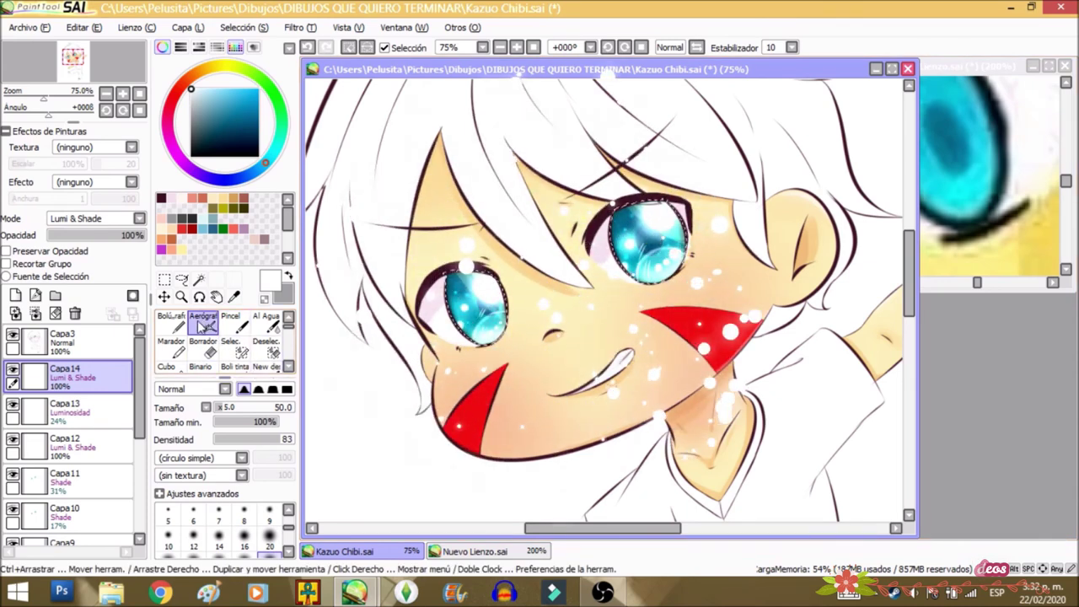
Step: Examine the highlights, dots and glows of both irises up close and at whole-character scale
left_click(172, 324)
scroll(590, 253, "up", 2)
scroll(609, 256, "down", 3)
scroll(609, 255, "up", 2)
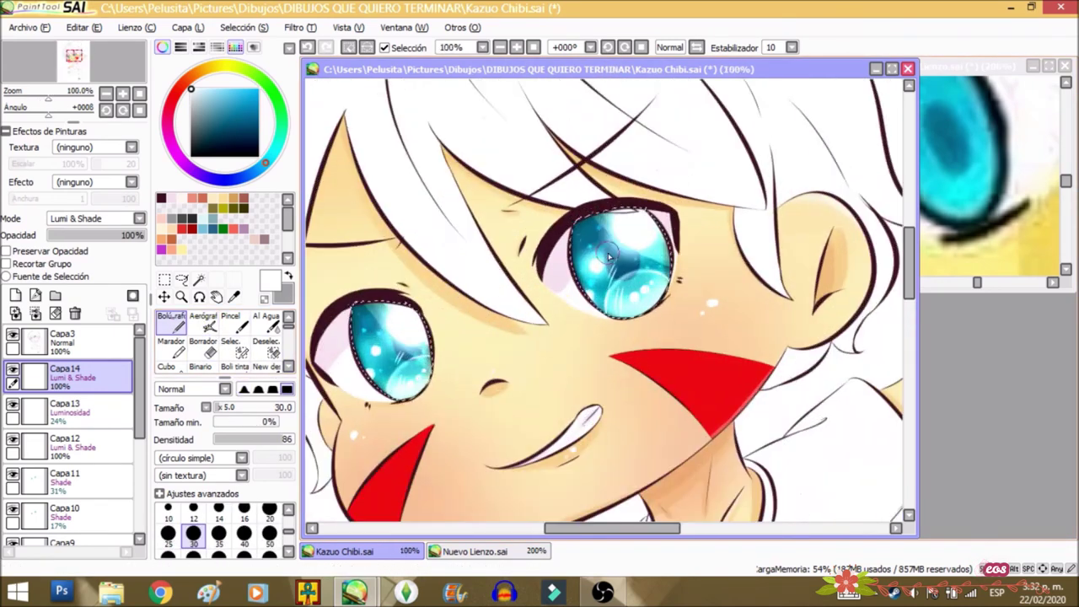
scroll(636, 251, "up", 1)
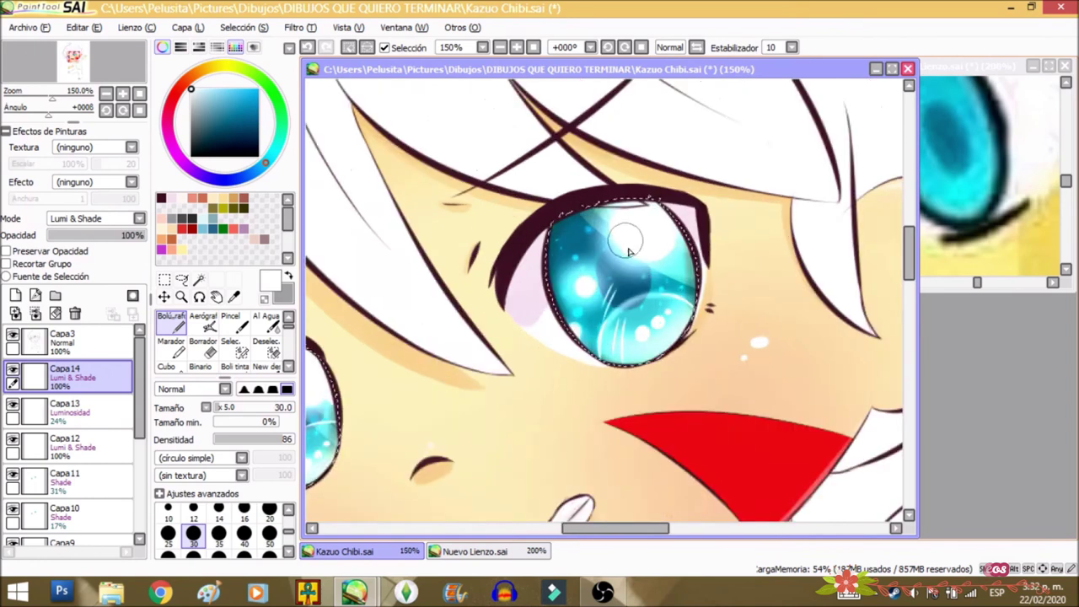
scroll(624, 240, "down", 3)
scroll(560, 224, "down", 1)
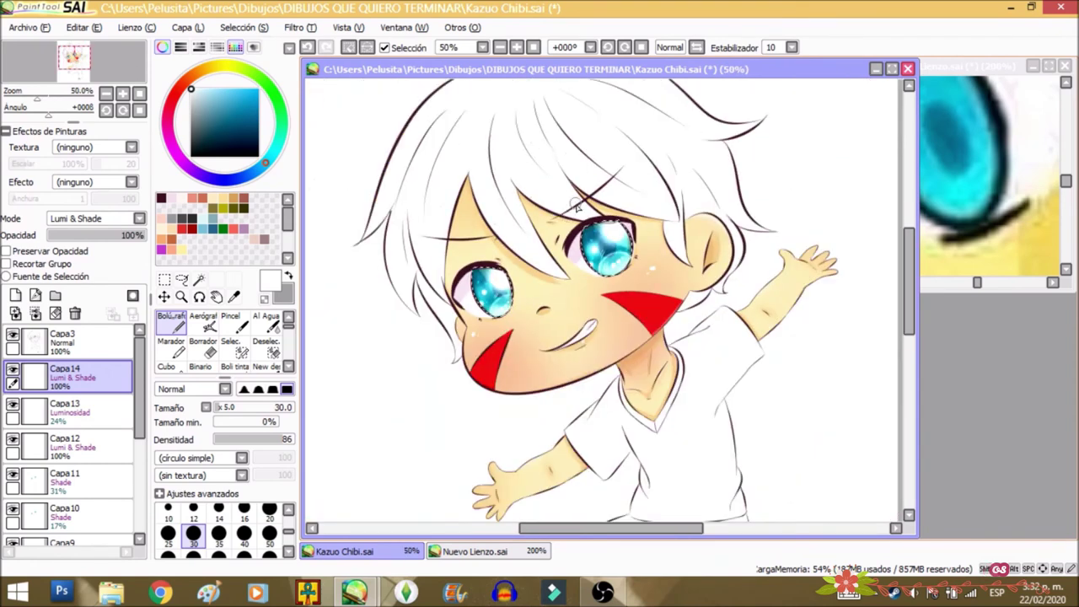
scroll(613, 244, "up", 1)
scroll(363, 347, "up", 2)
scroll(379, 354, "down", 2)
scroll(410, 313, "up", 2)
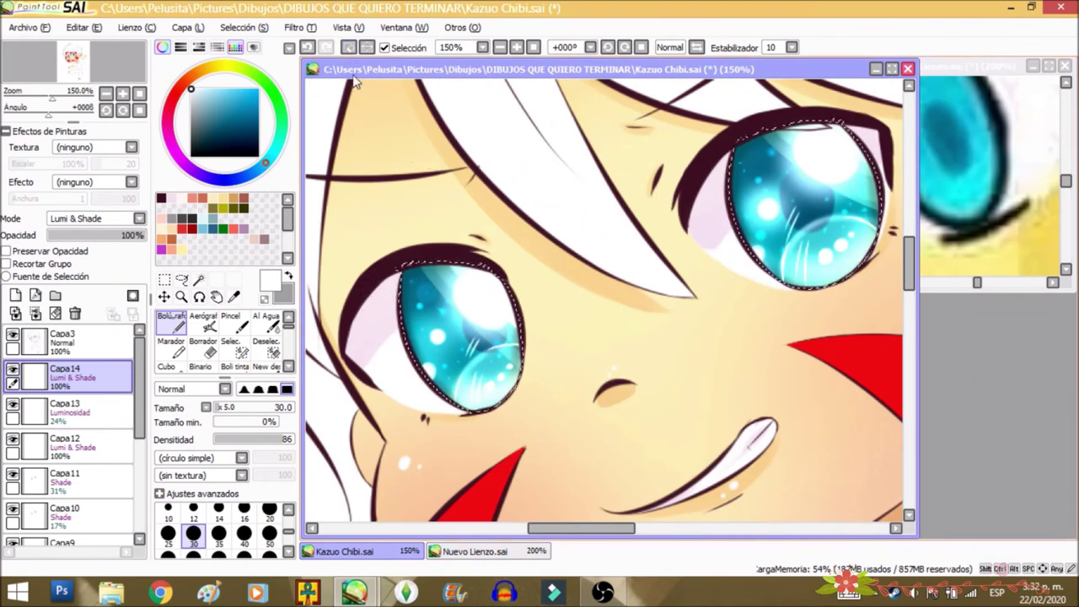
Step: Clear the iris selection and add a new layer above the Capa3 line art, clipped to it with Recortar Grupo
left_click(347, 49)
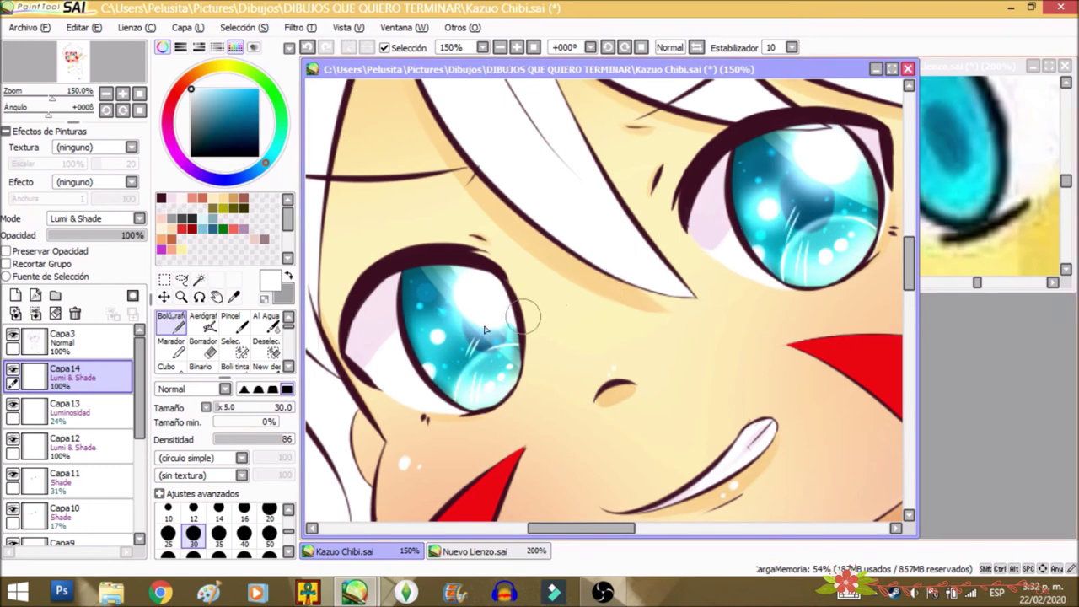
left_click(76, 341)
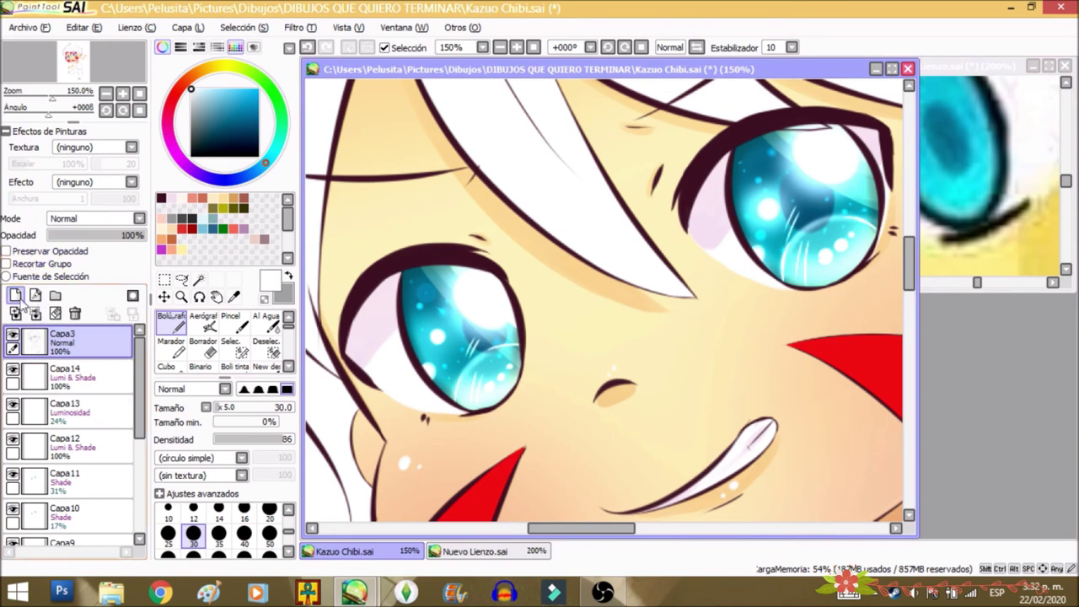
left_click(16, 296)
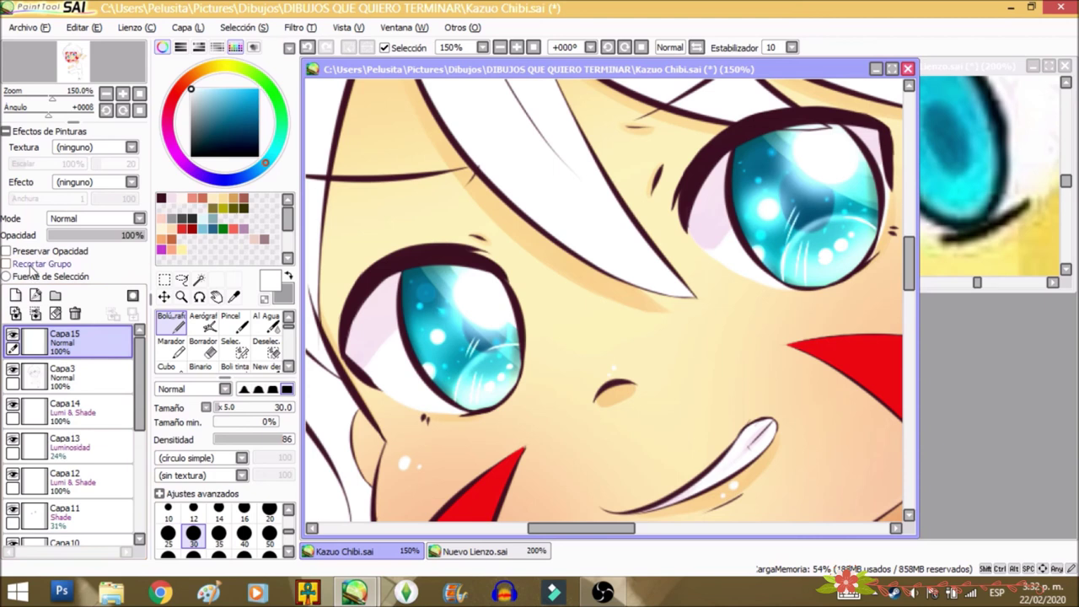
left_click(33, 264)
Step: Sample teal from the iris and airbrush it onto the inner and outer ends of both eyes' upper lash lines
left_click(235, 296)
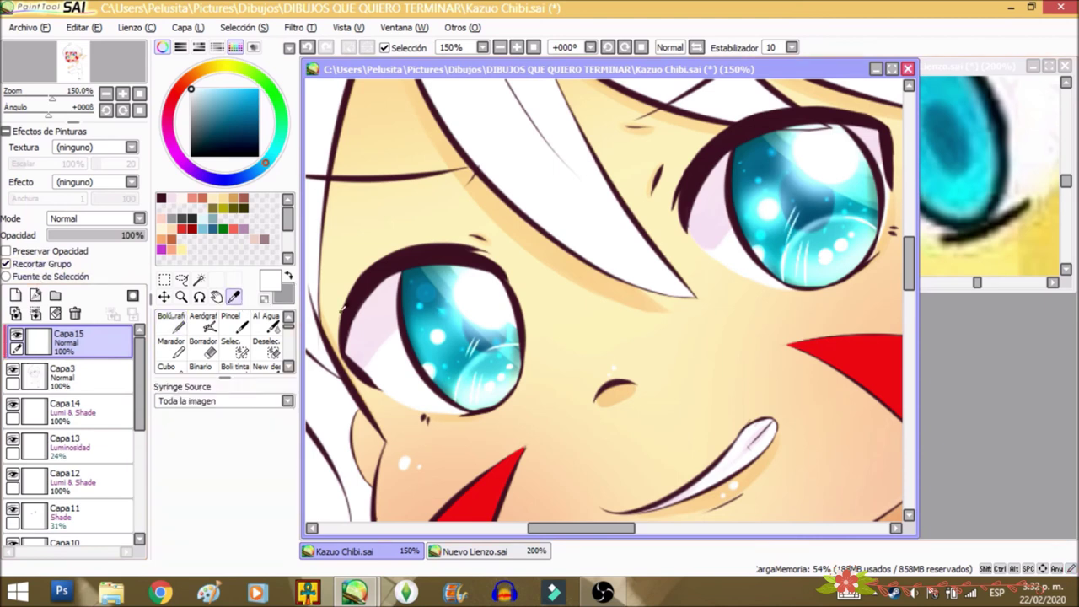
left_click(452, 340)
left_click(204, 323)
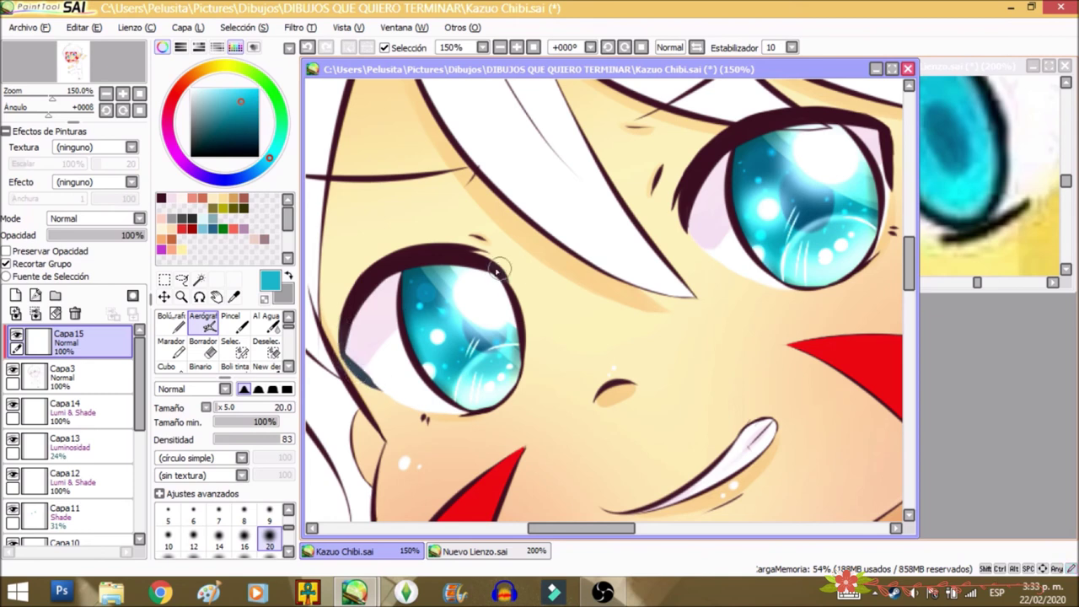
left_click_drag(503, 280, 509, 288)
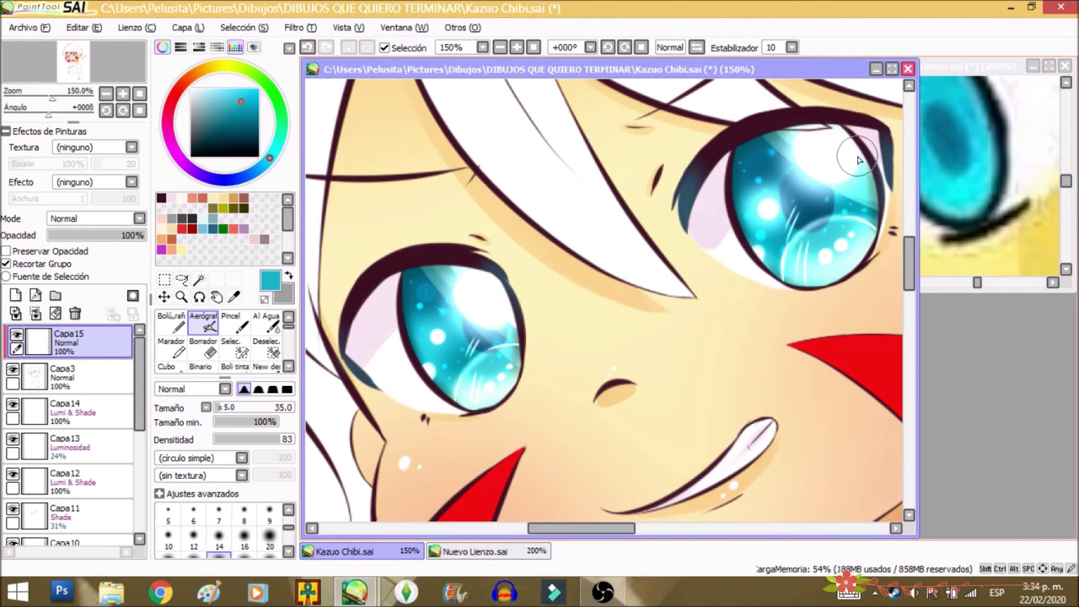
Step: Sample a yellow from the blond hair in the Nuevo Lienzo reference drawing
left_click(234, 297)
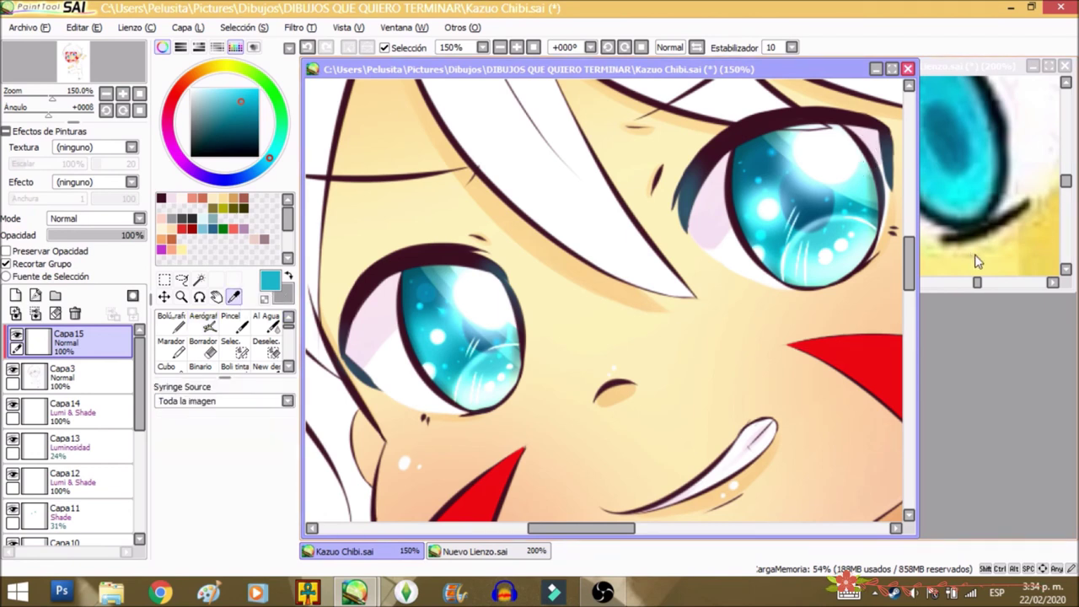
left_click(975, 255)
scroll(965, 224, "down", 7)
scroll(946, 207, "up", 5)
scroll(951, 194, "down", 2)
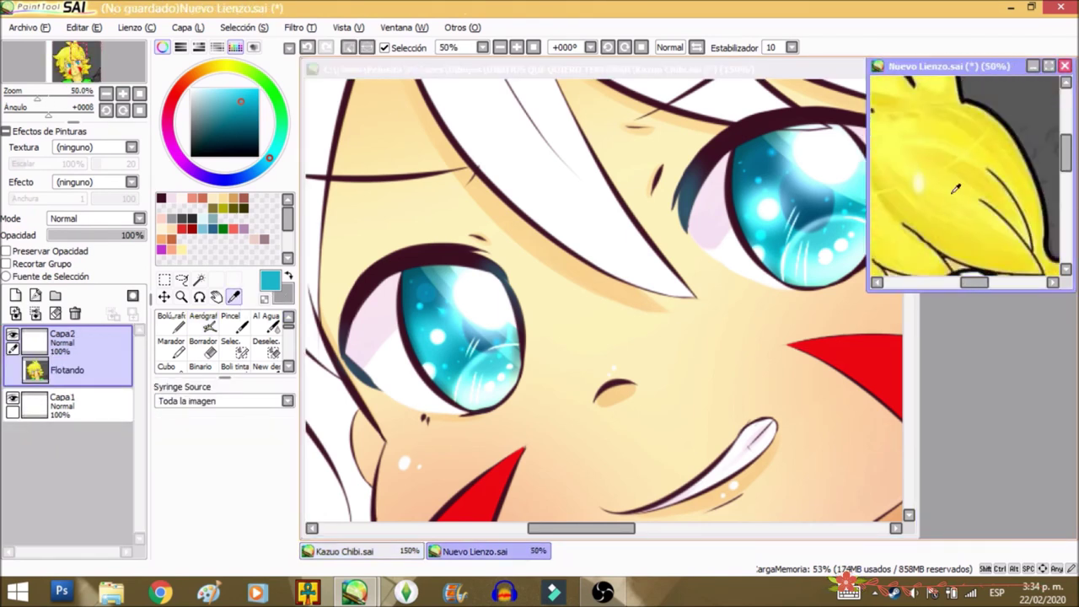
left_click(954, 191)
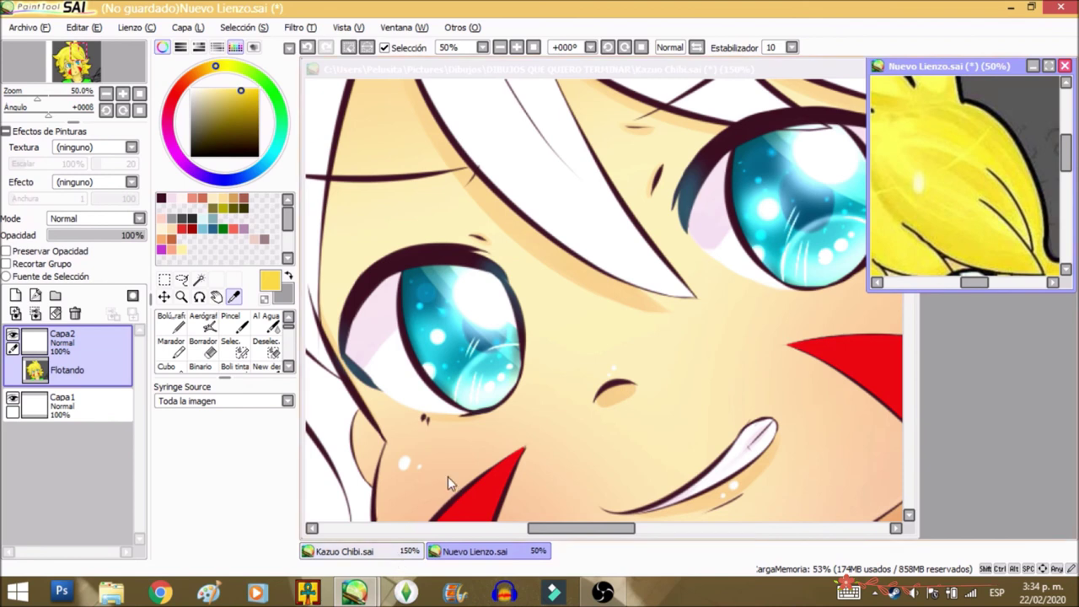
Step: Airbrush a soft yellow tint over the middle of both eyes' upper lash lines in Kazuo Chibi, using the Aerógrafo at size 35
left_click(413, 462)
left_click(207, 323)
scroll(383, 277, "up", 3)
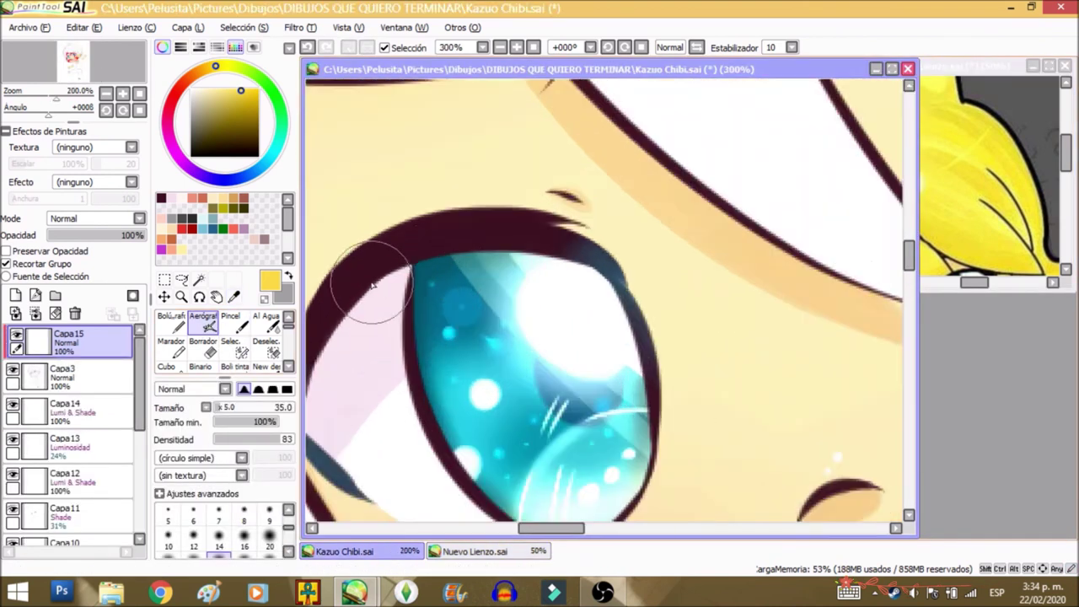
left_click_drag(370, 281, 427, 240)
scroll(485, 222, "down", 4)
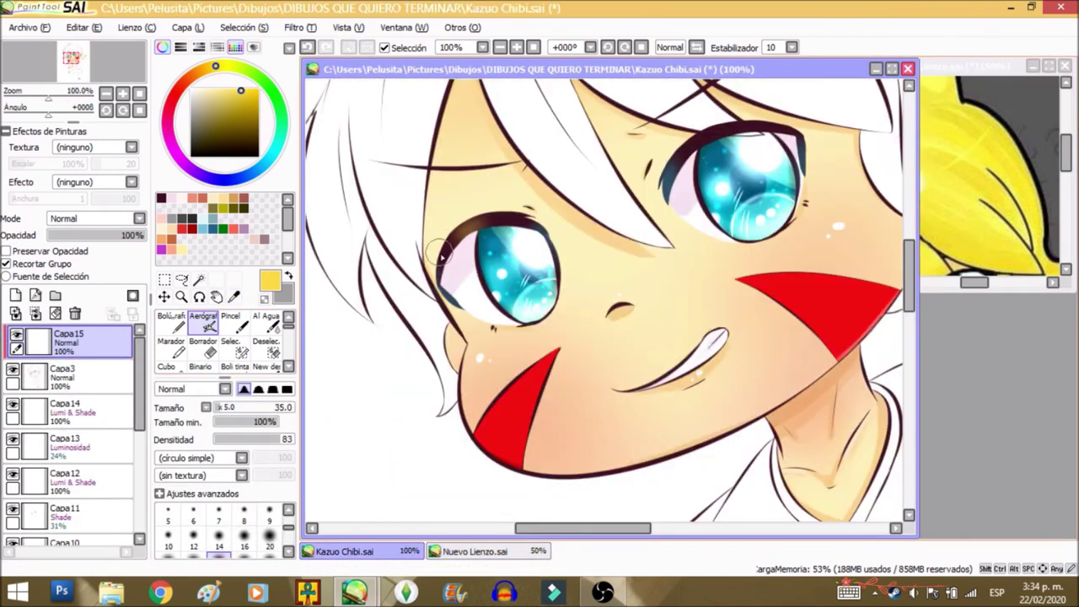
scroll(552, 215, "up", 2)
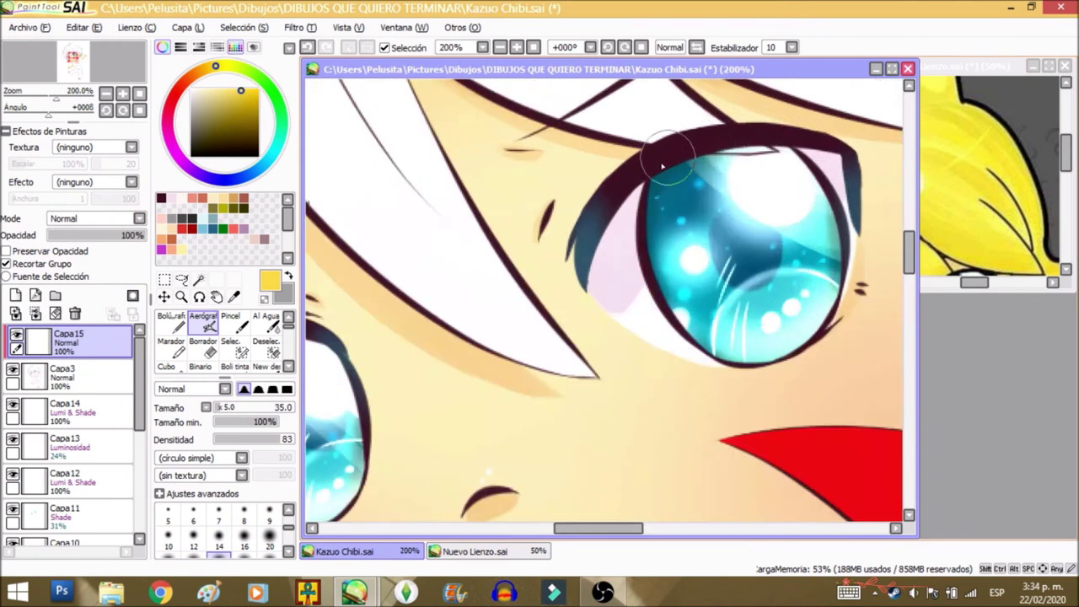
scroll(692, 193, "down", 2)
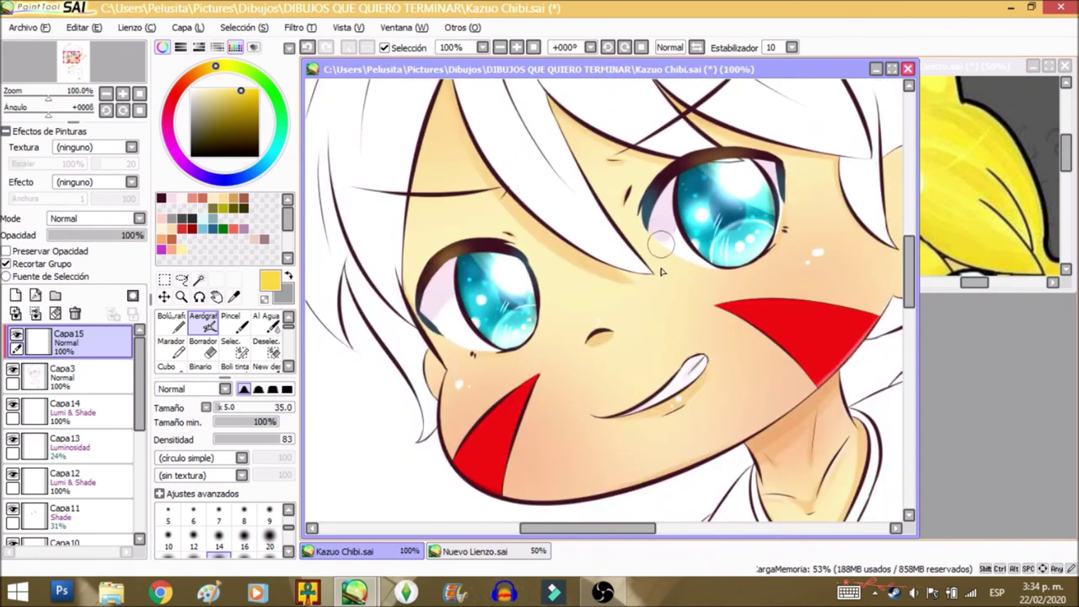
scroll(661, 295, "down", 1)
scroll(565, 364, "down", 1)
scroll(605, 285, "up", 1)
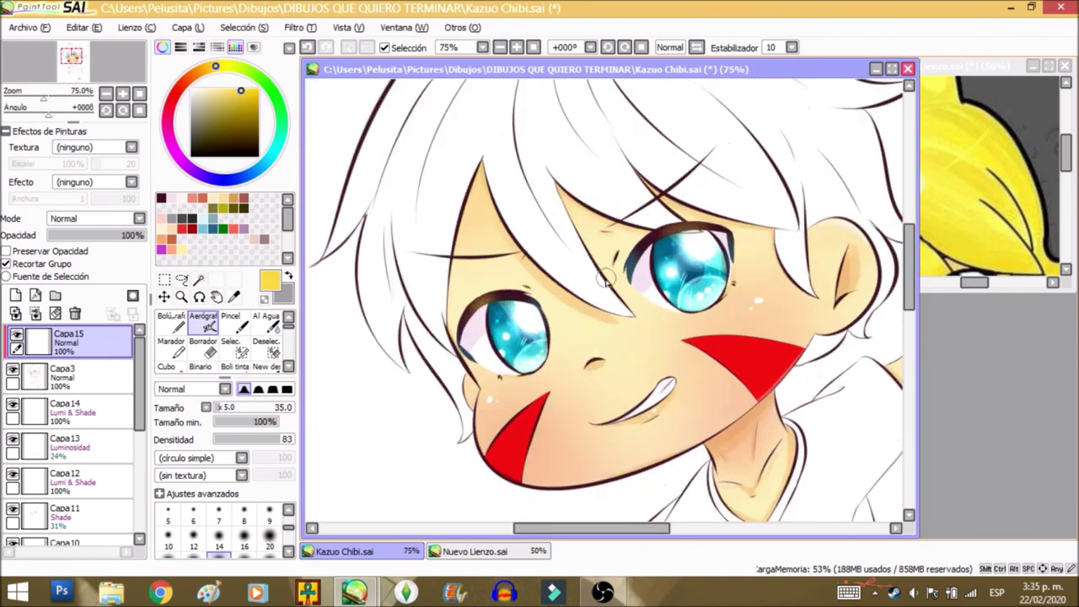